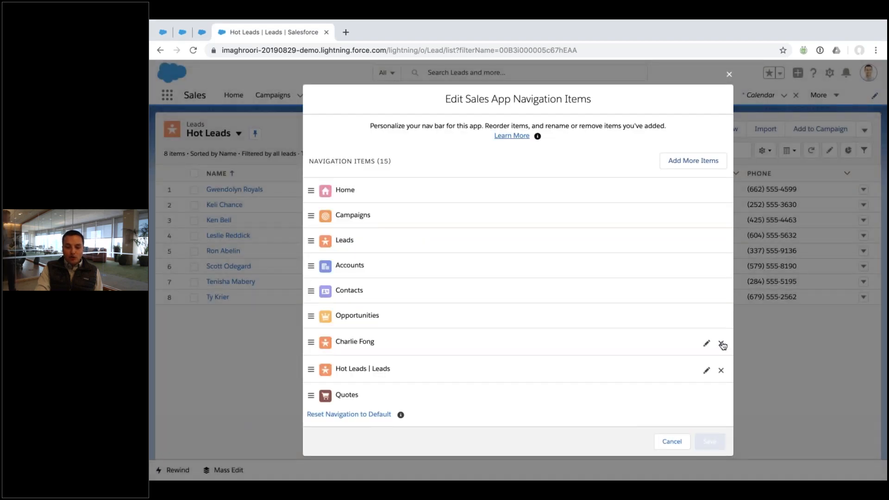
Remove a nav item, rename the Hot Leads | Leads item to 'Renamed', and save
{"action": "left_click", "coordinate": [721, 343]}
{"action": "left_click", "coordinate": [709, 345]}
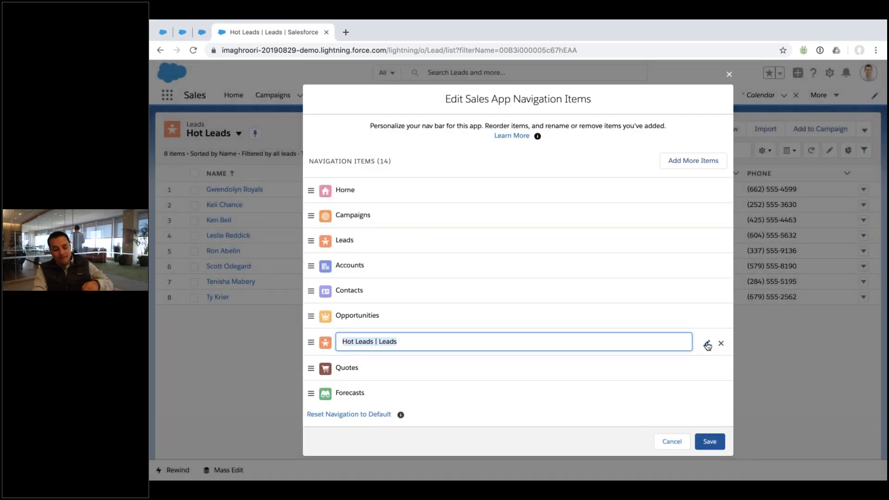
{"action": "type", "text": "Renamed"}
{"action": "left_click", "coordinate": [709, 442]}
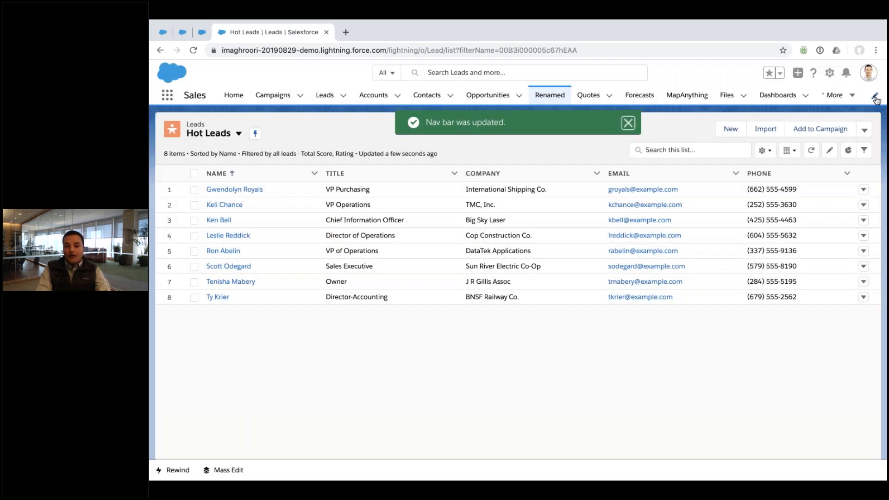
Reset the nav bar to its default items, save, and favorite the Hot Leads list view
{"action": "left_click", "coordinate": [875, 95]}
{"action": "left_click", "coordinate": [363, 414]}
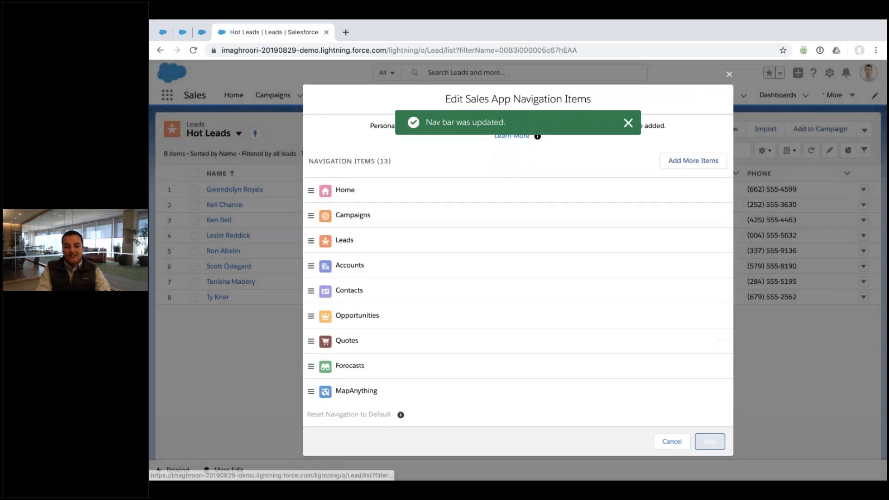
{"action": "left_click", "coordinate": [710, 442]}
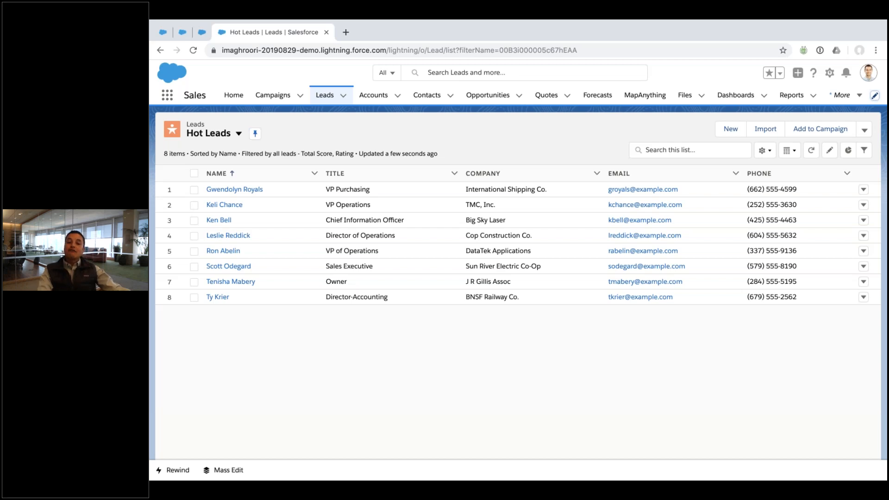
{"action": "left_click", "coordinate": [769, 74]}
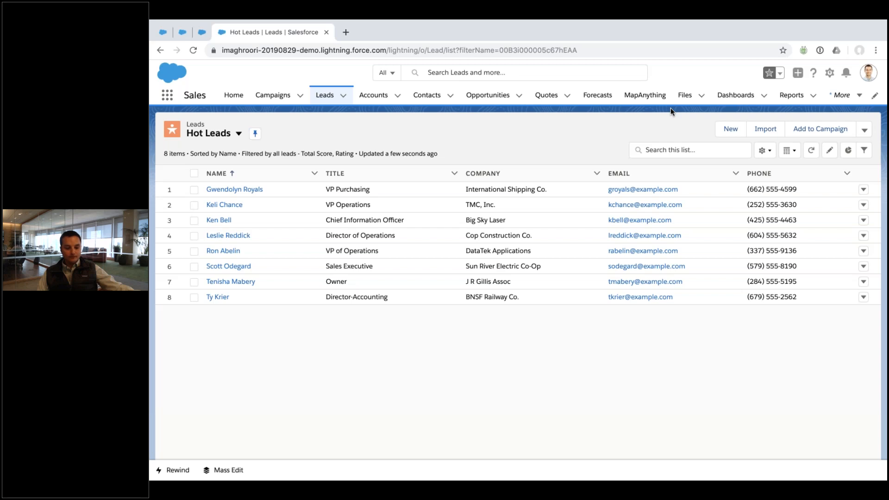
Open the second contact from Contacts and edit its record page in Lightning App Builder
{"action": "left_click", "coordinate": [418, 96]}
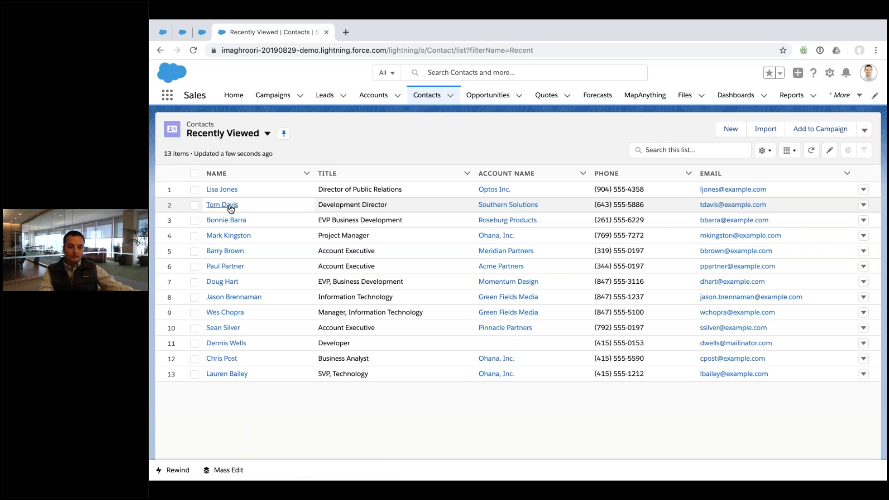
{"action": "left_click", "coordinate": [227, 205]}
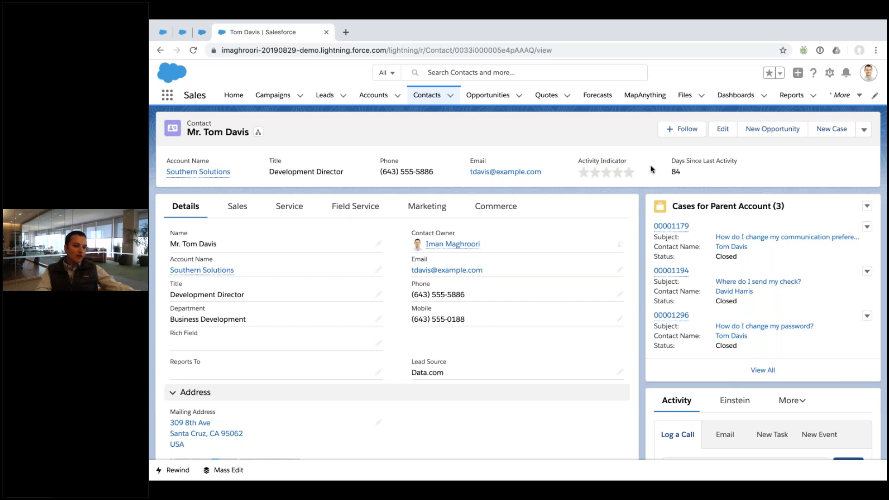
{"action": "left_click", "coordinate": [830, 73]}
{"action": "left_click", "coordinate": [764, 208]}
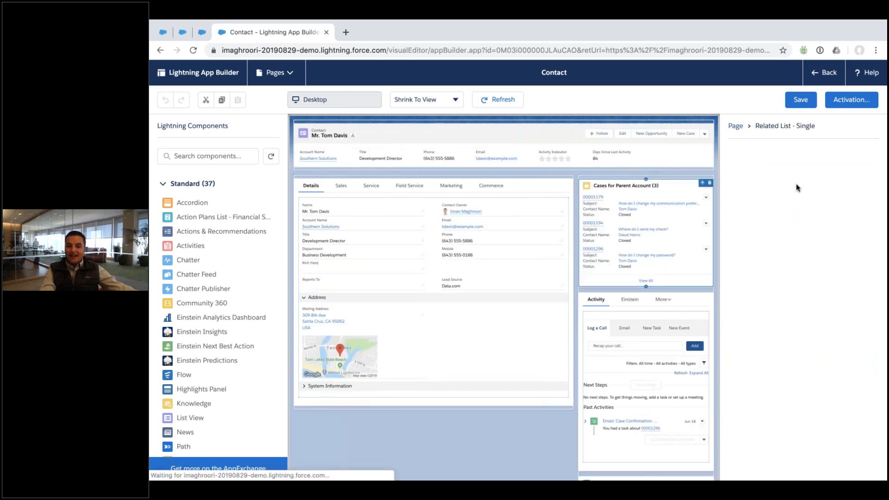
Set the related list component's parent record to Account Name and its list to Related Contacts
{"action": "left_click", "coordinate": [780, 168]}
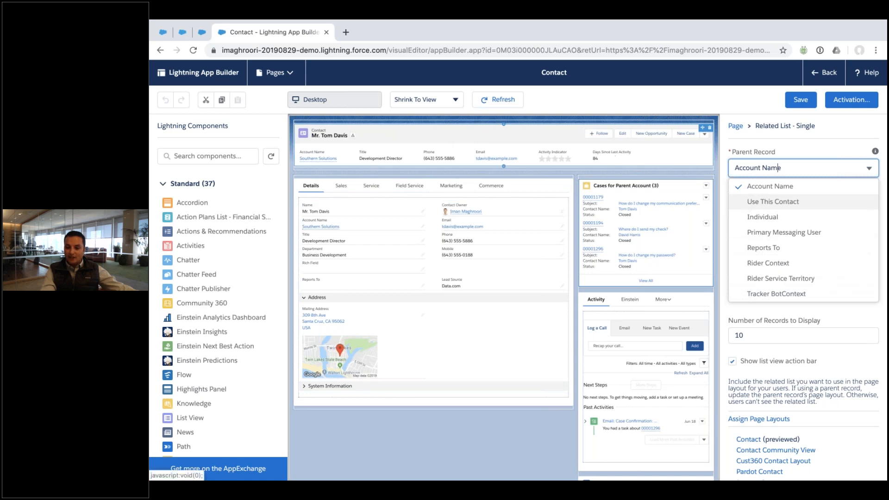
{"action": "left_click", "coordinate": [777, 187]}
{"action": "left_click", "coordinate": [782, 211]}
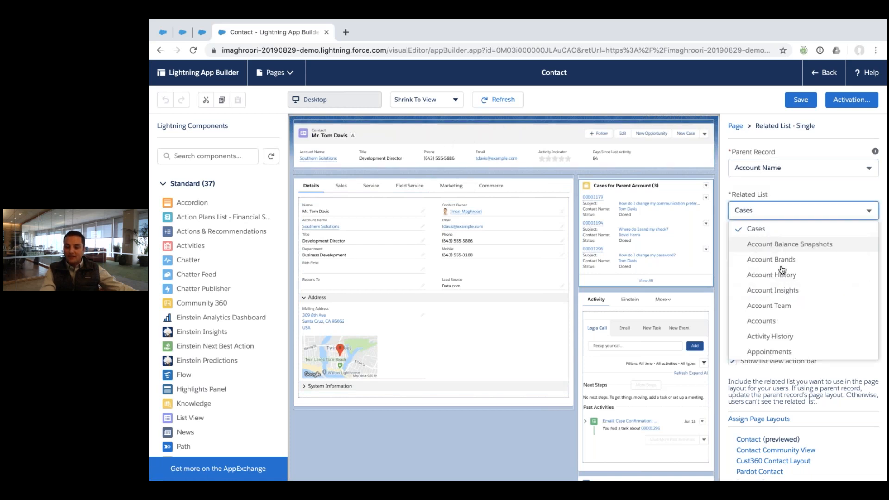
{"action": "scroll", "coordinate": [780, 193], "scroll_direction": "down", "scroll_amount": 6}
{"action": "scroll", "coordinate": [781, 191], "scroll_direction": "down", "scroll_amount": 15}
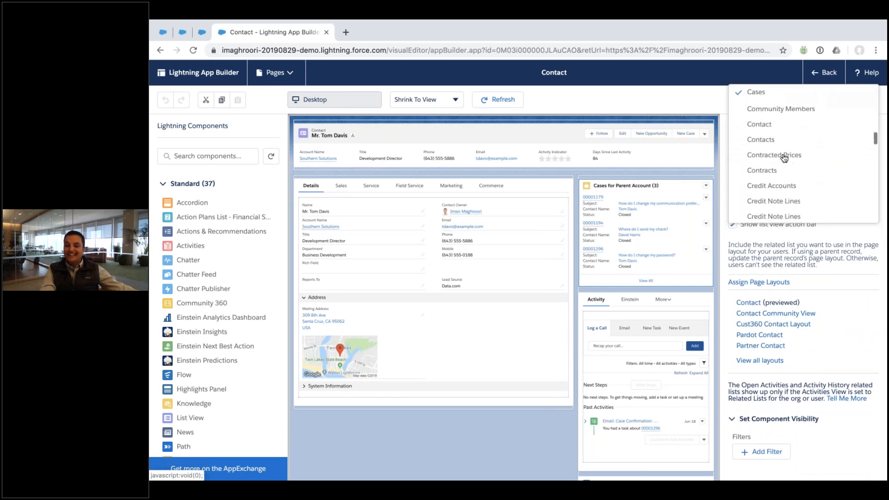
{"action": "left_click", "coordinate": [781, 116]}
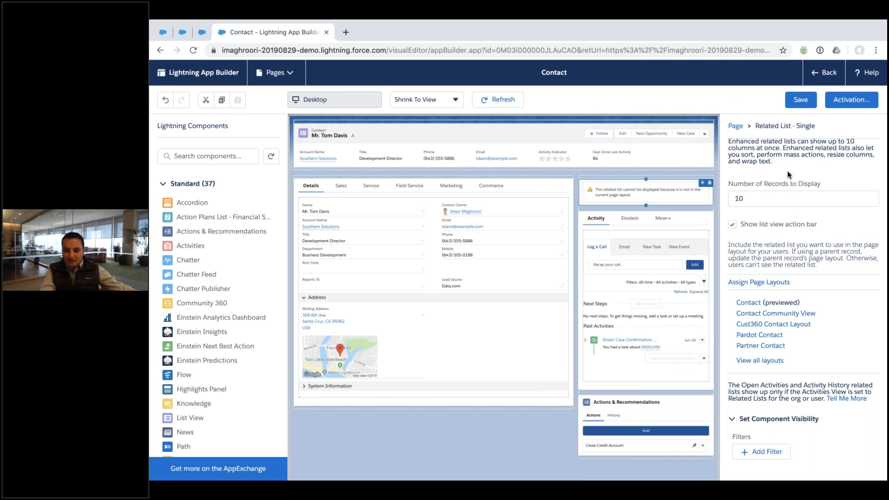
{"action": "scroll", "coordinate": [787, 170], "scroll_direction": "up", "scroll_amount": 3}
{"action": "left_click", "coordinate": [780, 184]}
{"action": "scroll", "coordinate": [781, 188], "scroll_direction": "down", "scroll_amount": 10}
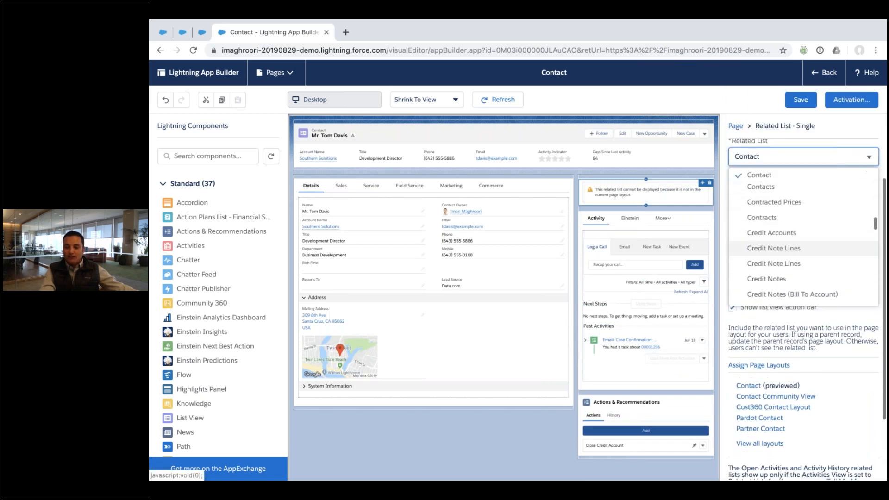
{"action": "type", "text": "re"}
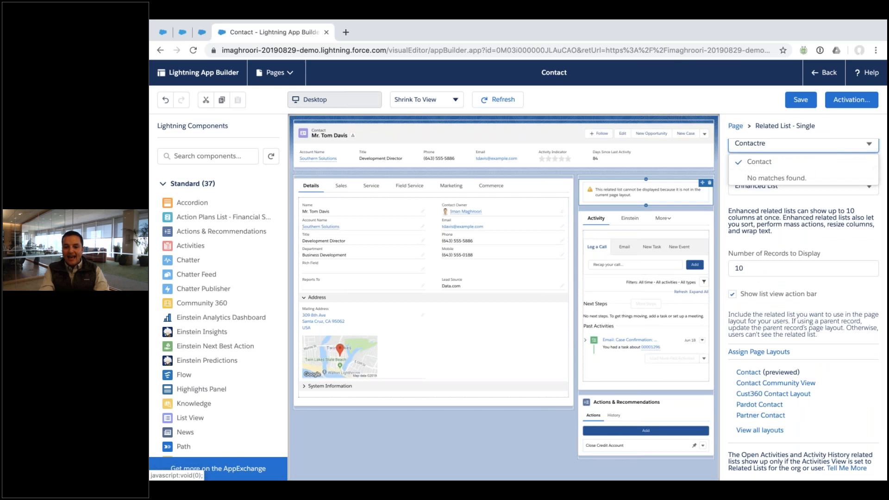
{"action": "key", "text": "super+a"}
{"action": "type", "text": "re"}
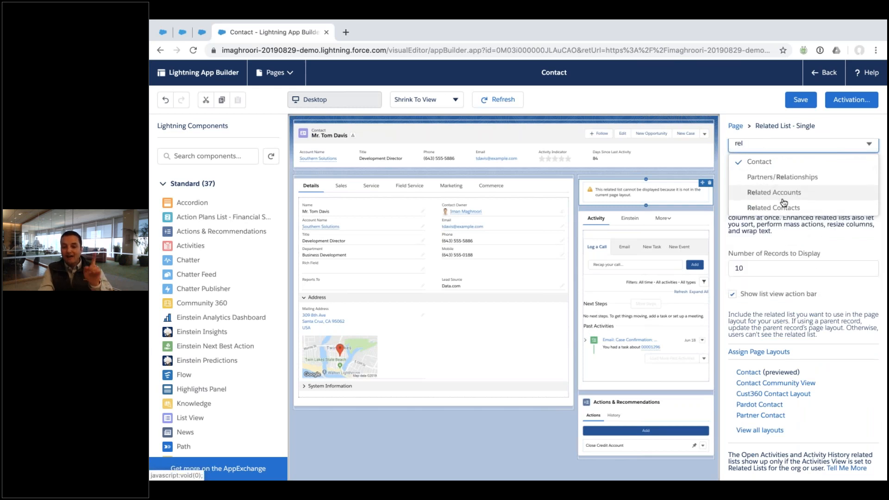
{"action": "left_click", "coordinate": [784, 205]}
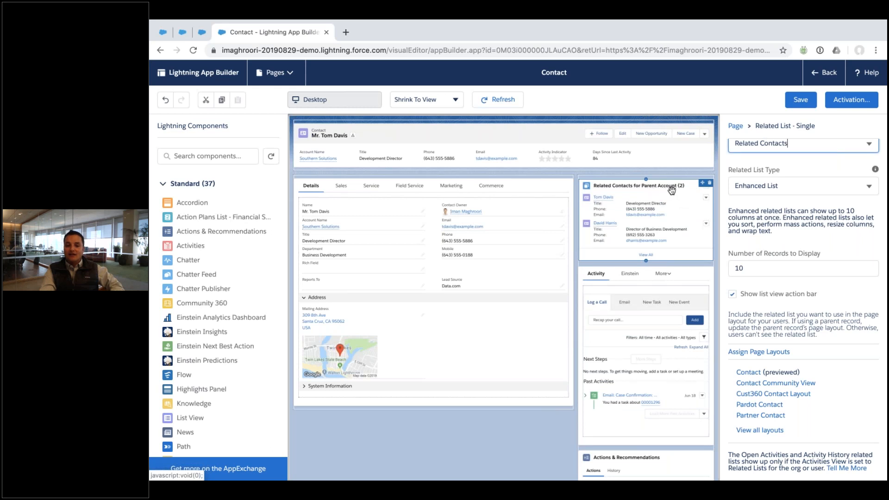
Save the contact record page and go back to the record
{"action": "left_click", "coordinate": [800, 106]}
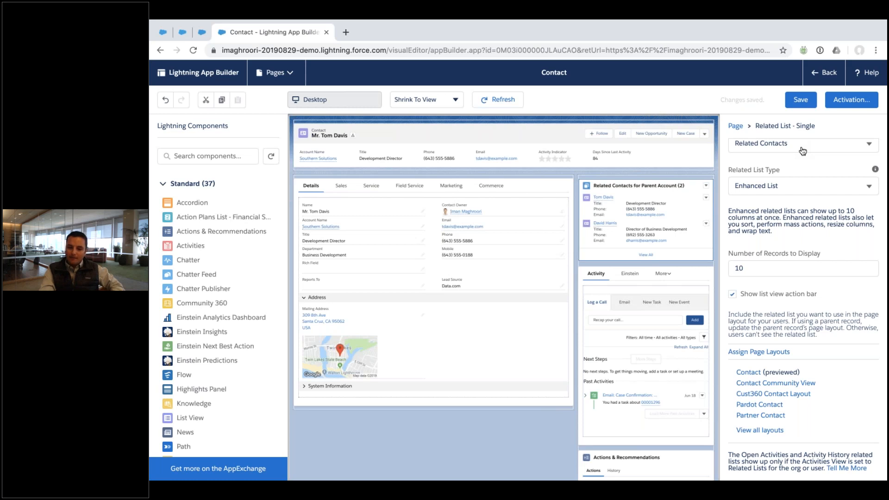
{"action": "scroll", "coordinate": [802, 151], "scroll_direction": "up", "scroll_amount": 3}
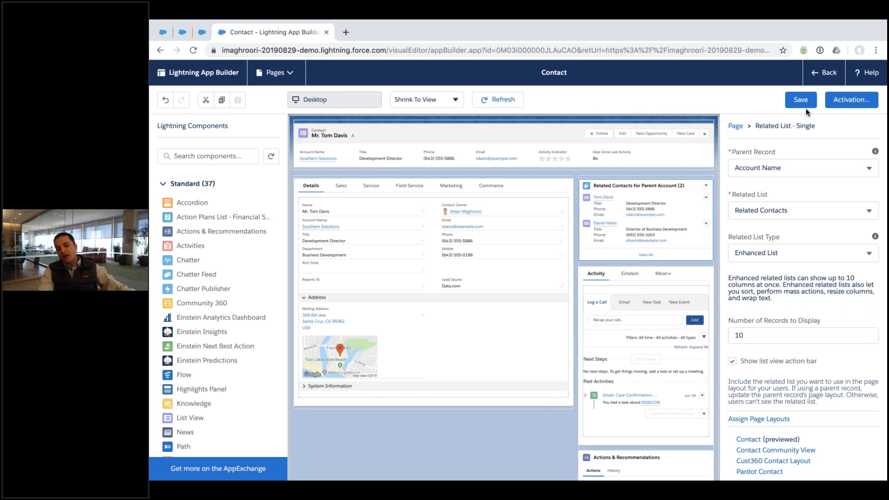
{"action": "left_click", "coordinate": [819, 74]}
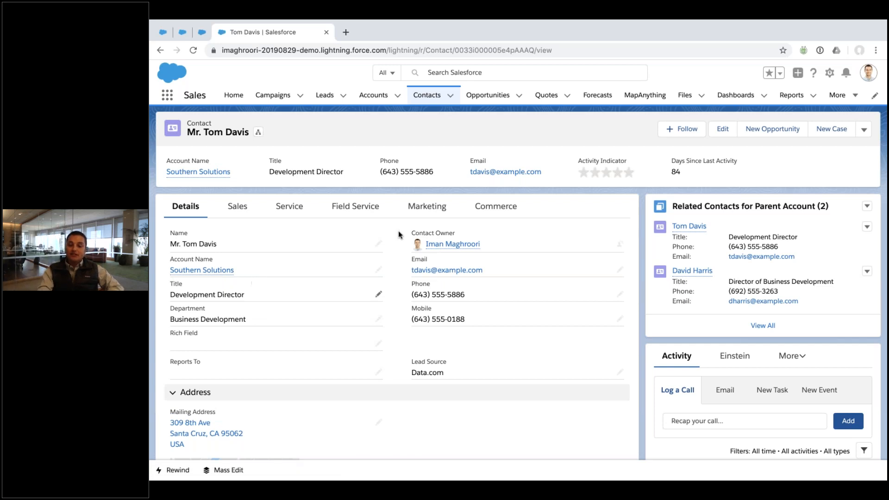
{"action": "left_click", "coordinate": [831, 74]}
{"action": "left_click", "coordinate": [780, 208]}
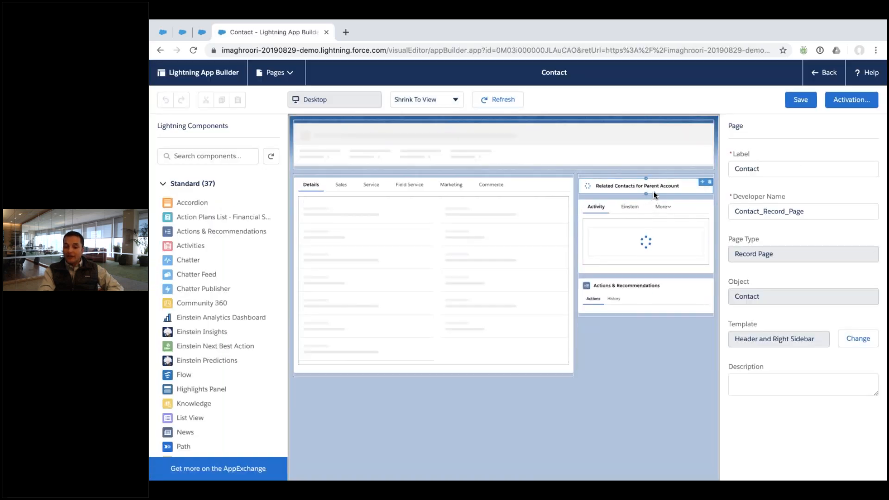
{"action": "left_click", "coordinate": [653, 195]}
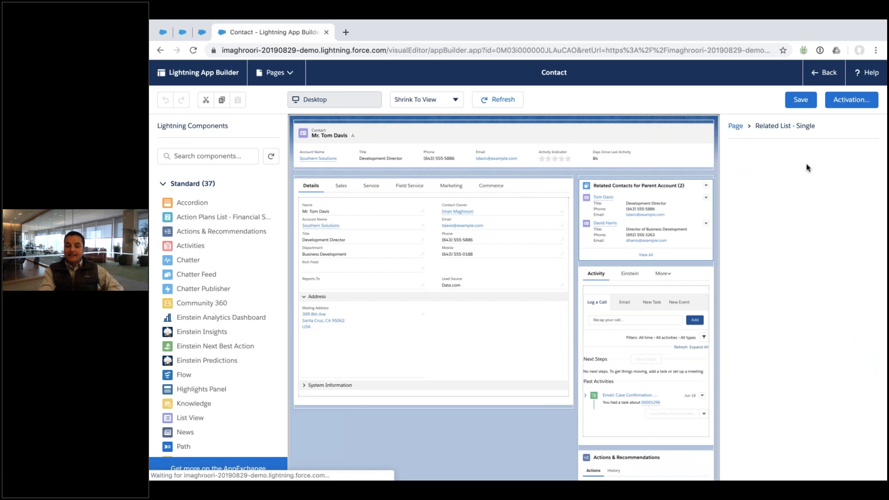
{"action": "left_click", "coordinate": [808, 168]}
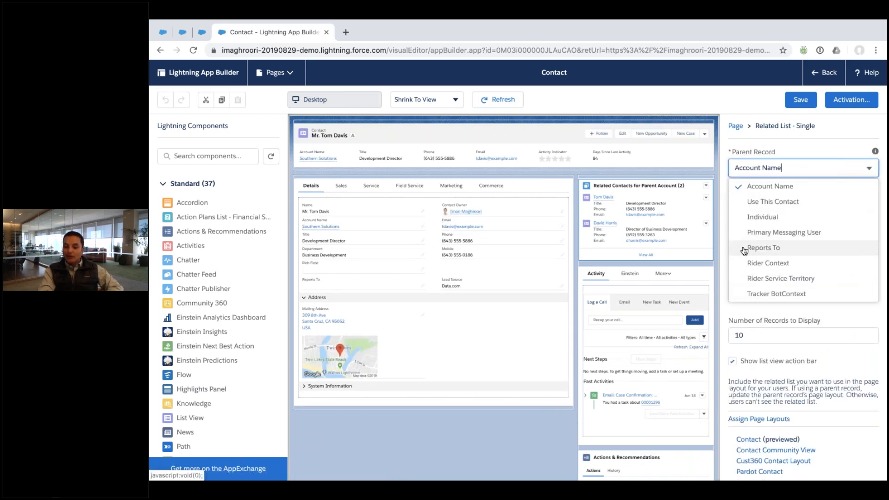
{"action": "scroll", "coordinate": [784, 254], "scroll_direction": "down", "scroll_amount": 1}
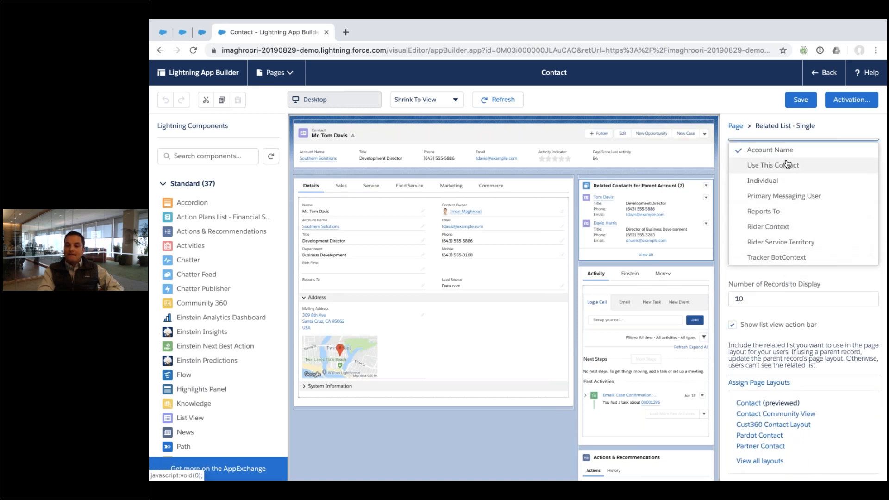
{"action": "left_click", "coordinate": [771, 124]}
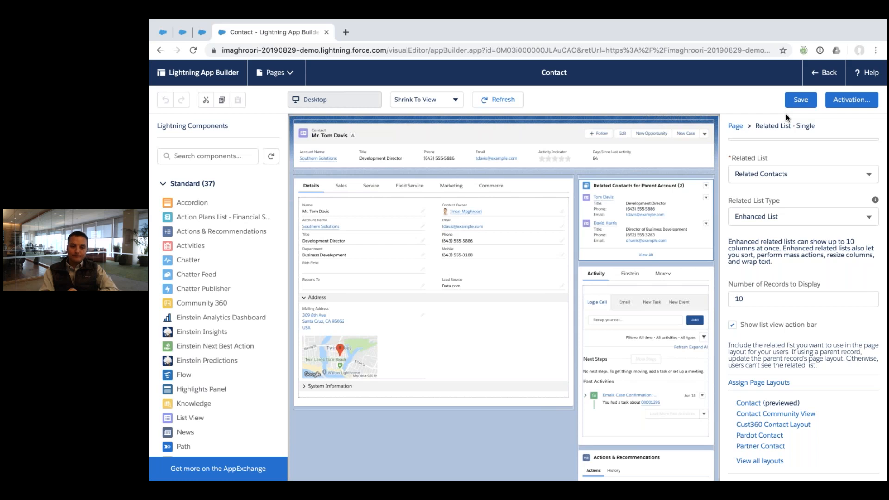
{"action": "left_click", "coordinate": [832, 71]}
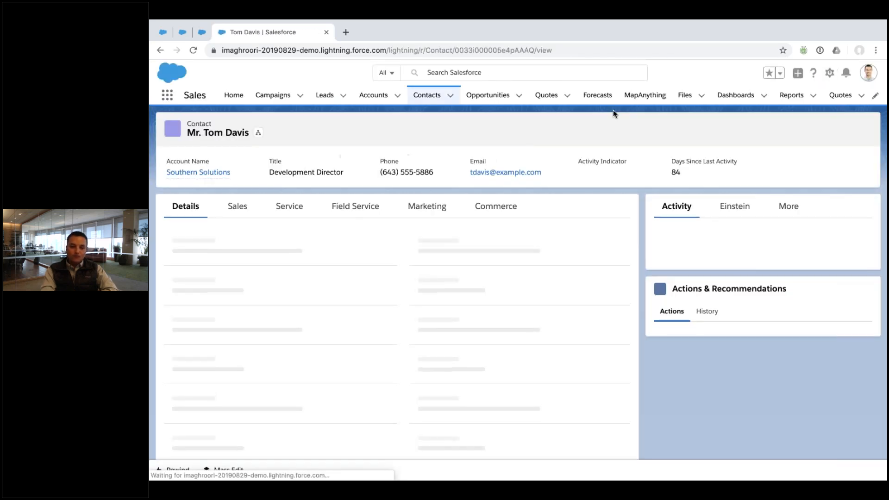
Edit the Sales Executive Dashboard and apply the Pond colour palette
{"action": "left_click", "coordinate": [725, 99]}
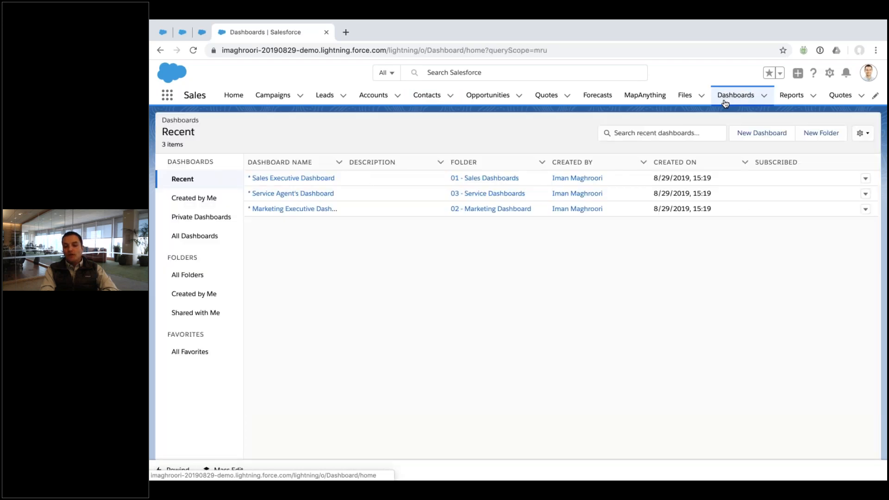
{"action": "left_click", "coordinate": [290, 178]}
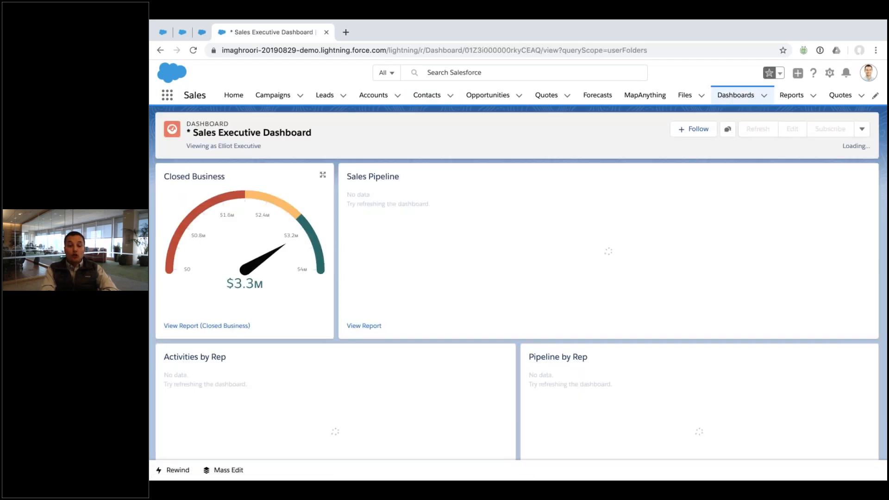
{"action": "left_click", "coordinate": [794, 129]}
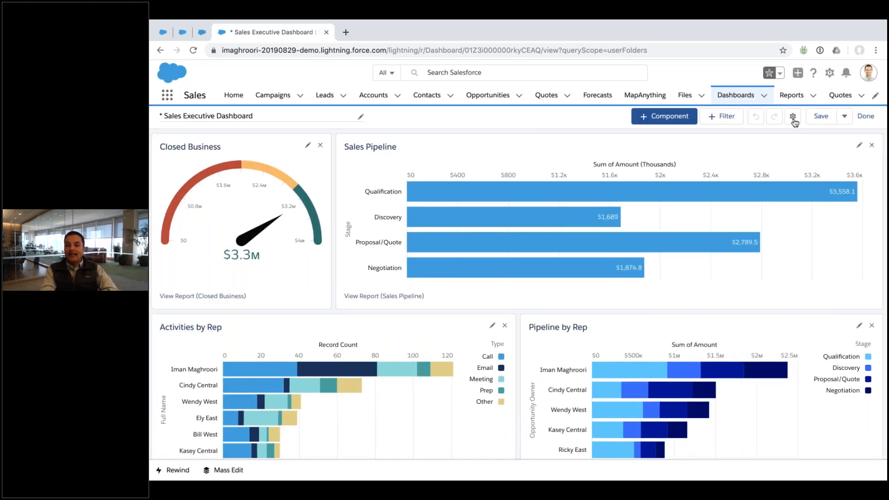
{"action": "left_click", "coordinate": [793, 117]}
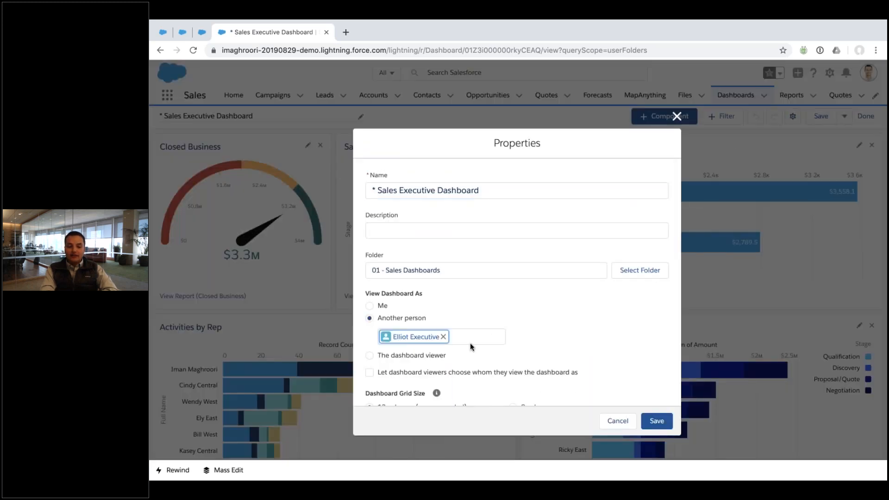
{"action": "scroll", "coordinate": [471, 346], "scroll_direction": "down", "scroll_amount": 5}
{"action": "mouse_move", "coordinate": [433, 282]}
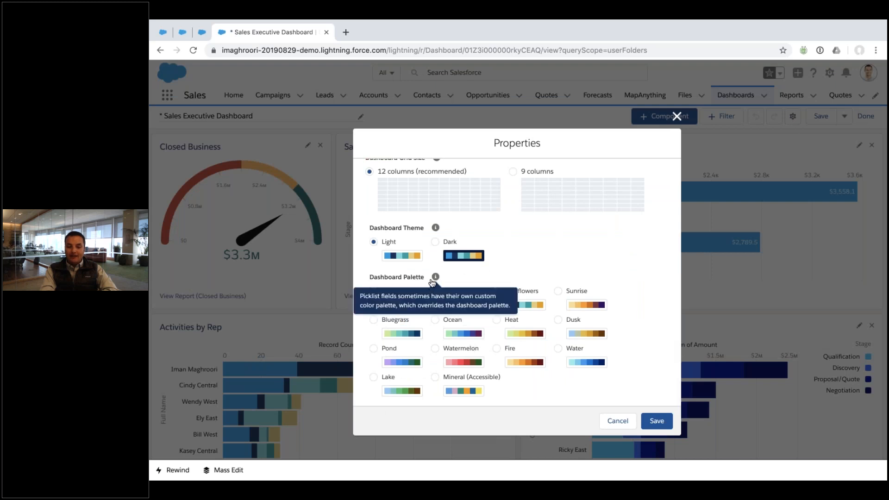
{"action": "left_click", "coordinate": [373, 348]}
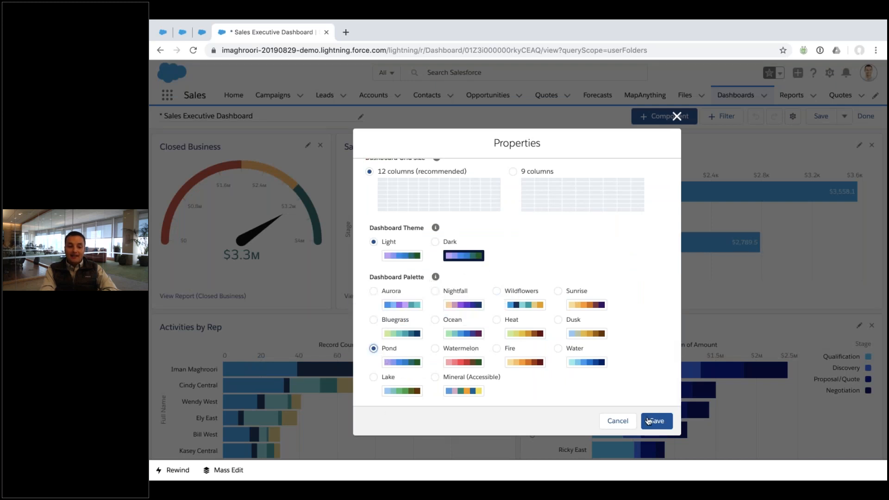
{"action": "left_click", "coordinate": [656, 420]}
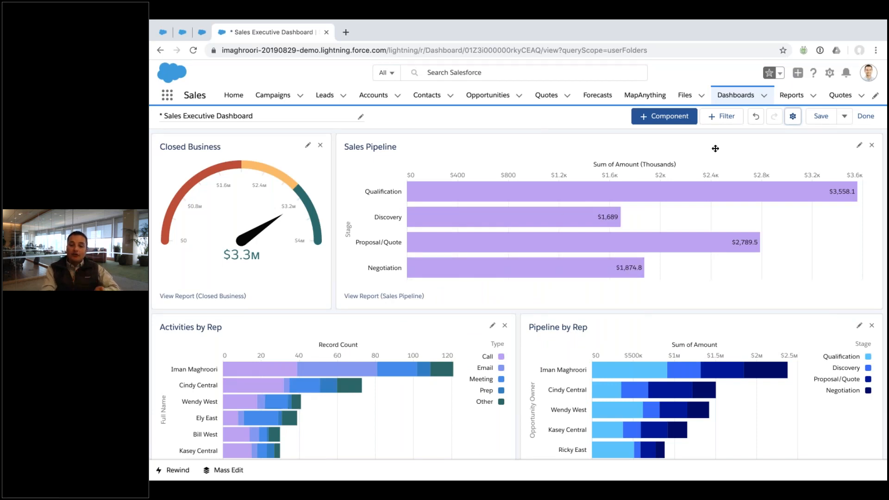
Remove then restore the Closed Business gauge, finish editing, and discard the changes
{"action": "left_click", "coordinate": [792, 116]}
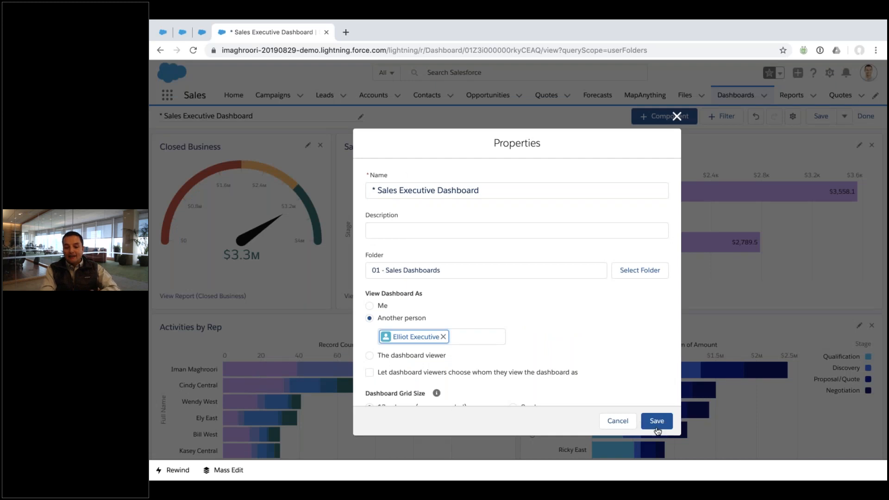
{"action": "left_click", "coordinate": [617, 421]}
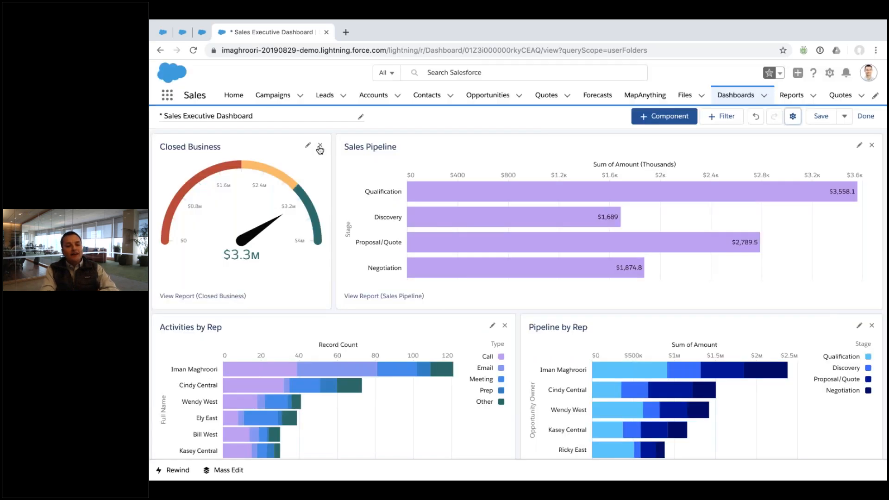
{"action": "left_click", "coordinate": [320, 147]}
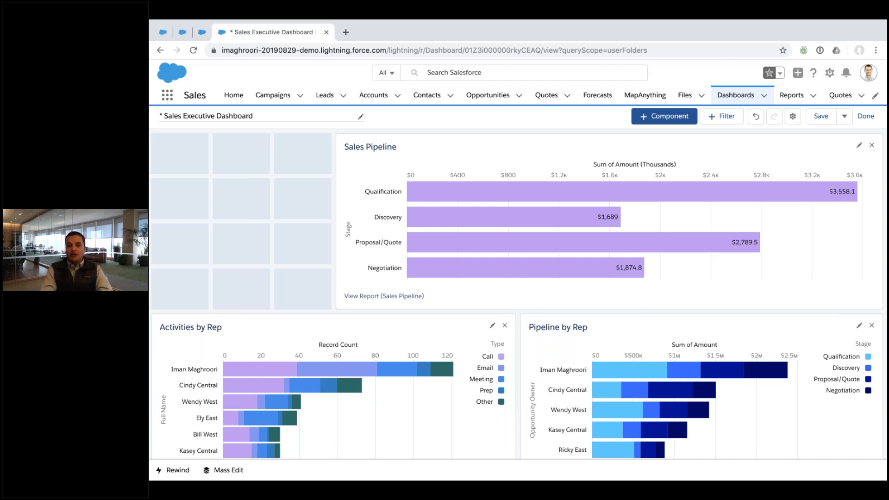
{"action": "left_click", "coordinate": [755, 117]}
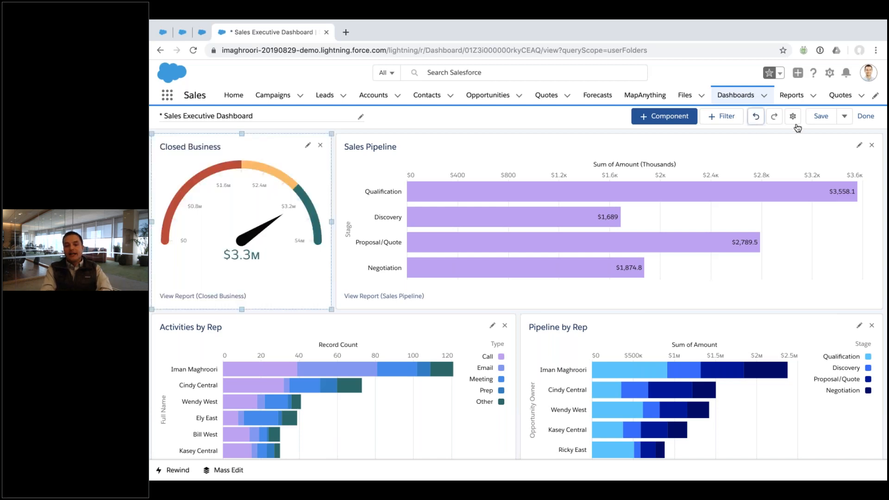
{"action": "left_click", "coordinate": [864, 116]}
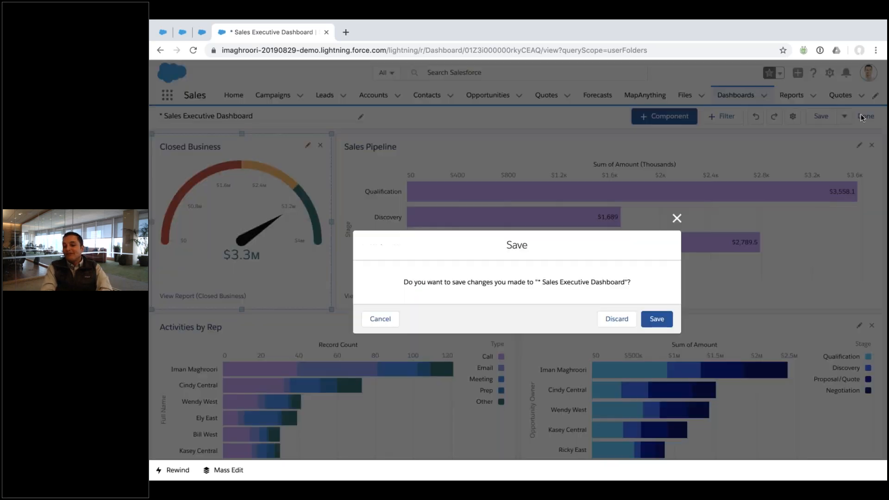
{"action": "left_click", "coordinate": [630, 323]}
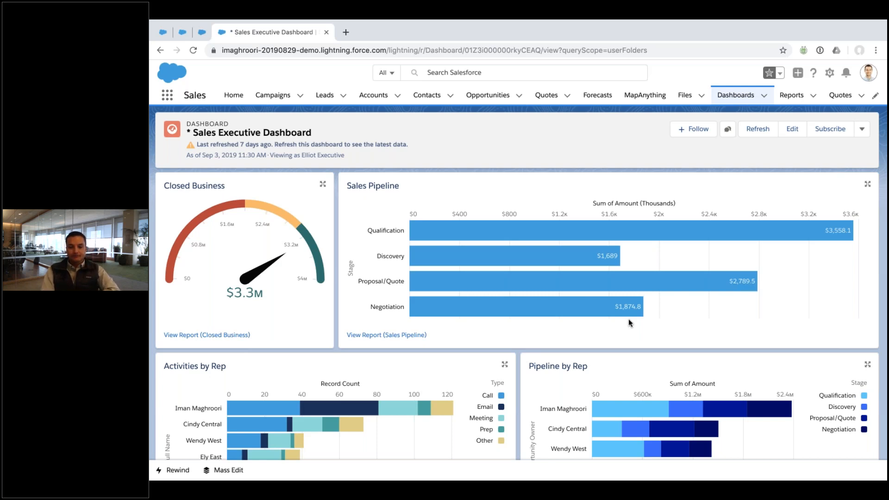
Go from a contact to the Southern Solutions account and edit its page in App Builder
{"action": "left_click", "coordinate": [427, 95]}
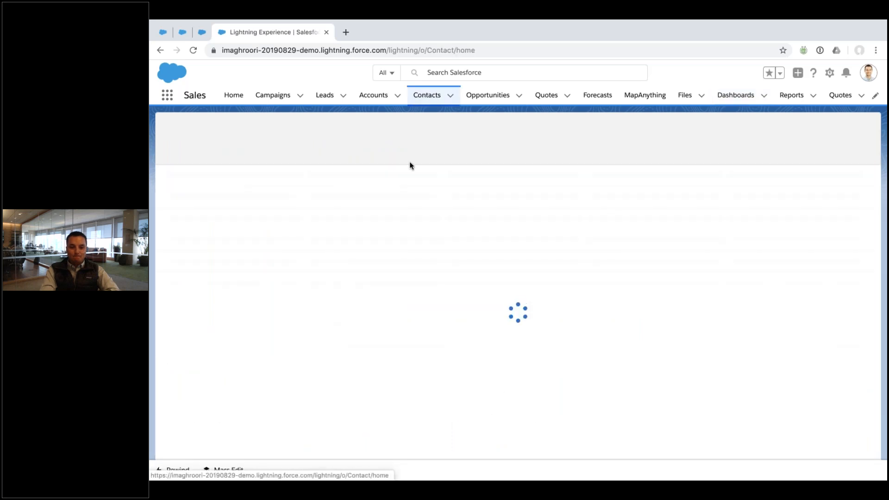
{"action": "left_click", "coordinate": [237, 193]}
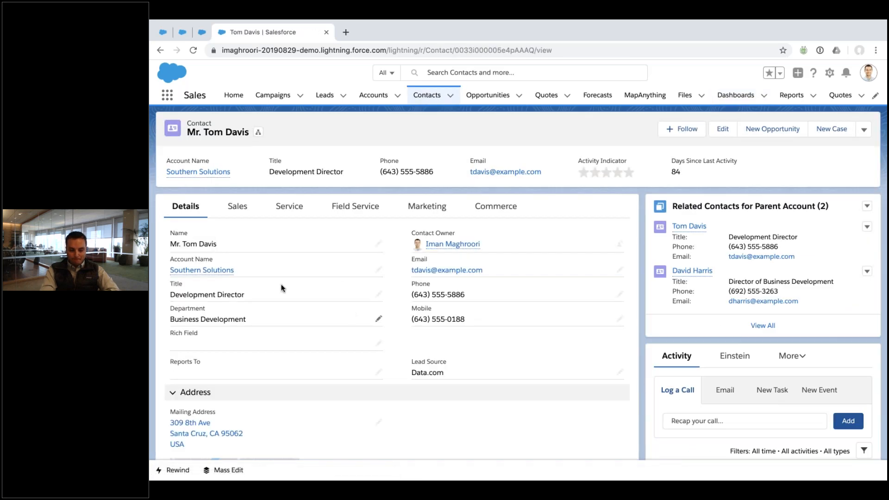
{"action": "left_click", "coordinate": [204, 270]}
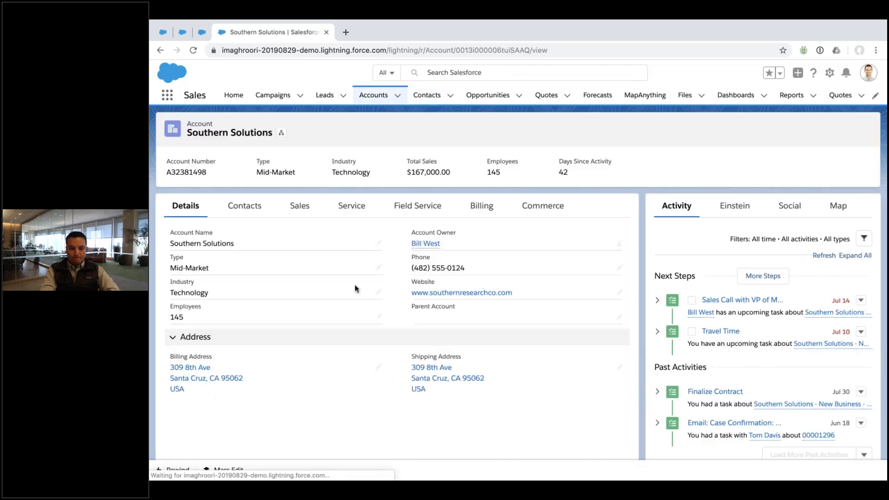
{"action": "left_click", "coordinate": [829, 74]}
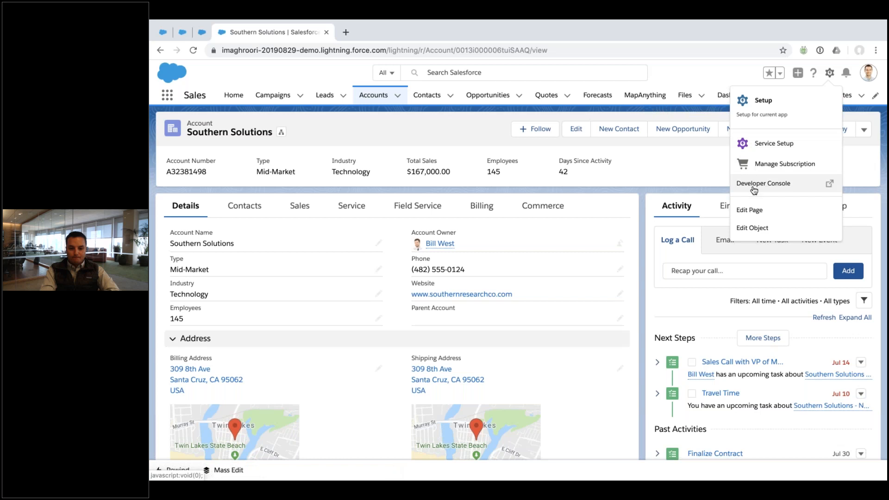
{"action": "left_click", "coordinate": [749, 209]}
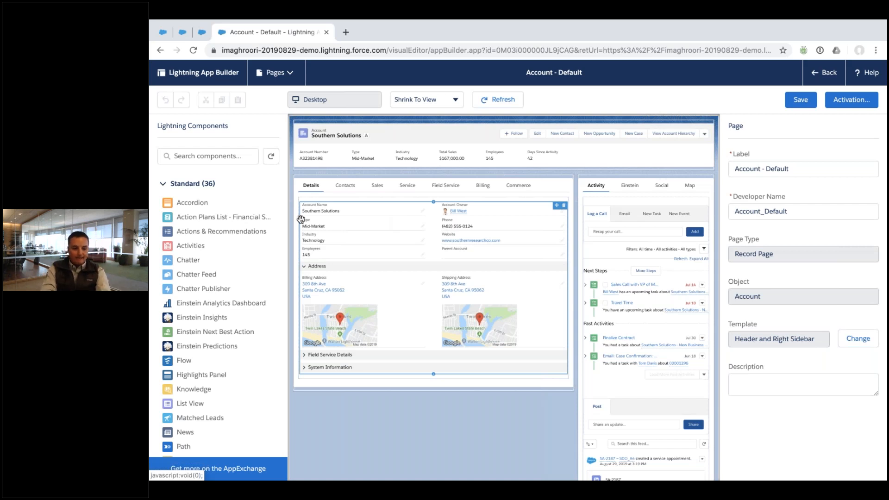
{"action": "scroll", "coordinate": [237, 297], "scroll_direction": "down", "scroll_amount": 5}
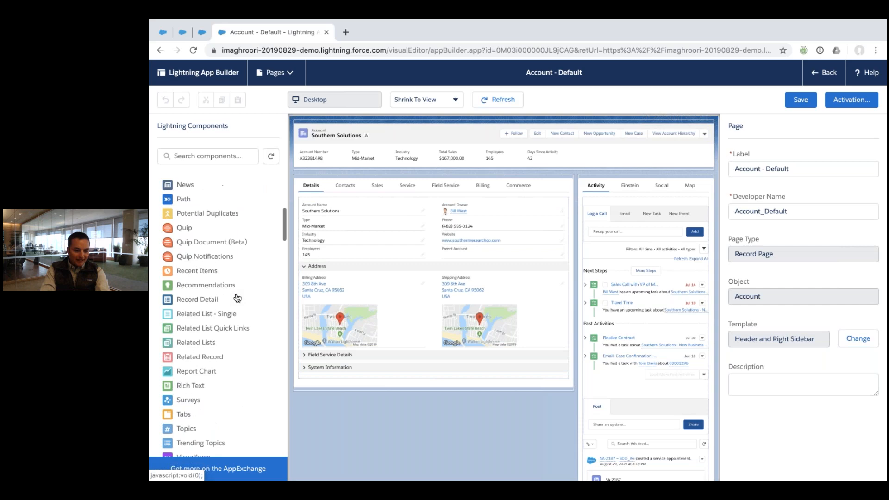
{"action": "left_click", "coordinate": [219, 322]}
{"action": "left_click", "coordinate": [677, 211]}
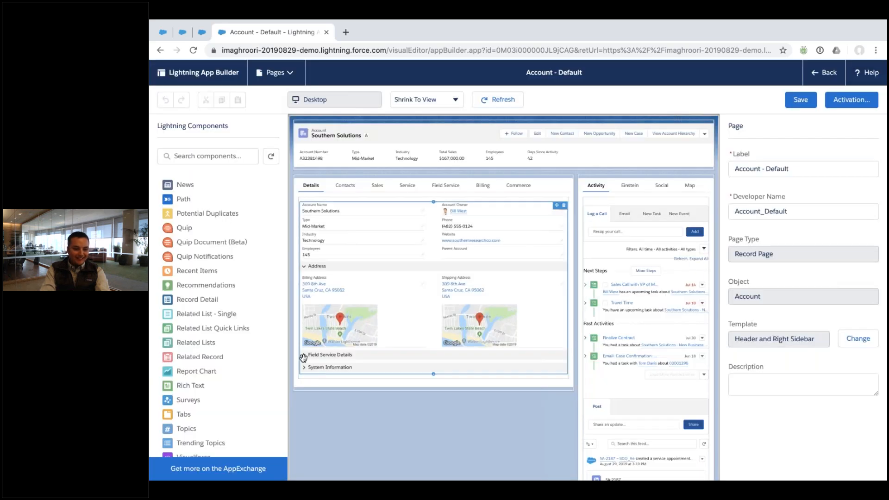
{"action": "left_click", "coordinate": [211, 347]}
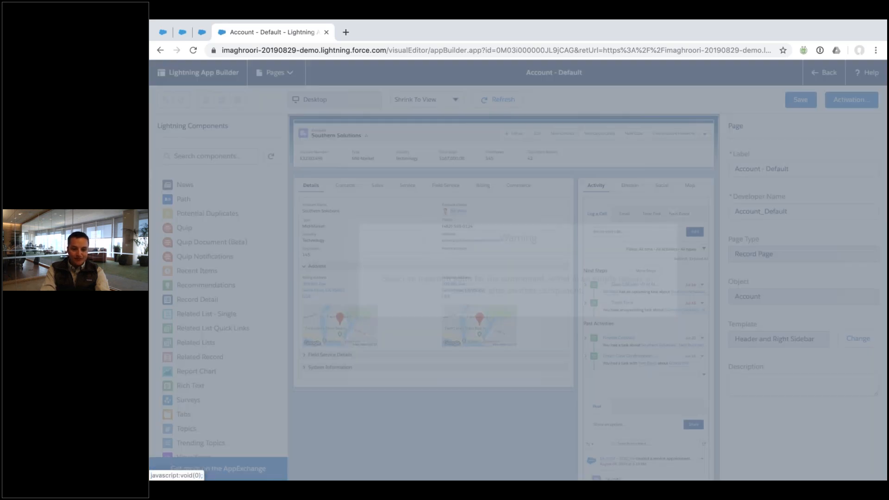
{"action": "left_click", "coordinate": [678, 212]}
{"action": "left_click_drag", "start_coordinate": [224, 307], "coordinate": [620, 188]}
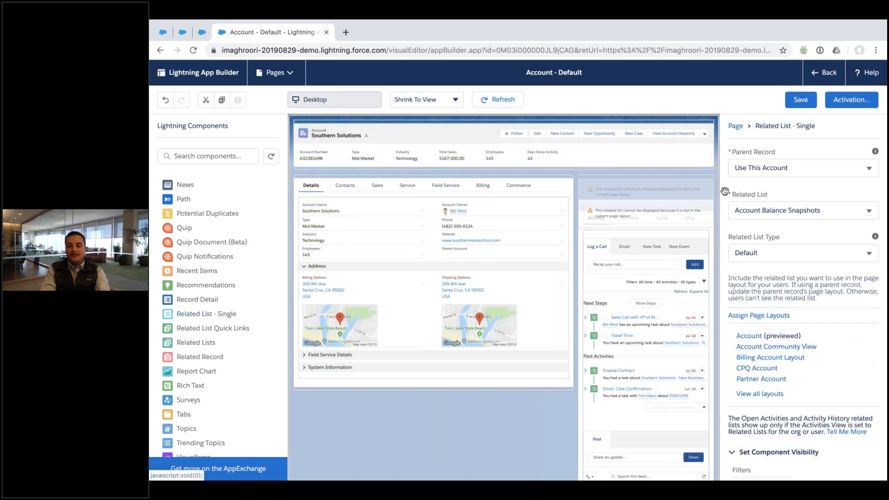
{"action": "left_click", "coordinate": [771, 167]}
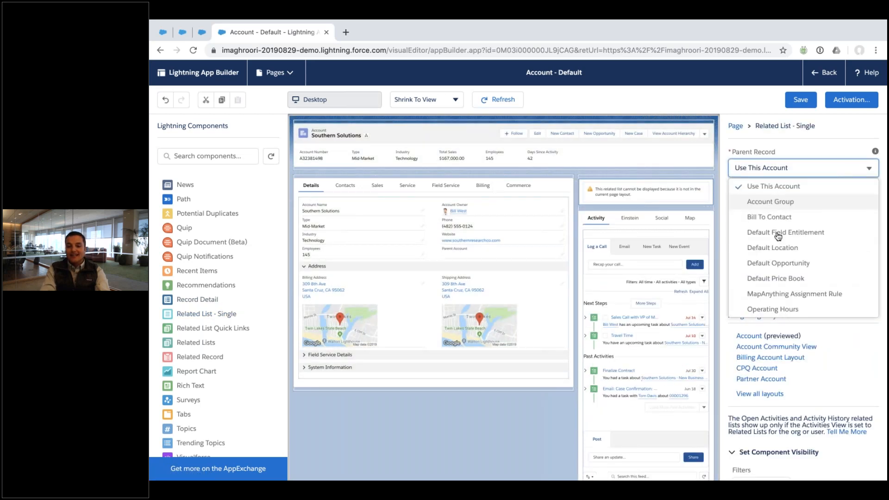
{"action": "scroll", "coordinate": [774, 227], "scroll_direction": "down", "scroll_amount": 3}
{"action": "scroll", "coordinate": [773, 226], "scroll_direction": "up", "scroll_amount": 3}
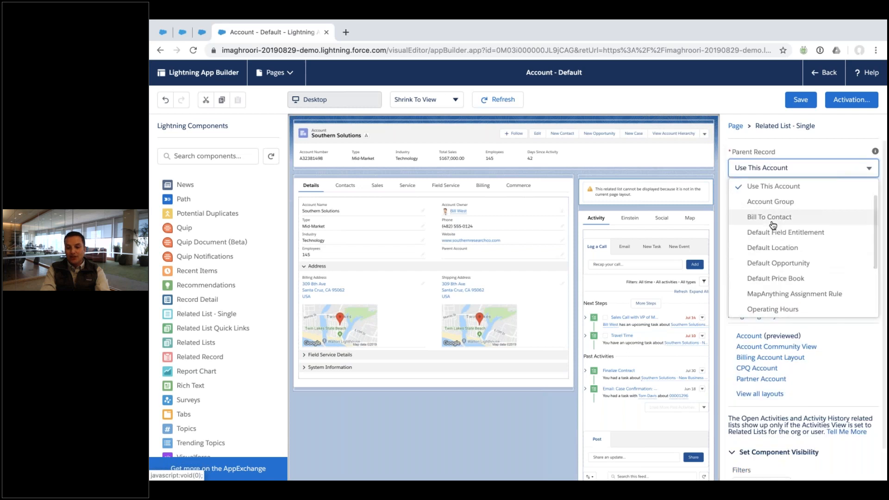
{"action": "scroll", "coordinate": [774, 232], "scroll_direction": "down", "scroll_amount": 3}
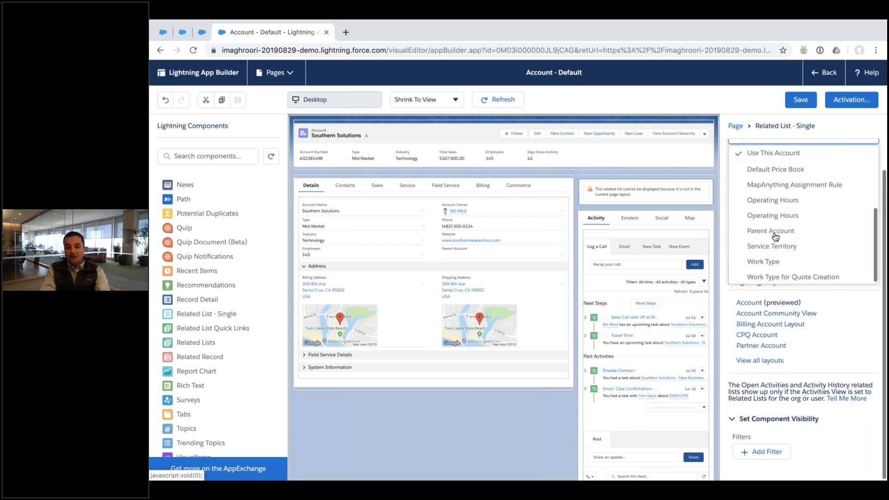
{"action": "left_click", "coordinate": [774, 231]}
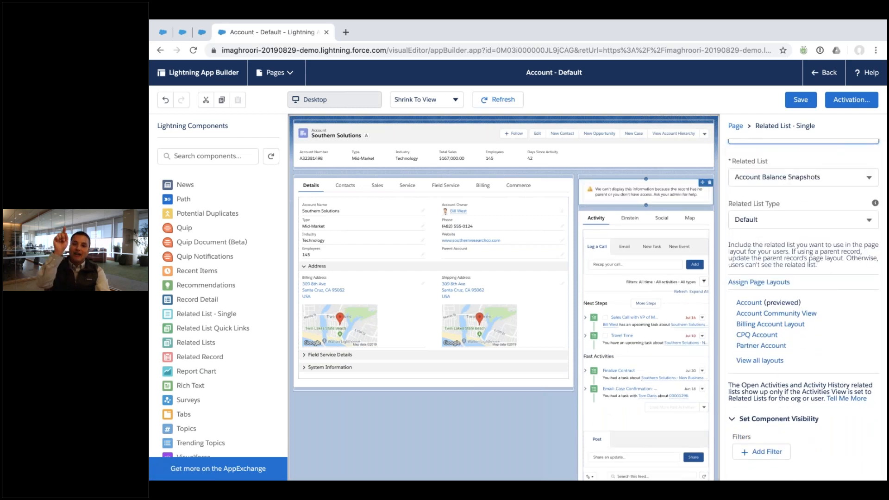
{"action": "left_click", "coordinate": [711, 183]}
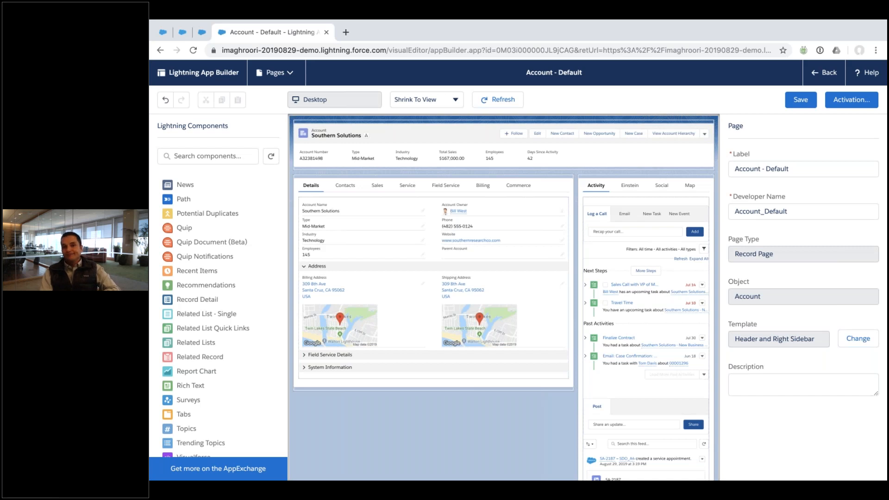
Leave the page builder without saving, then open the Sales Executive Dashboard in edit mode
{"action": "left_click", "coordinate": [824, 72]}
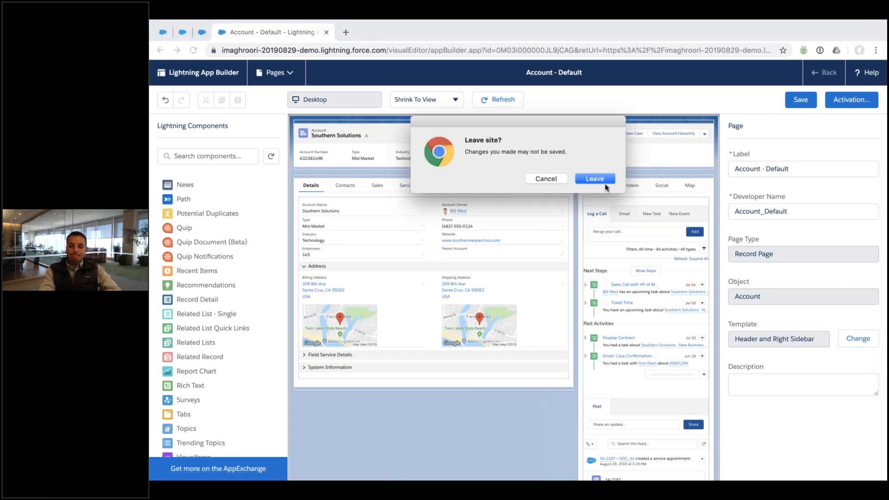
{"action": "left_click", "coordinate": [595, 179]}
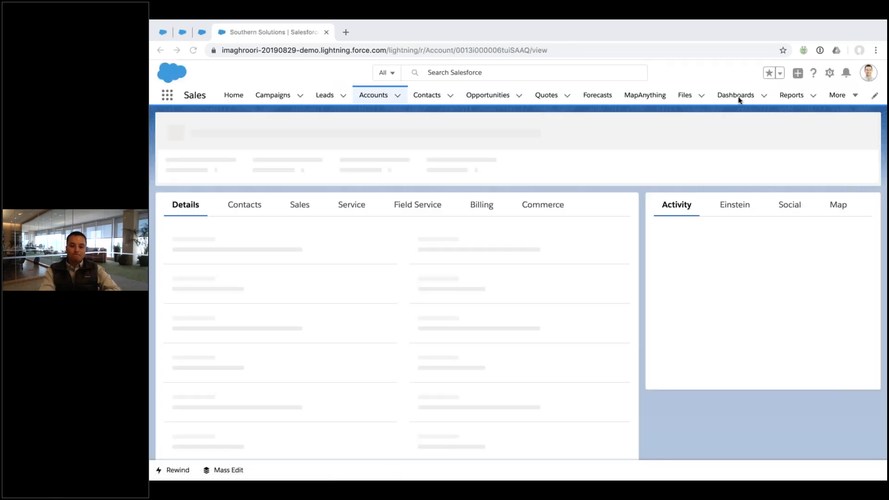
{"action": "left_click", "coordinate": [738, 98]}
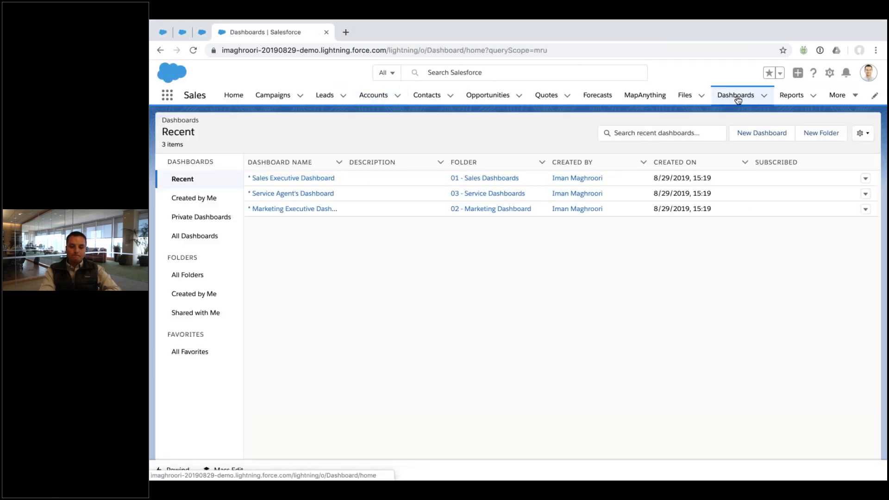
{"action": "left_click", "coordinate": [288, 178]}
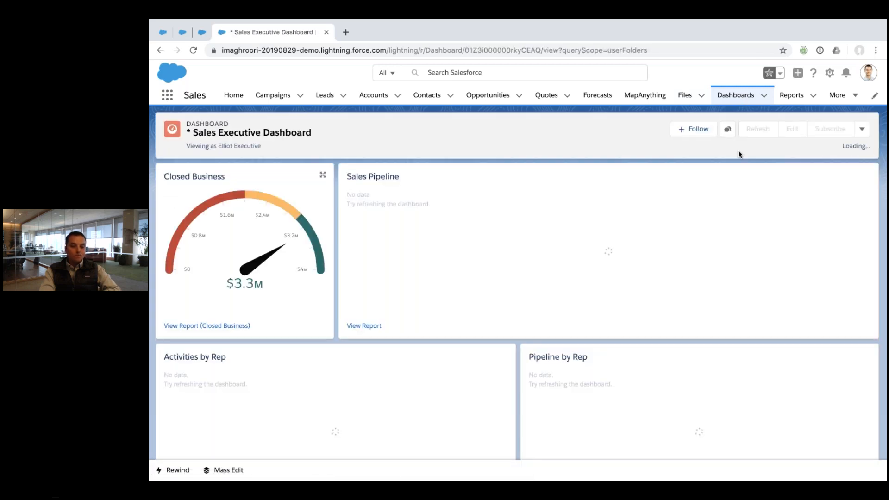
{"action": "left_click", "coordinate": [805, 133]}
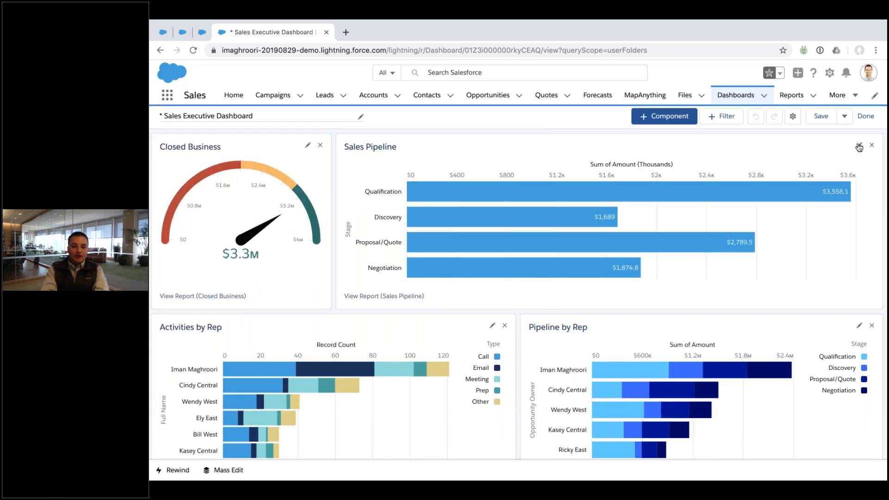
Inspect the Sales Pipeline chart settings and close them without changes
{"action": "left_click", "coordinate": [851, 145]}
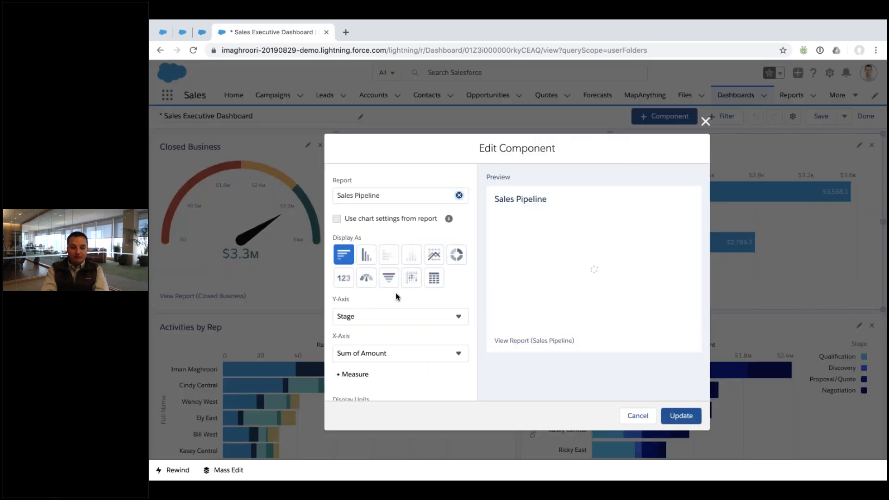
{"action": "scroll", "coordinate": [396, 297], "scroll_direction": "down", "scroll_amount": 10}
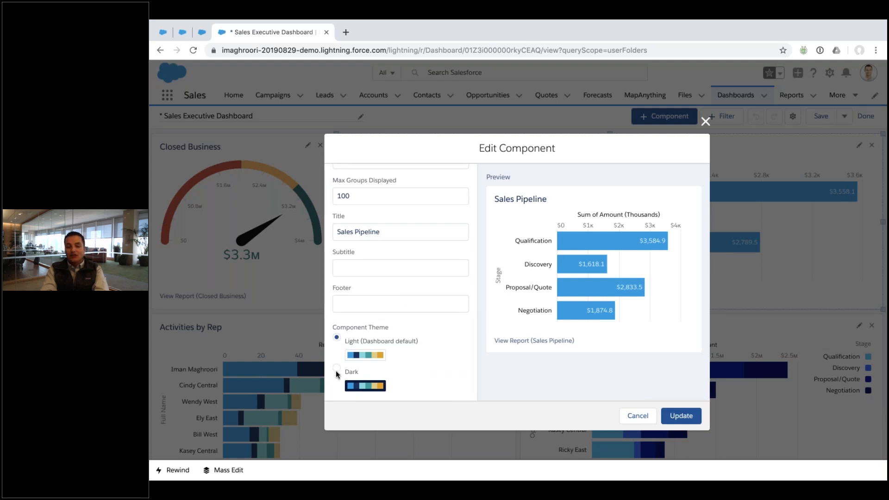
{"action": "left_click", "coordinate": [632, 416]}
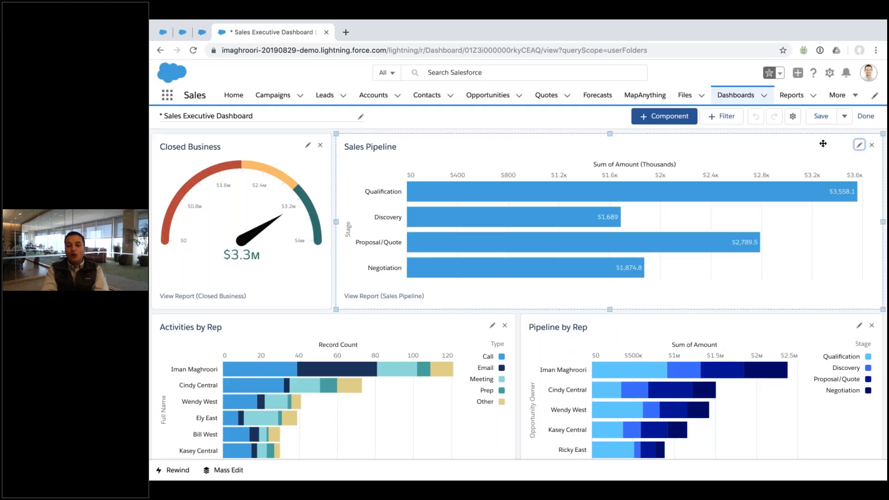
Apply the Watermelon colour palette, then bring up the Activities by Rep chart's settings
{"action": "left_click", "coordinate": [793, 117]}
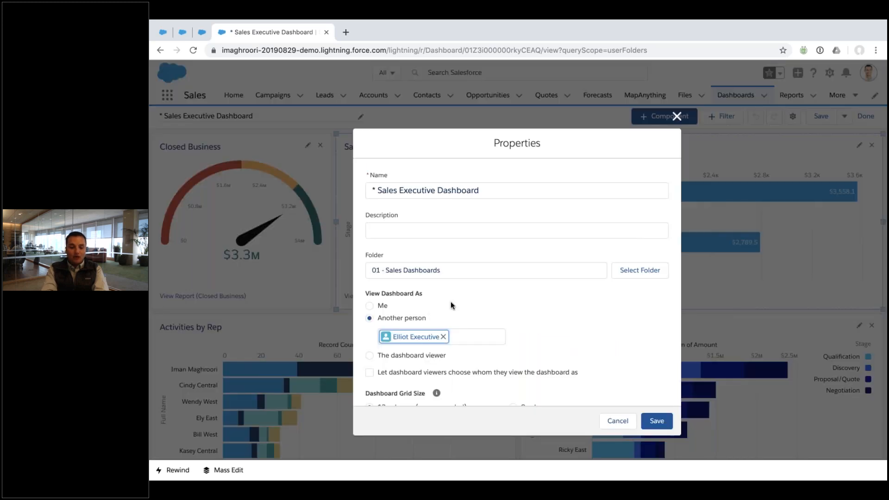
{"action": "scroll", "coordinate": [451, 302], "scroll_direction": "down", "scroll_amount": 5}
{"action": "left_click", "coordinate": [435, 349]}
{"action": "left_click", "coordinate": [657, 421]}
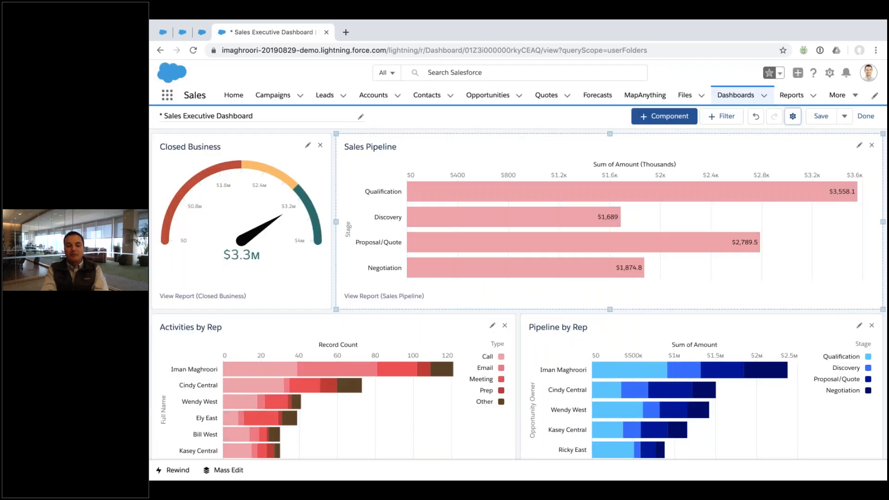
{"action": "scroll", "coordinate": [349, 321], "scroll_direction": "down", "scroll_amount": 3}
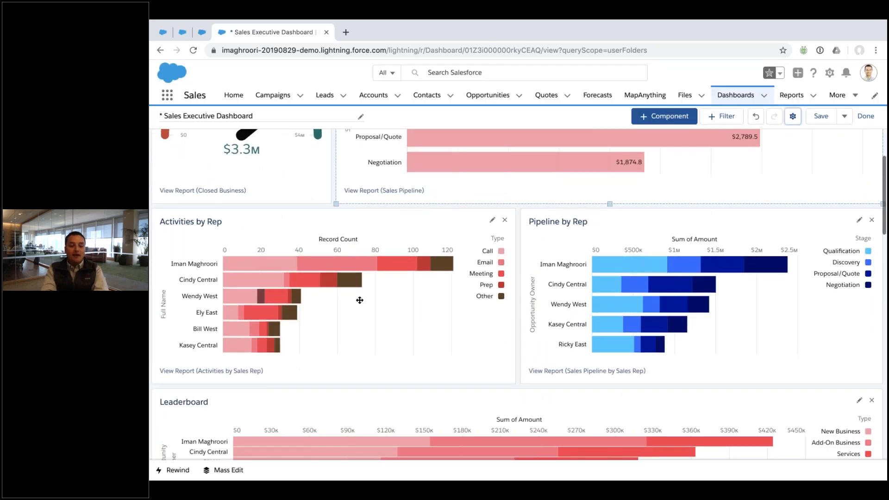
{"action": "left_click", "coordinate": [494, 222]}
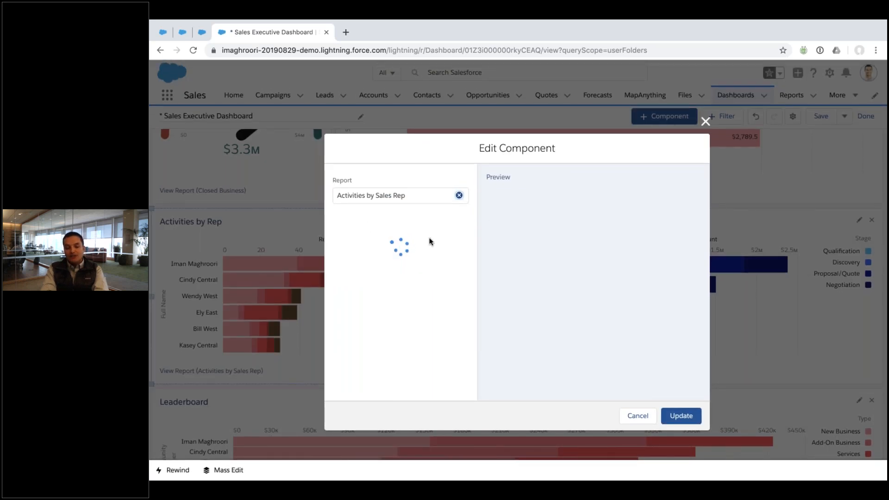
Give the Activities by Rep chart the Dark theme
{"action": "scroll", "coordinate": [411, 258], "scroll_direction": "down", "scroll_amount": 5}
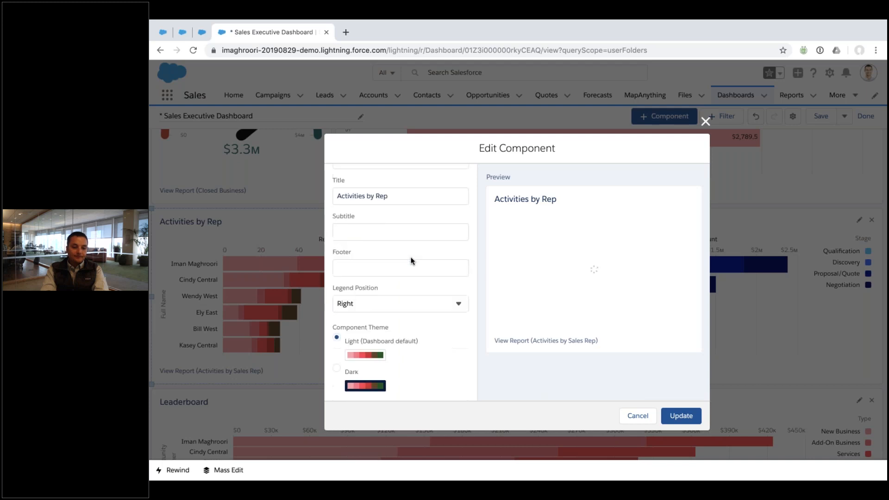
{"action": "left_click", "coordinate": [337, 371]}
{"action": "left_click", "coordinate": [681, 416]}
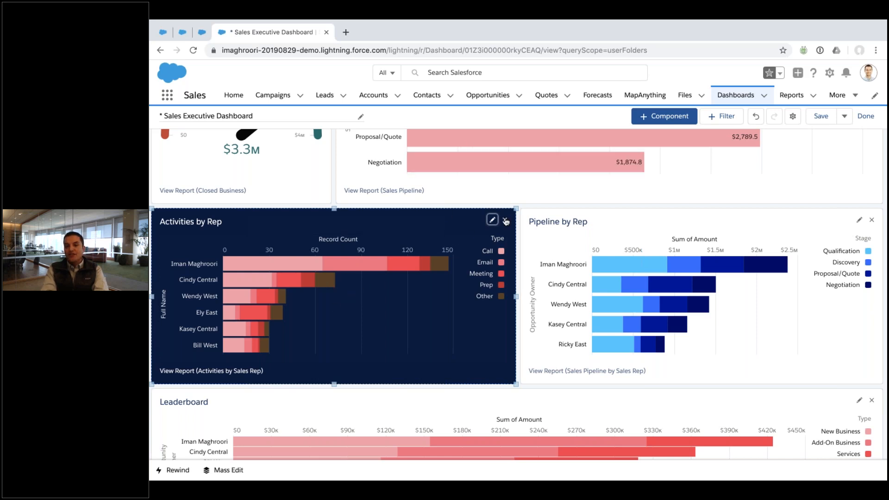
Preview the Pipeline by Rep chart in dark and light, then cancel without changes
{"action": "left_click", "coordinate": [859, 219]}
{"action": "scroll", "coordinate": [430, 302], "scroll_direction": "down", "scroll_amount": 10}
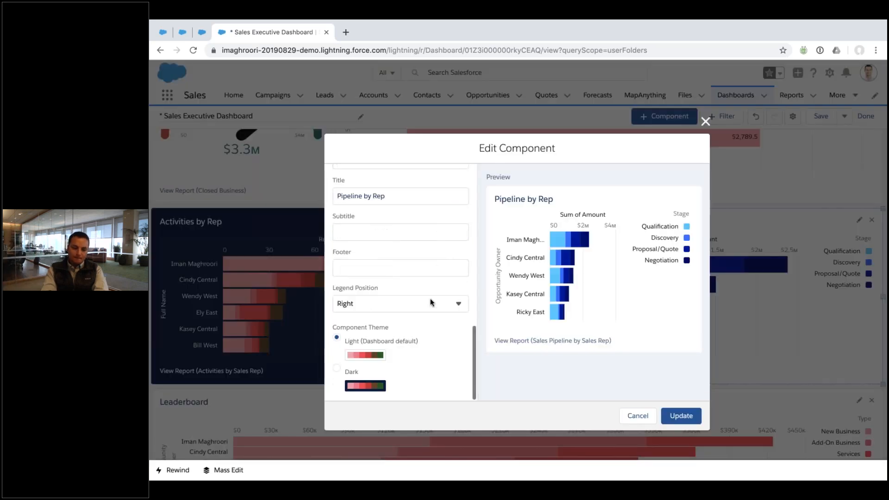
{"action": "left_click", "coordinate": [337, 369]}
{"action": "left_click", "coordinate": [336, 337]}
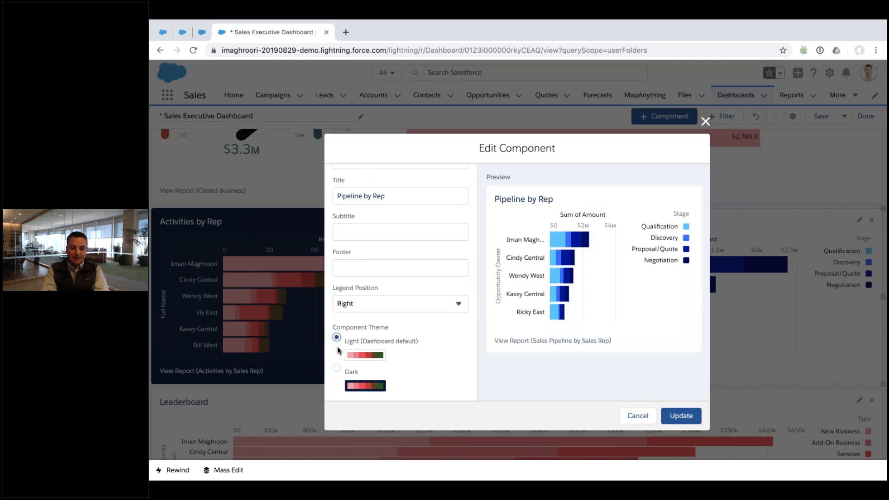
{"action": "left_click", "coordinate": [638, 416]}
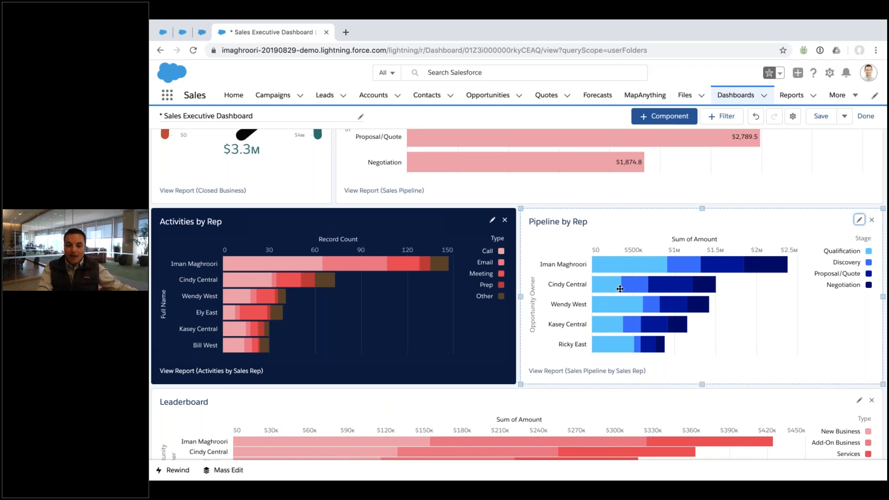
Return Activities by Rep to the Light theme and finish editing the dashboard
{"action": "mouse_move", "coordinate": [628, 265]}
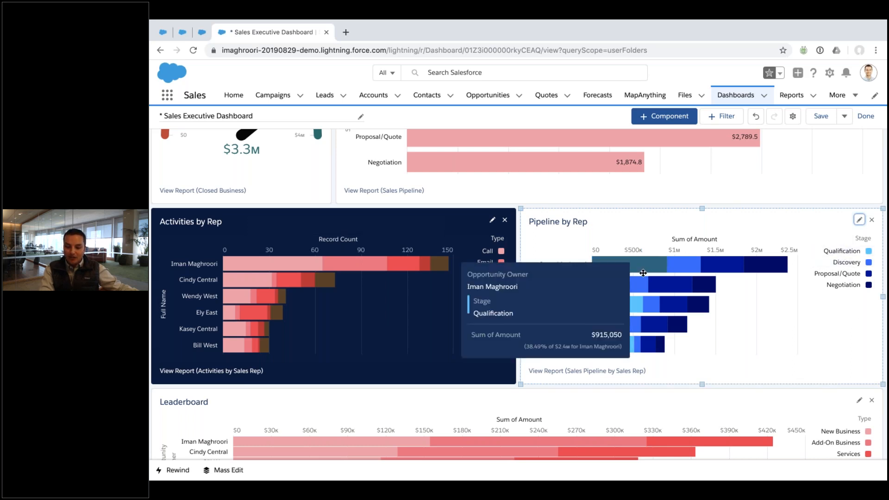
{"action": "mouse_move", "coordinate": [704, 267]}
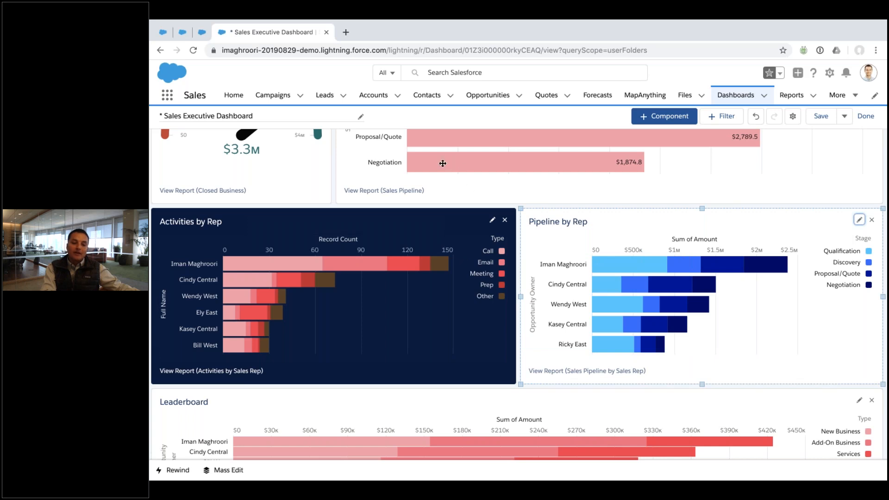
{"action": "left_click", "coordinate": [491, 220]}
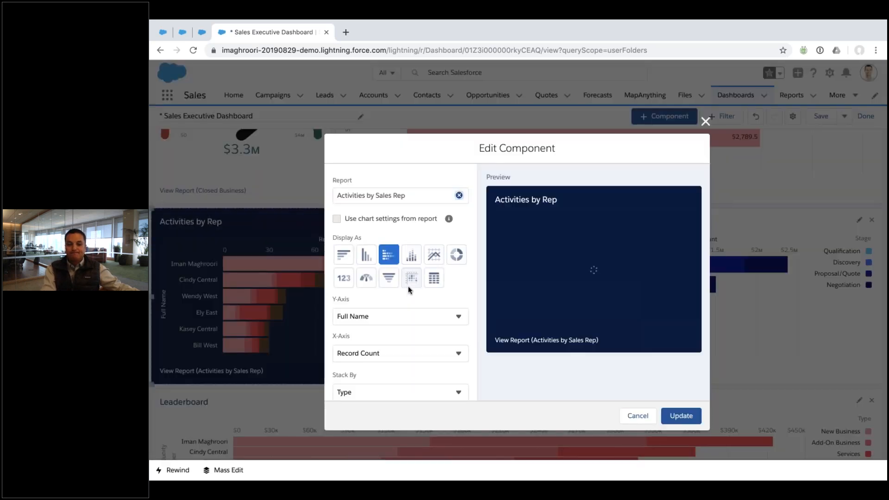
{"action": "scroll", "coordinate": [408, 285], "scroll_direction": "down", "scroll_amount": 10}
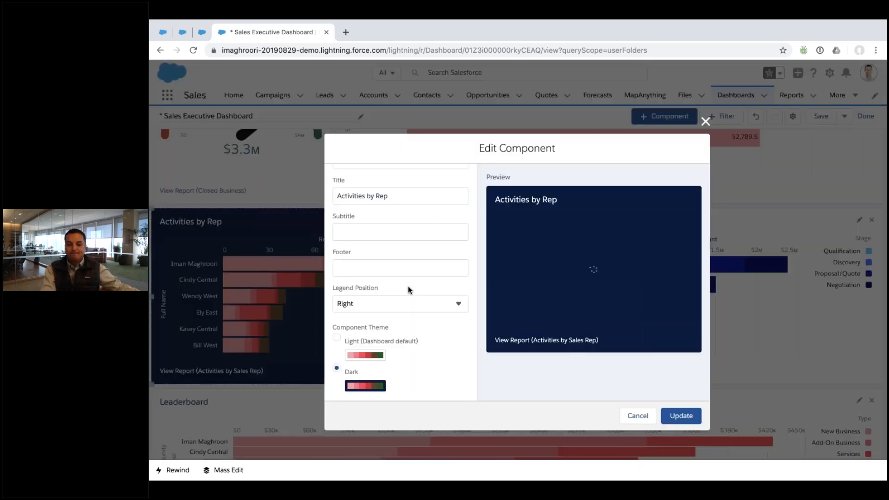
{"action": "left_click", "coordinate": [672, 410]}
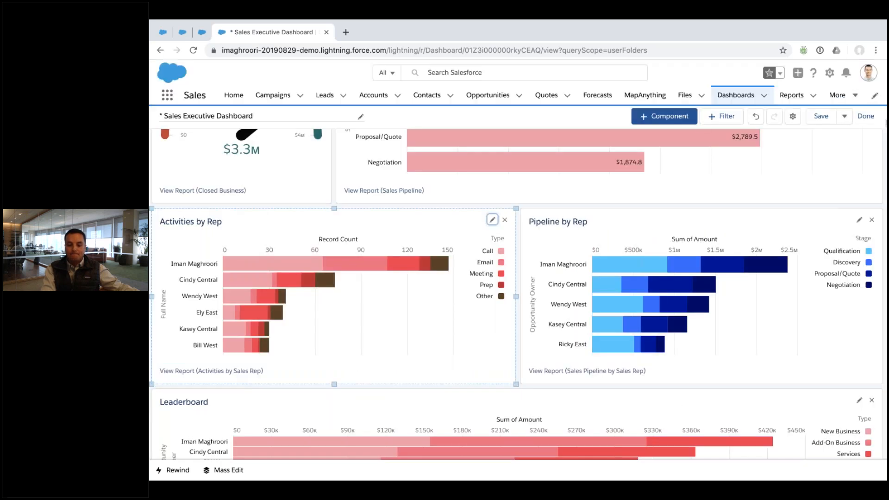
{"action": "left_click", "coordinate": [862, 117]}
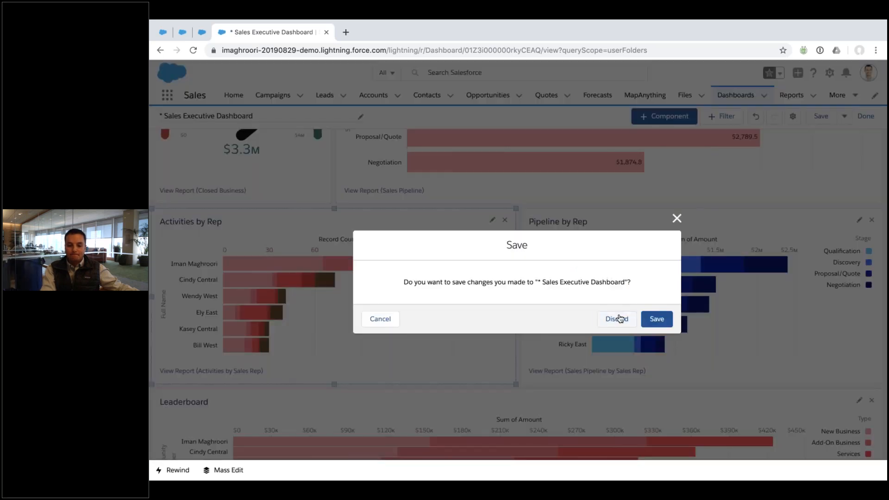
Discard the dashboard edits to restore the blue charts, then bring up the Setup gear menu
{"action": "left_click", "coordinate": [619, 319]}
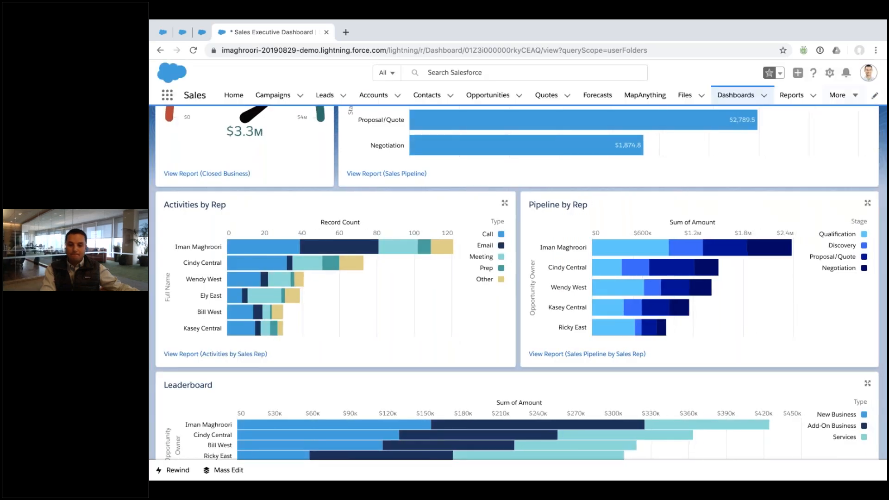
{"action": "left_click", "coordinate": [830, 74]}
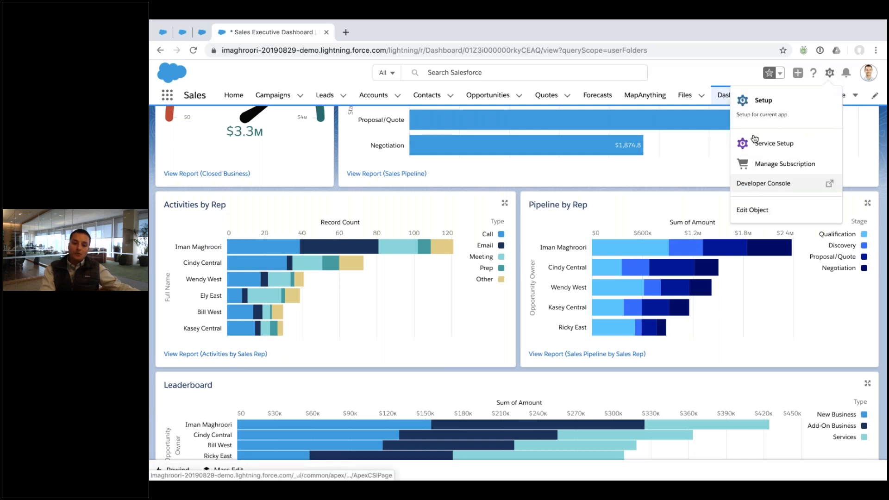
{"action": "left_click", "coordinate": [760, 111]}
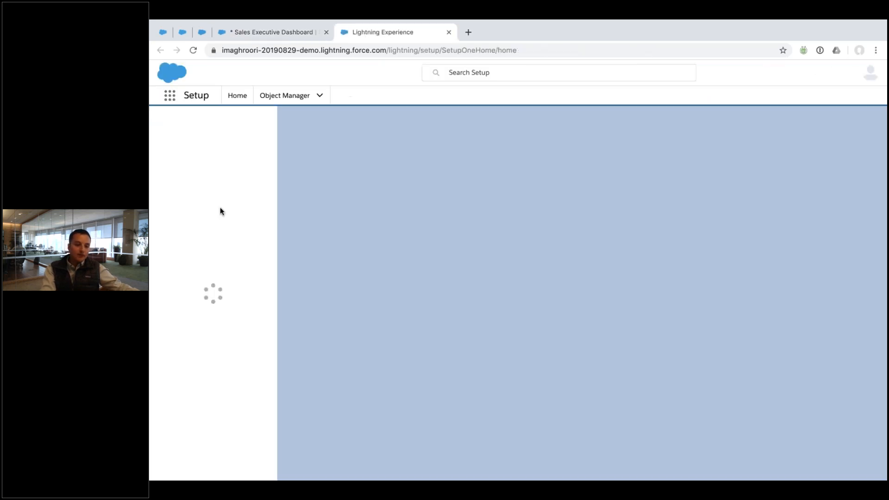
{"action": "type", "text": "app"}
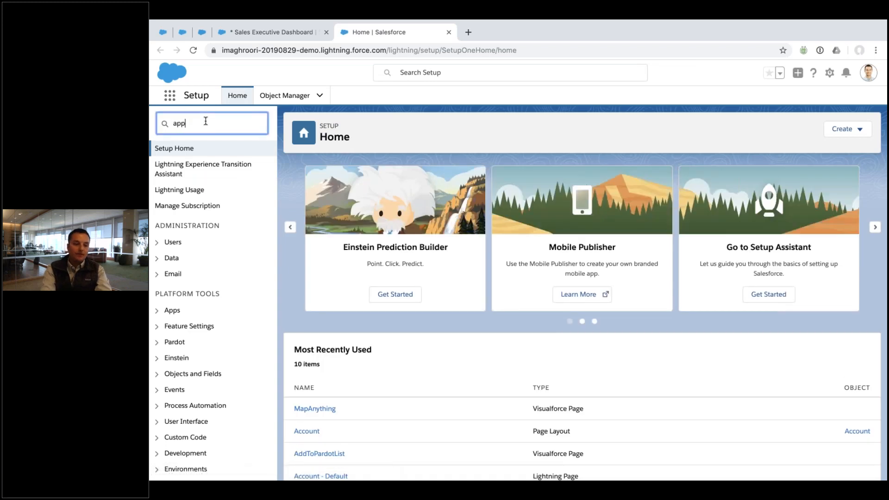
{"action": "type", "text": "s"}
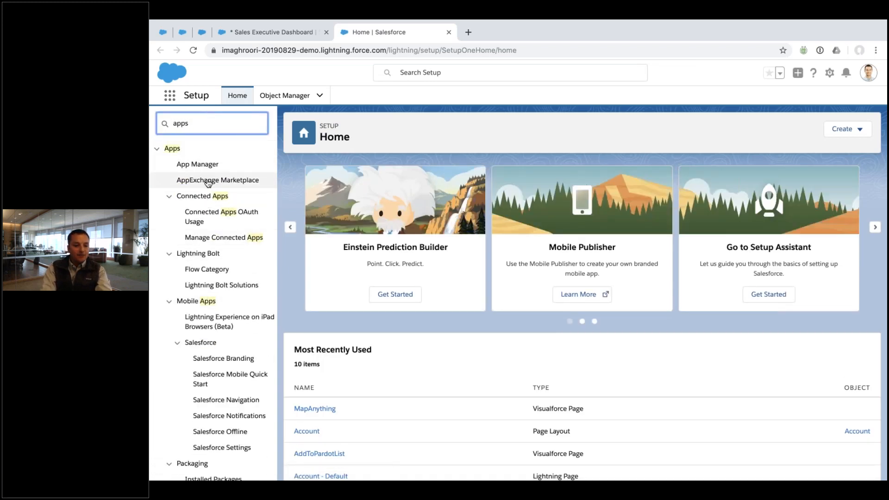
{"action": "left_click", "coordinate": [205, 166]}
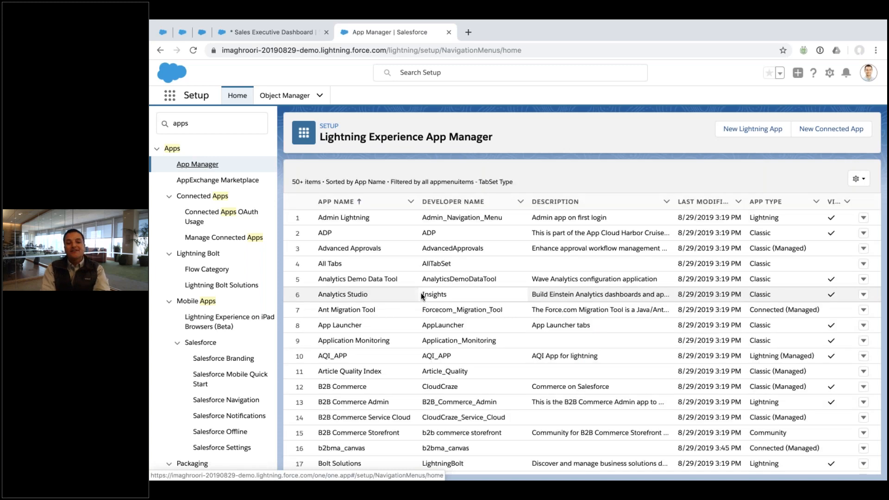
{"action": "left_click", "coordinate": [268, 32]}
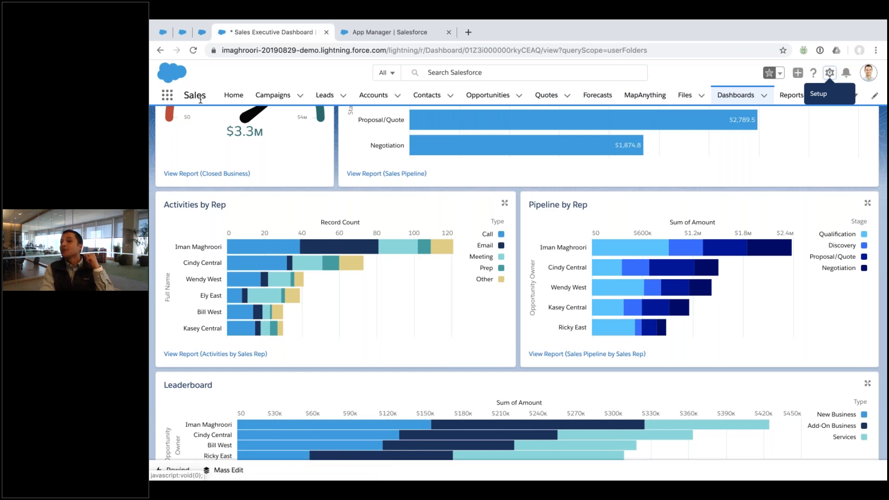
{"action": "left_click", "coordinate": [393, 36]}
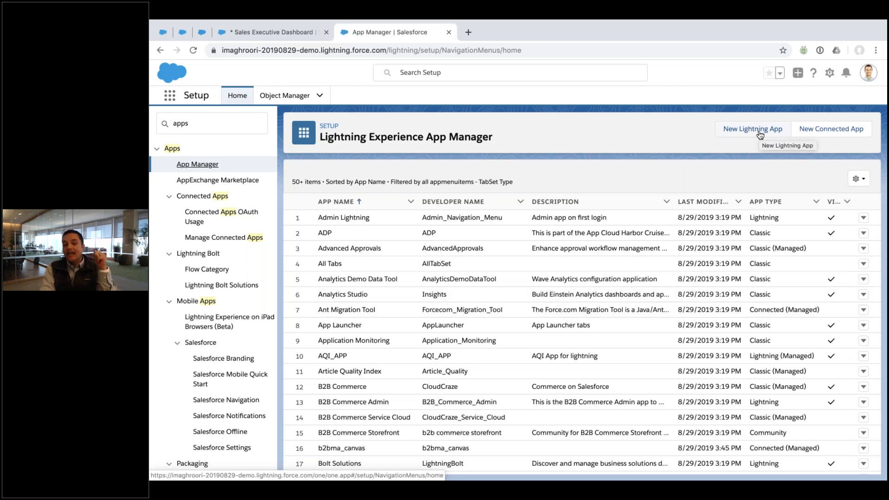
{"action": "scroll", "coordinate": [815, 277], "scroll_direction": "down", "scroll_amount": 1}
{"action": "left_click", "coordinate": [864, 396]}
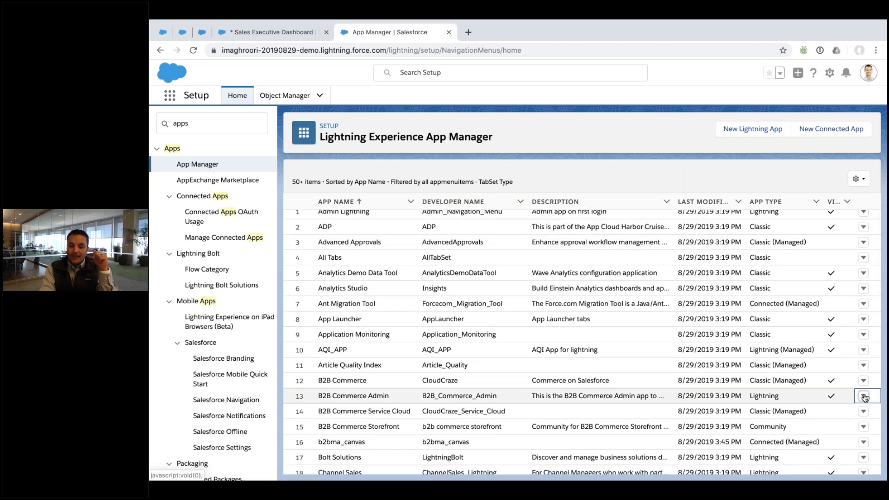
{"action": "left_click", "coordinate": [834, 425]}
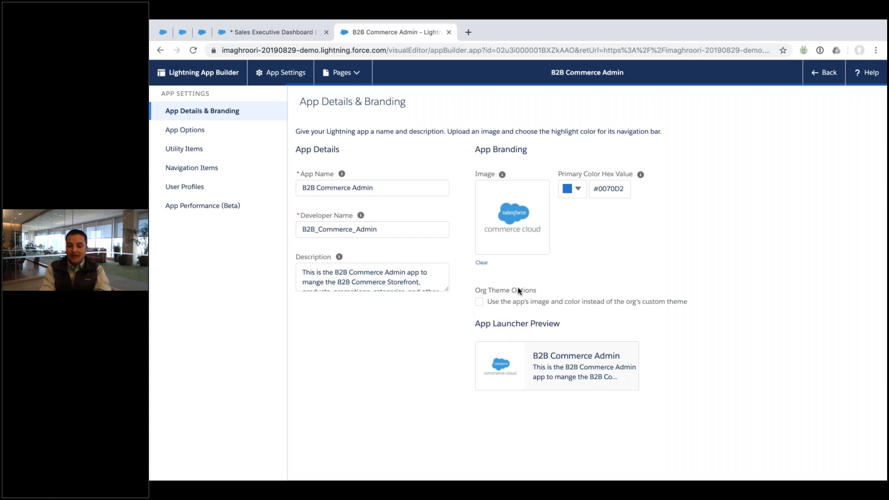
{"action": "left_click", "coordinate": [241, 138]}
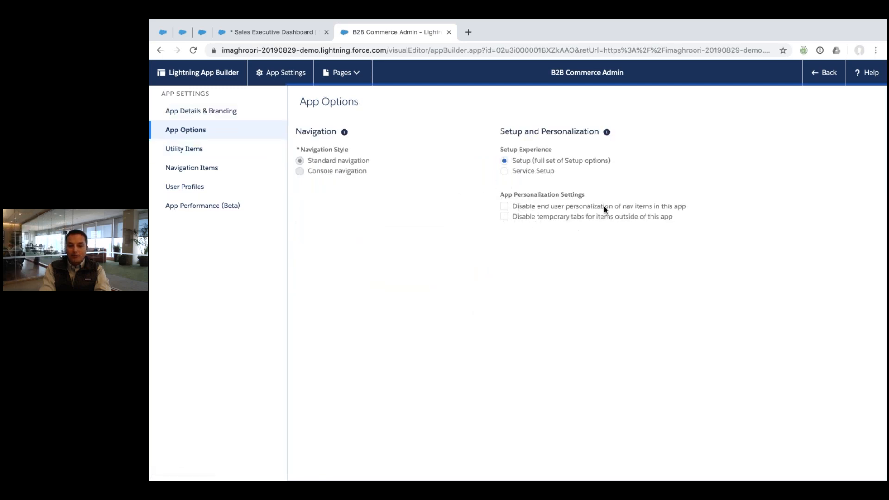
{"action": "left_click", "coordinate": [504, 206]}
{"action": "left_click", "coordinate": [504, 216]}
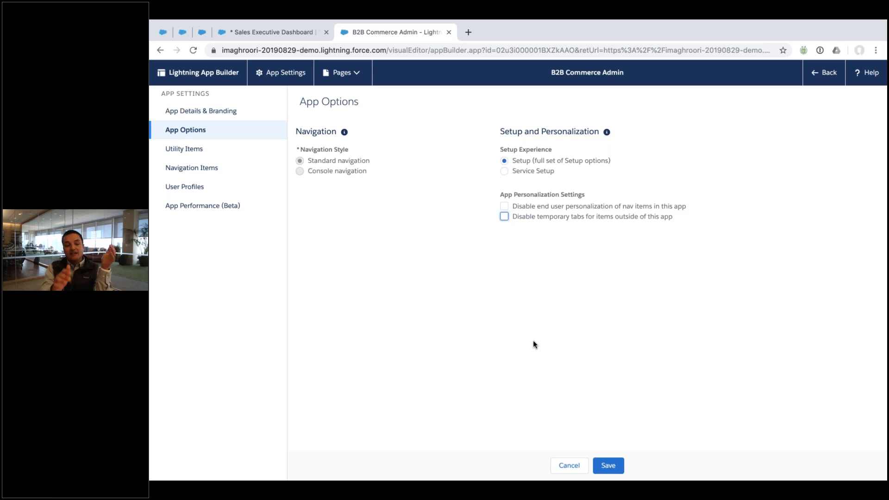
{"action": "left_click", "coordinate": [190, 117]}
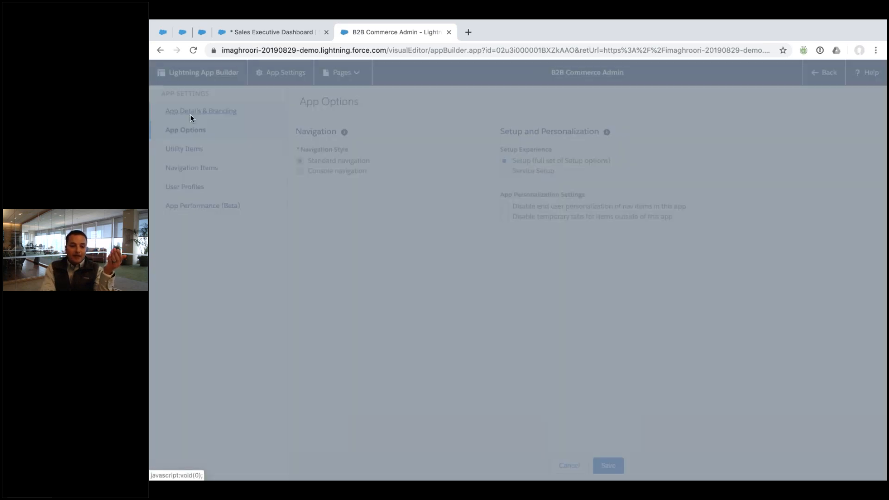
{"action": "key", "text": "Escape"}
{"action": "left_click", "coordinate": [191, 168]}
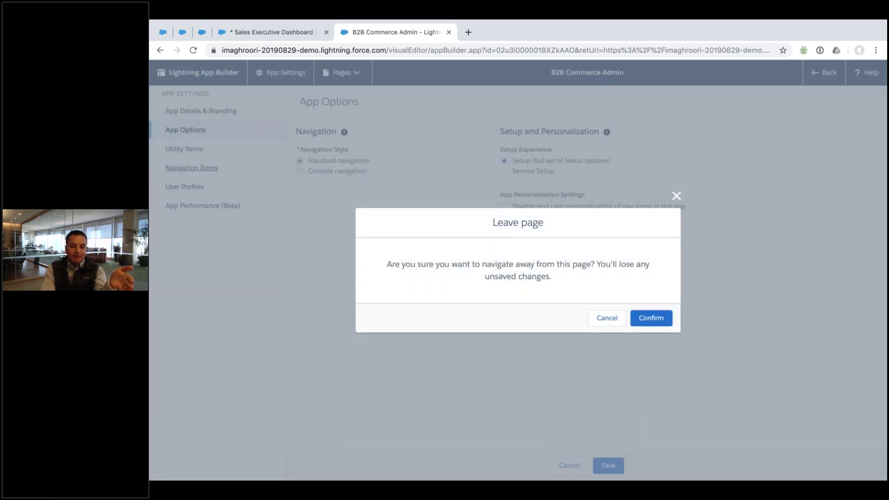
{"action": "left_click", "coordinate": [666, 318]}
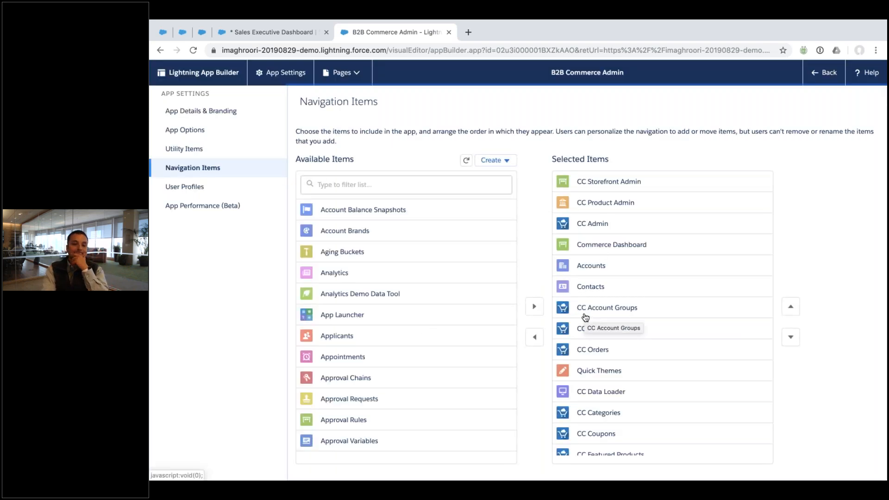
{"action": "left_click", "coordinate": [449, 32]}
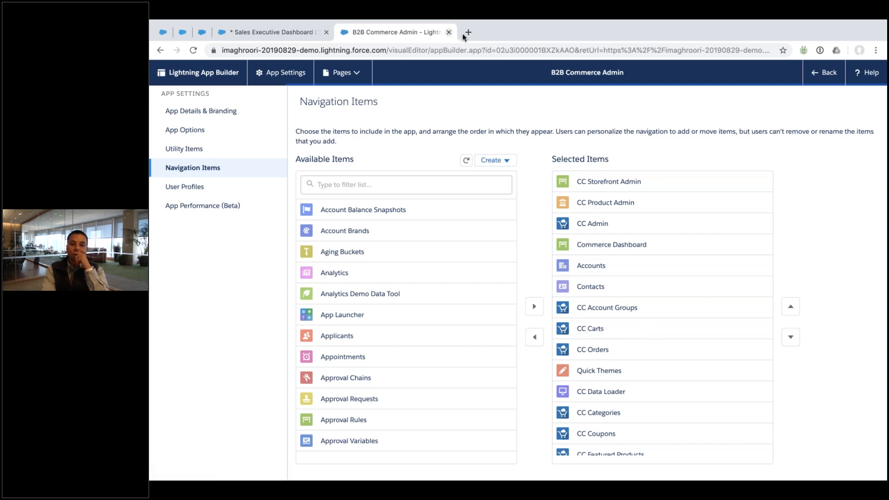
{"action": "scroll", "coordinate": [546, 207], "scroll_direction": "up", "scroll_amount": 4}
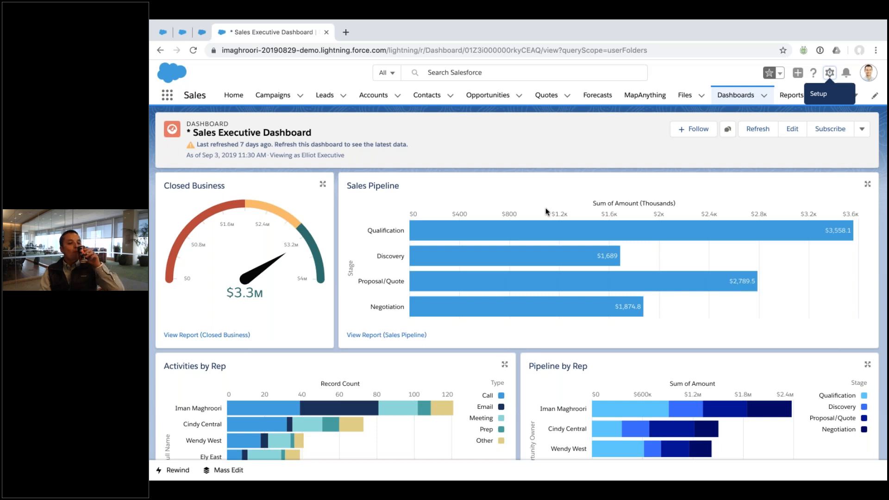
Open the calendar for September 8–14, 2019 from Home and start a New Event from Deals
{"action": "left_click", "coordinate": [243, 96]}
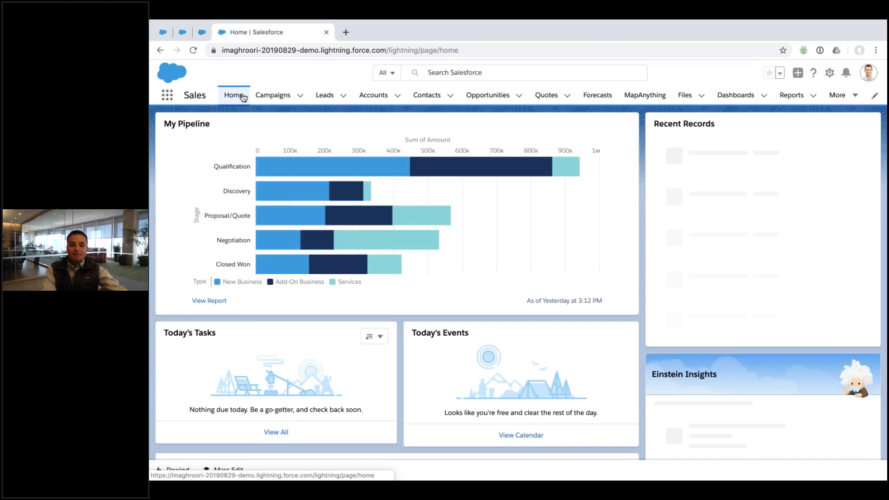
{"action": "left_click", "coordinate": [515, 435]}
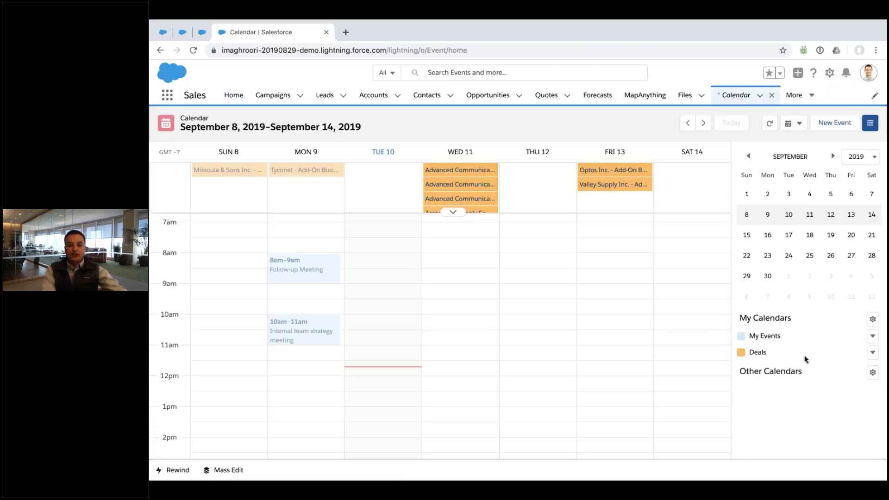
{"action": "left_click", "coordinate": [874, 352]}
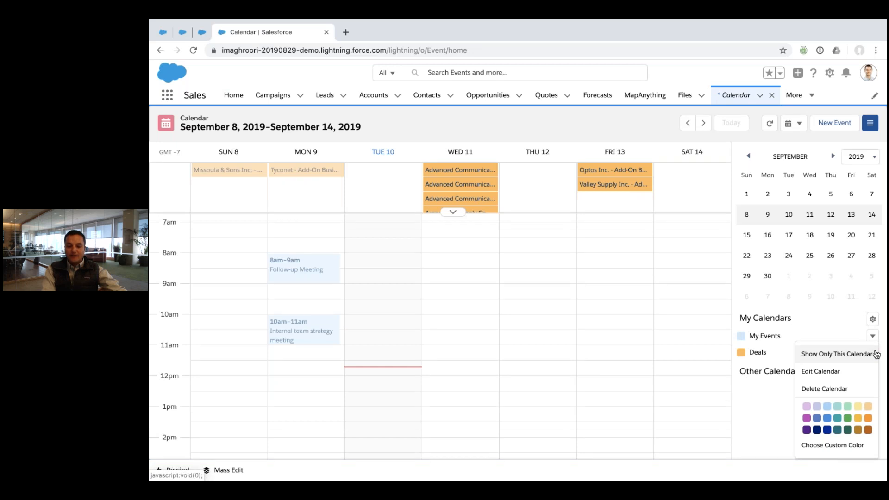
{"action": "left_click", "coordinate": [679, 362]}
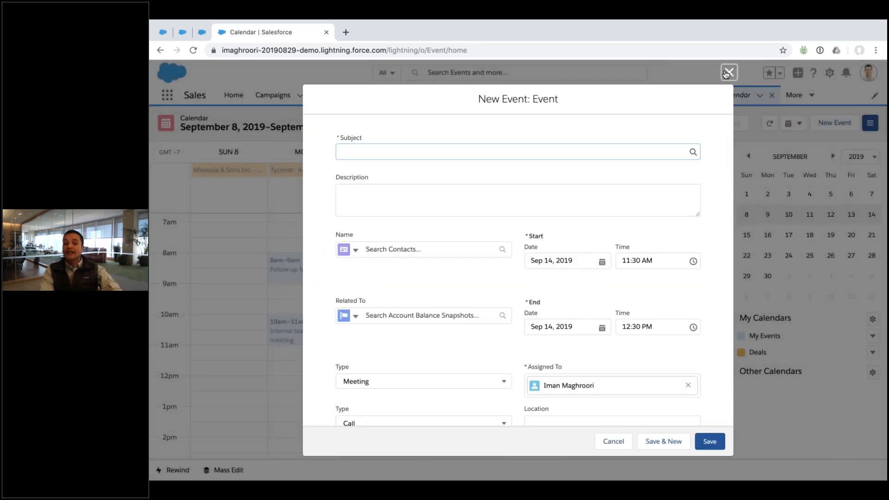
Discard the prefilled Sep 14 New Event form and return to the September 8–14 calendar week
{"action": "left_click", "coordinate": [727, 73]}
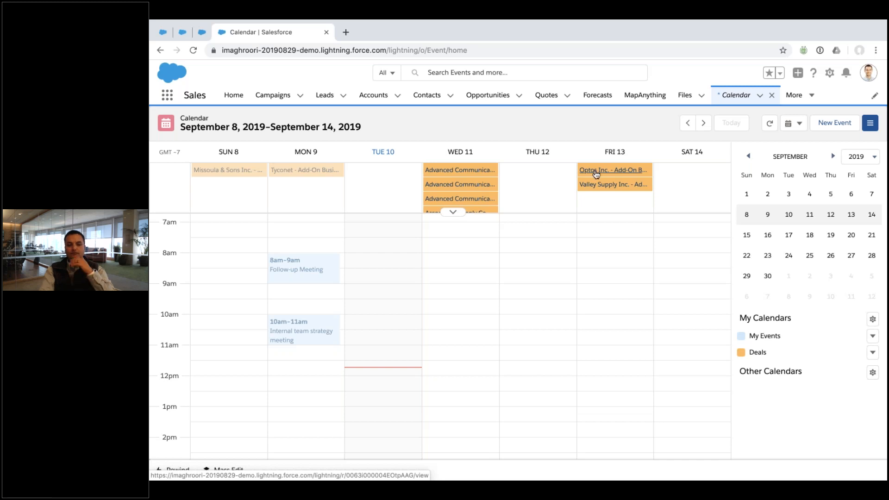
Open the Tyconet - Add-On Business - 70K opportunity from the Opportunities list
{"action": "left_click", "coordinate": [489, 96]}
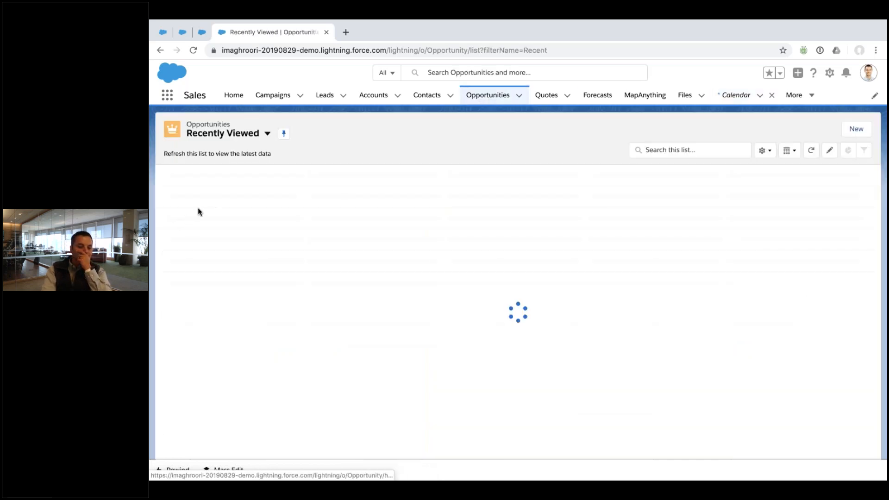
{"action": "left_click", "coordinate": [198, 208]}
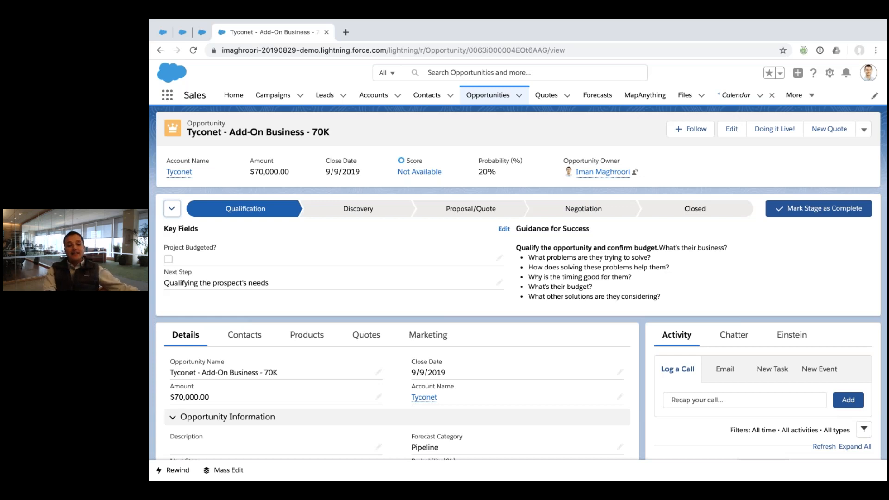
Collapse the Key Fields and Guidance for Success panel on the Tyconet opportunity's path
{"action": "left_click", "coordinate": [172, 208]}
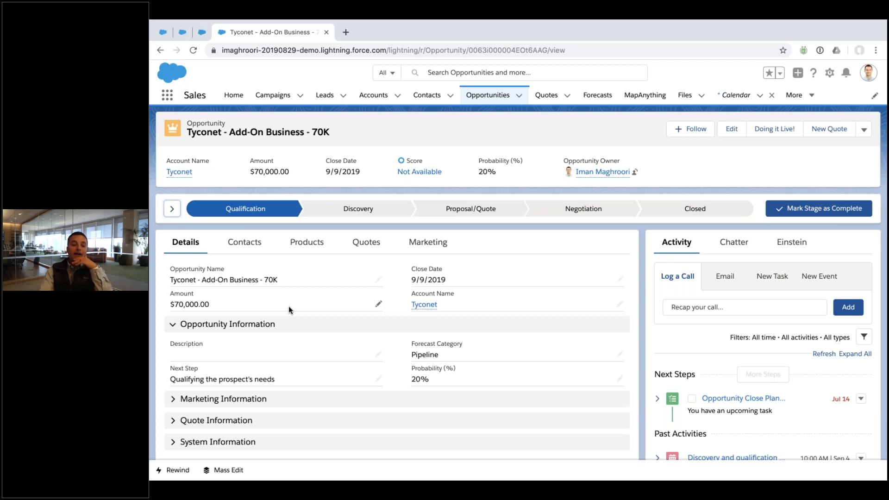
Re-expand the path panel and show the Discovery stage's key fields and guidance
{"action": "left_click", "coordinate": [173, 211]}
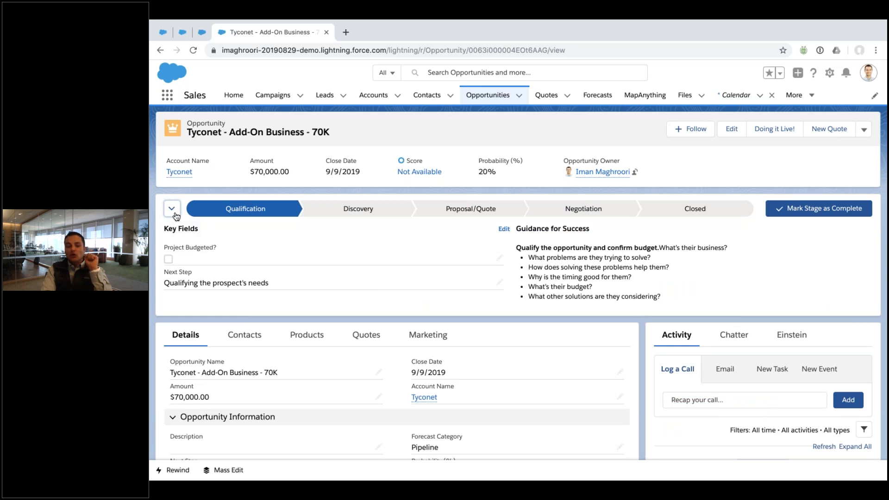
{"action": "left_click", "coordinate": [172, 210]}
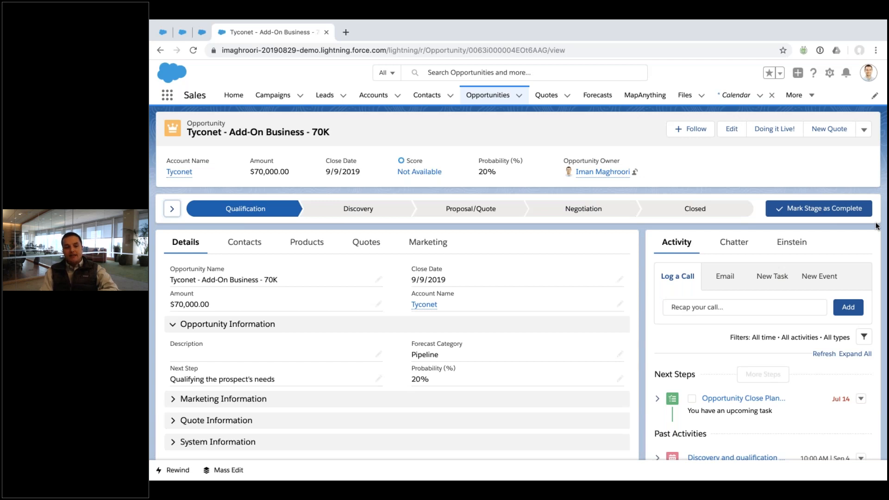
{"action": "left_click", "coordinate": [177, 209]}
{"action": "left_click", "coordinate": [362, 207]}
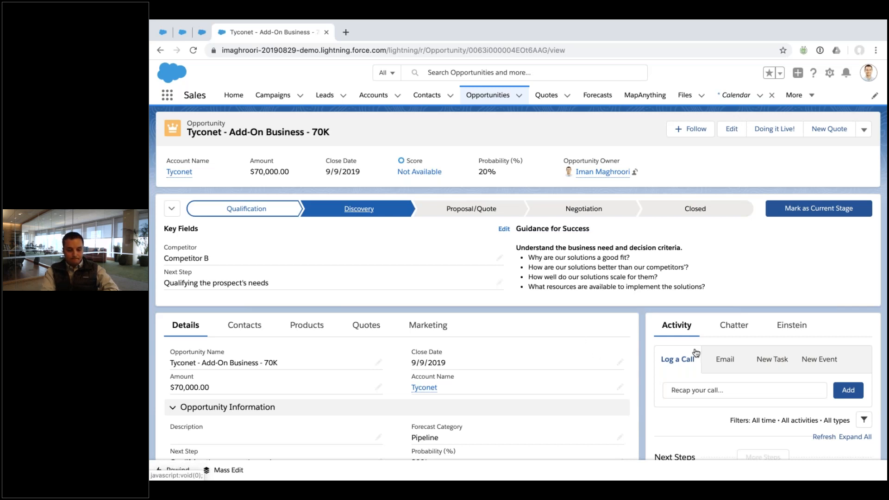
Preview the New Task and Log a Call activity forms, then remove the leftover Calendar nav item
{"action": "scroll", "coordinate": [517, 283], "scroll_direction": "down", "scroll_amount": 5}
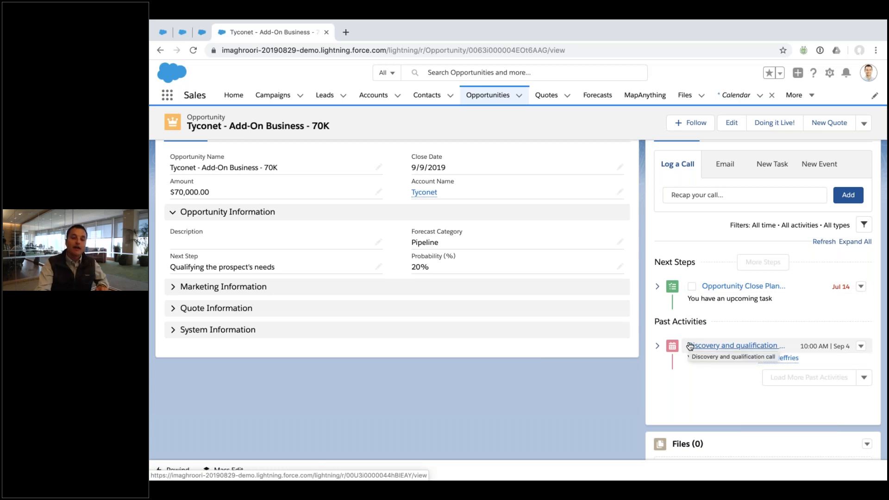
{"action": "left_click", "coordinate": [772, 164]}
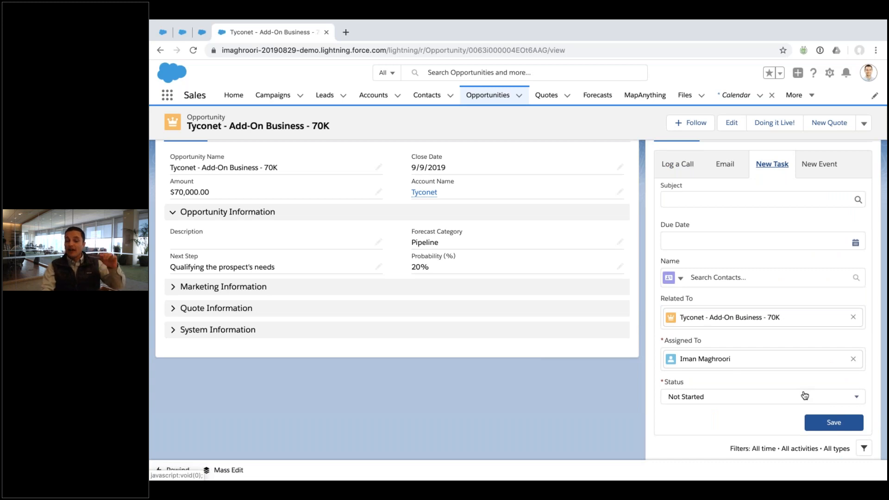
{"action": "left_click", "coordinate": [676, 163]}
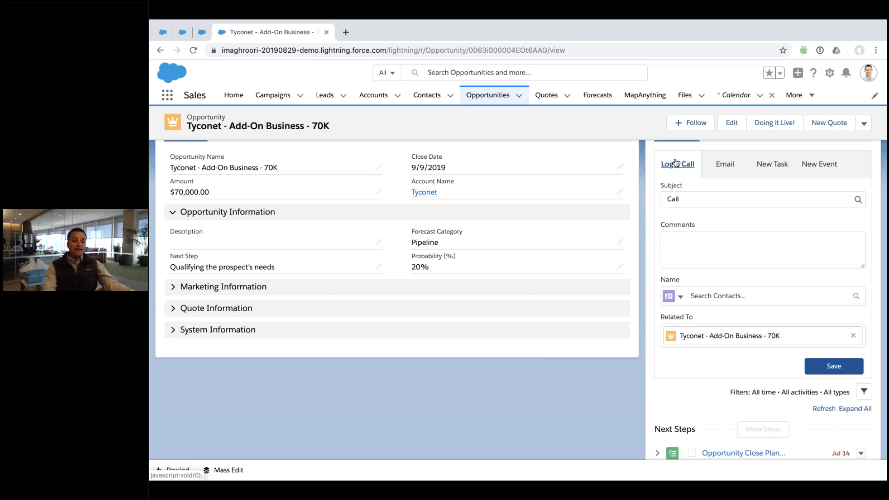
{"action": "scroll", "coordinate": [657, 199], "scroll_direction": "down", "scroll_amount": 4}
{"action": "scroll", "coordinate": [657, 198], "scroll_direction": "down", "scroll_amount": 1}
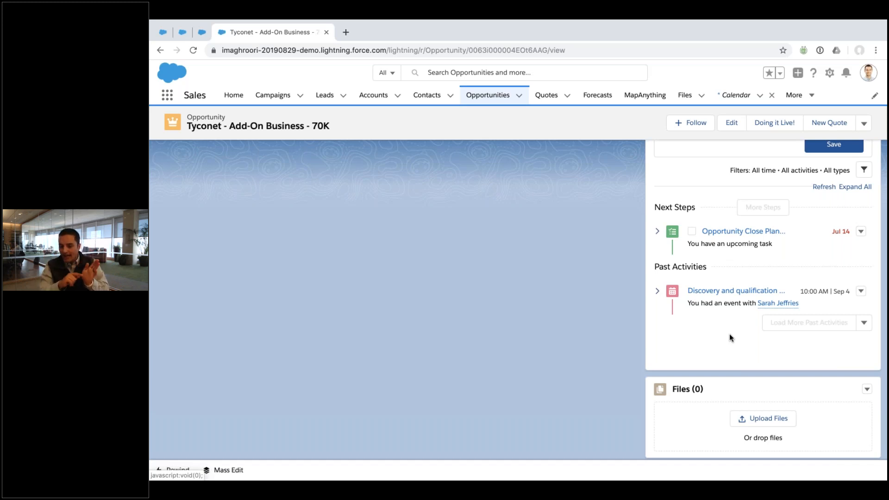
{"action": "left_click", "coordinate": [771, 94]}
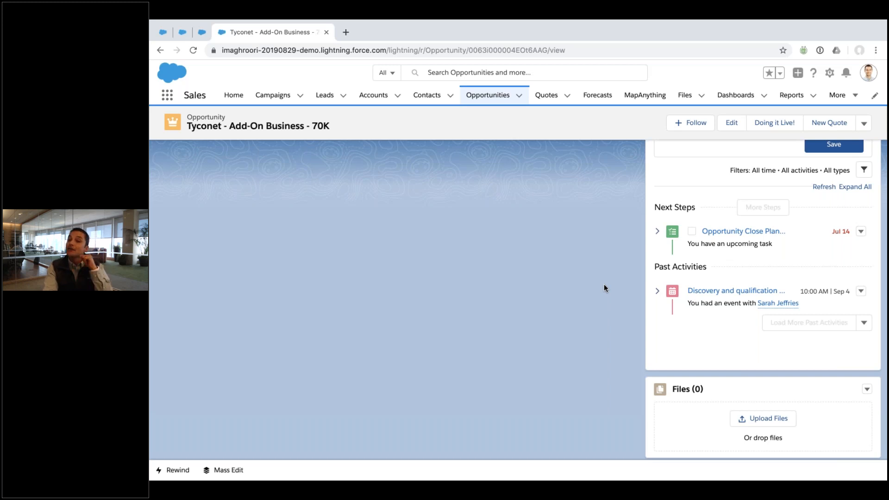
Check the Accounts list views, then switch to the second demo user's Chrome profile and log in
{"action": "left_click", "coordinate": [372, 97]}
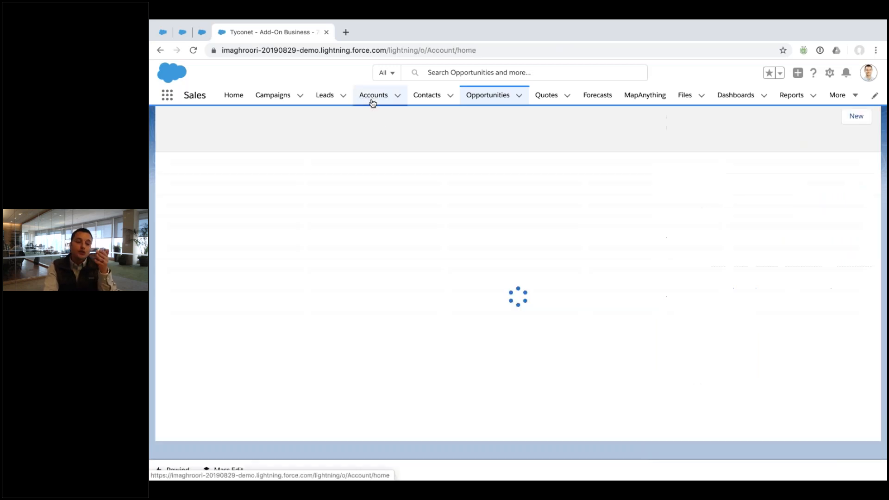
{"action": "left_click", "coordinate": [267, 133]}
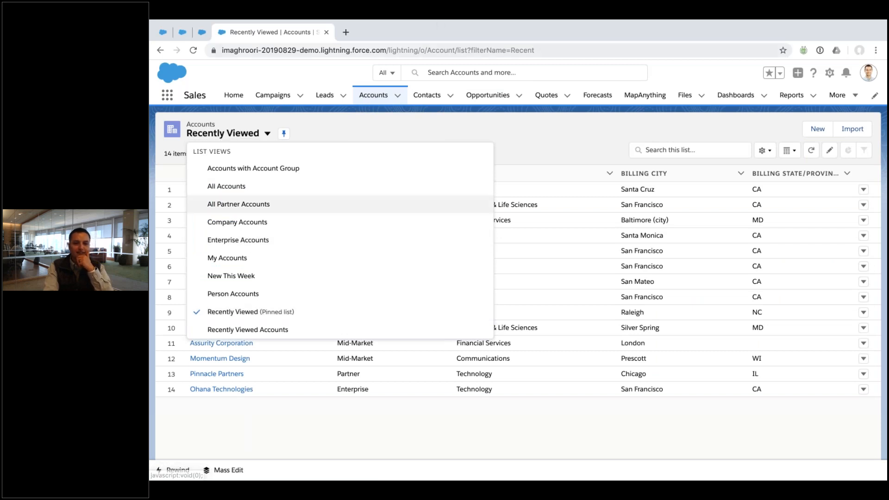
{"action": "left_click", "coordinate": [366, 50]}
{"action": "left_click", "coordinate": [369, 24]}
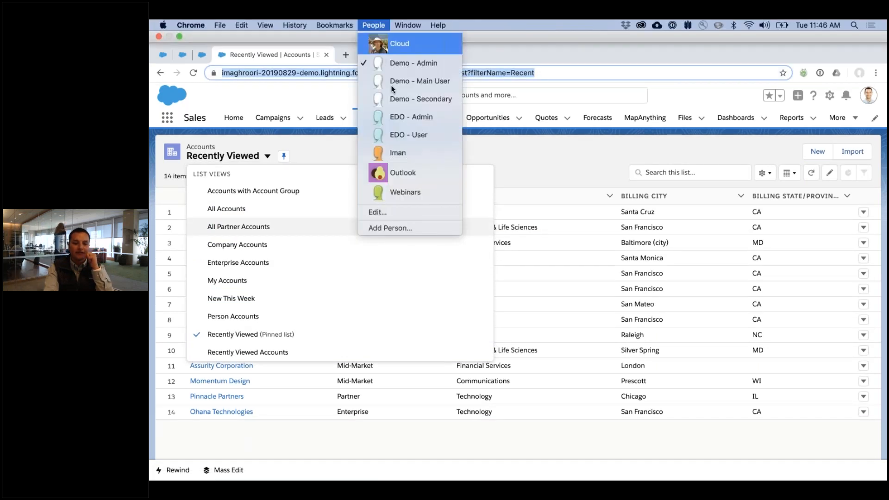
{"action": "left_click", "coordinate": [405, 134]}
{"action": "left_click", "coordinate": [402, 282]}
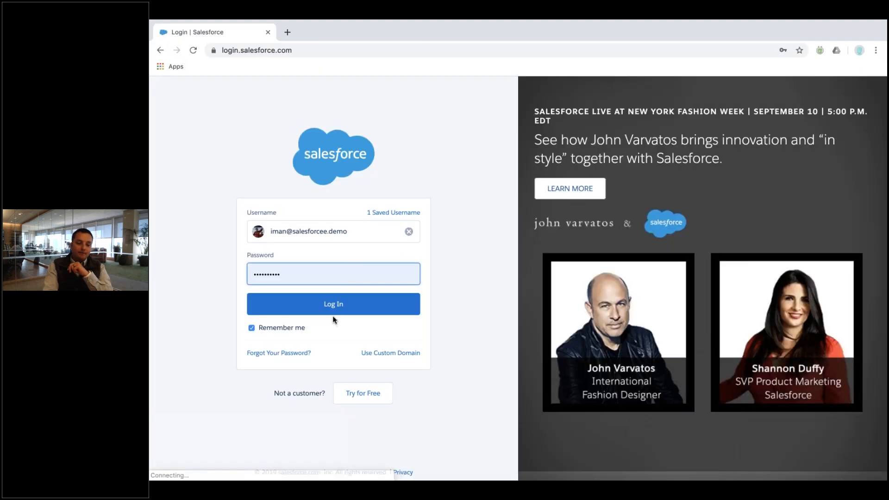
{"action": "left_click", "coordinate": [334, 311]}
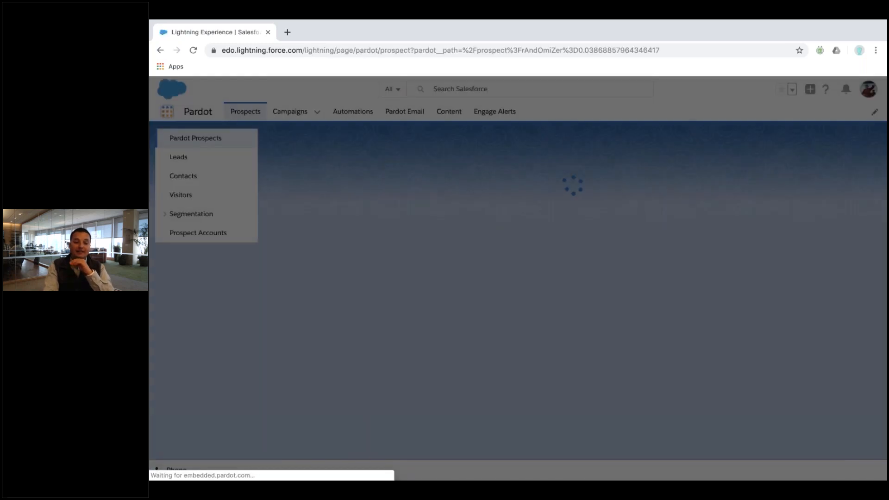
Switch to the Sales app from the App Launcher
{"action": "left_click", "coordinate": [167, 111]}
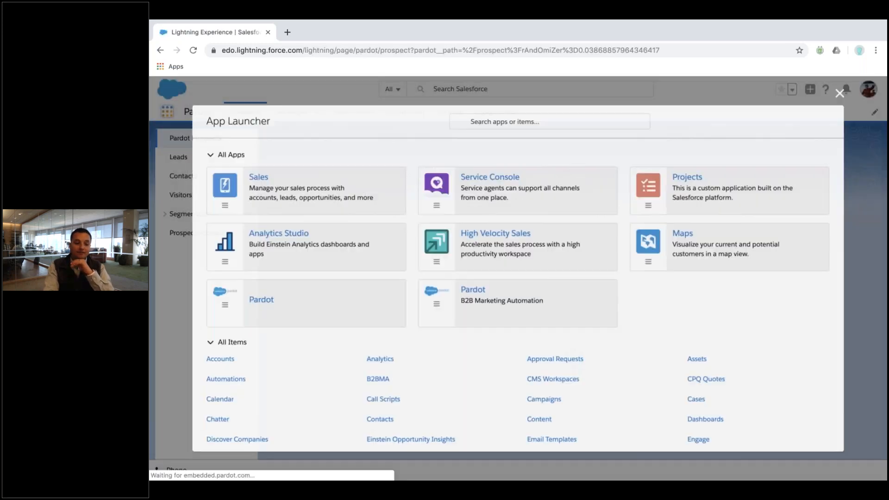
{"action": "left_click", "coordinate": [167, 111]}
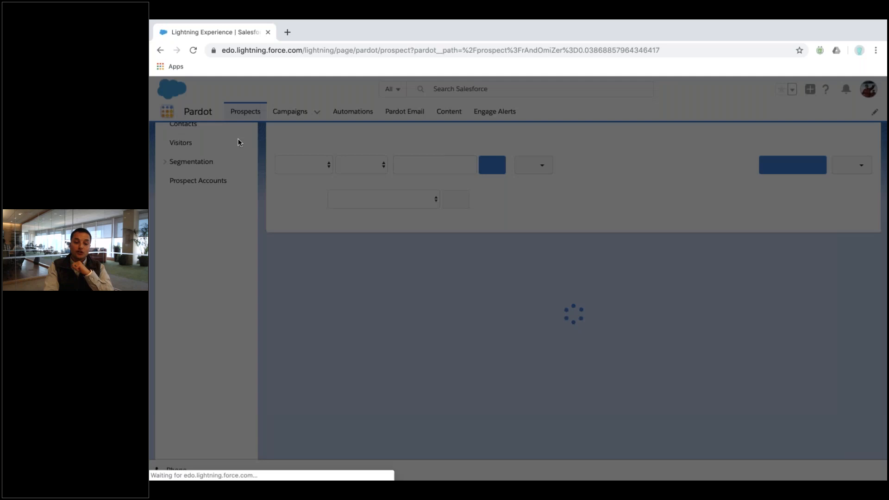
{"action": "left_click", "coordinate": [256, 179]}
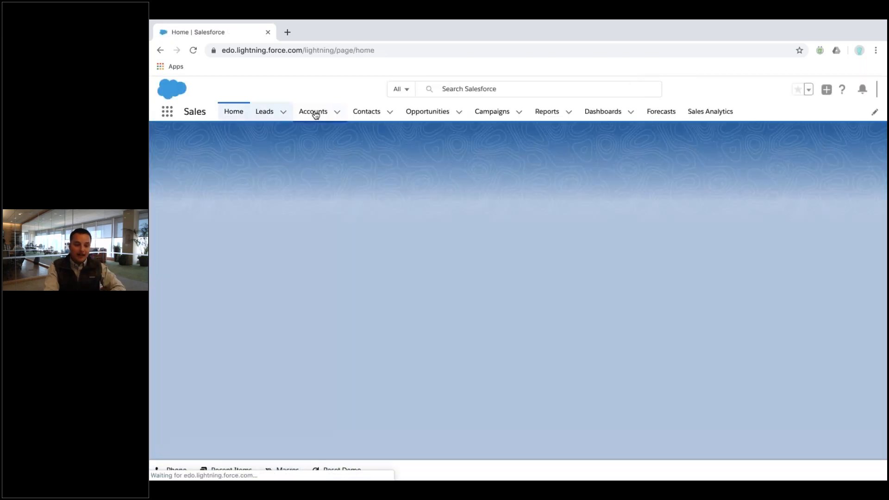
Show the My Accounts list view, then open the Sales Analytics dashboard
{"action": "left_click", "coordinate": [313, 113]}
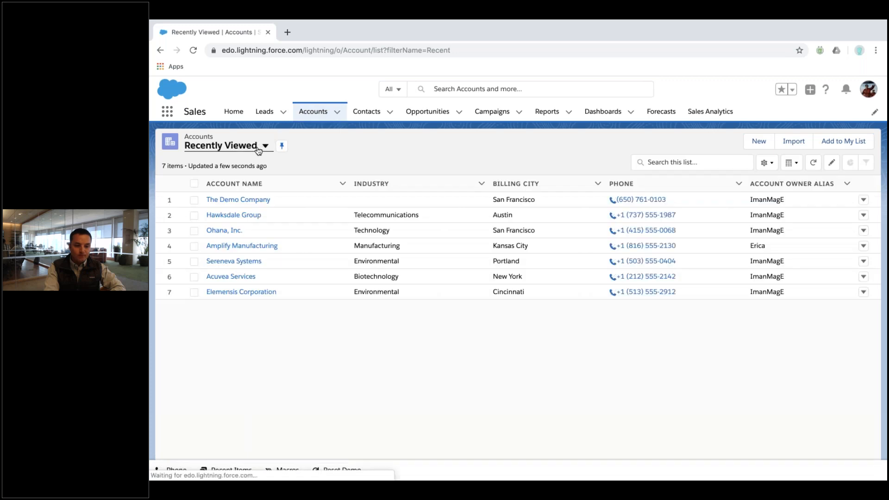
{"action": "left_click", "coordinate": [264, 146]}
{"action": "left_click", "coordinate": [251, 185]}
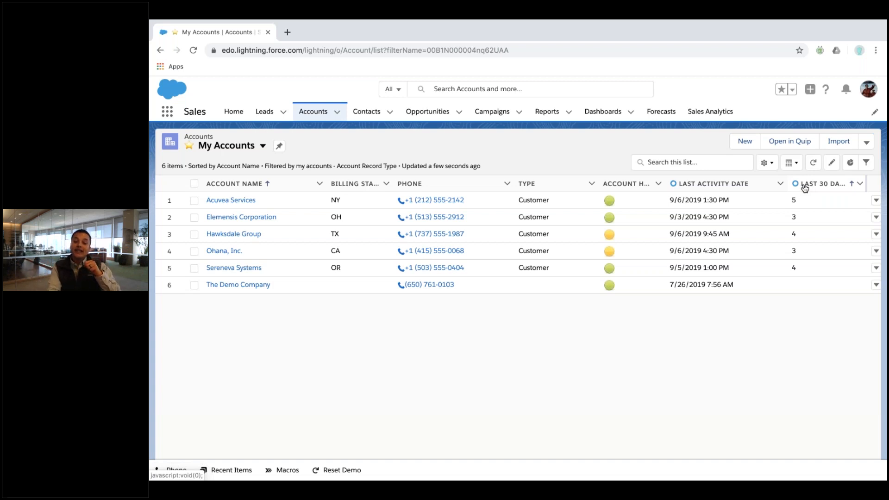
{"action": "left_click", "coordinate": [716, 114]}
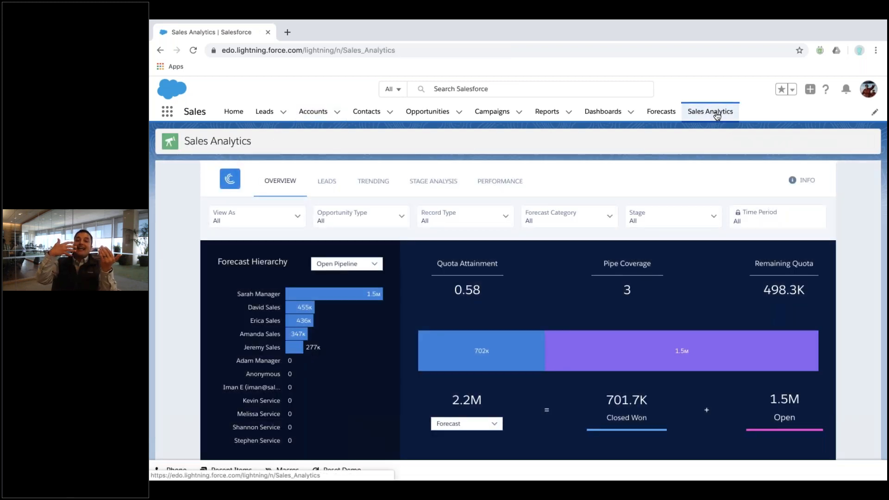
Switch Sales Analytics to Trending and scroll through the pipeline waterfall chart
{"action": "left_click", "coordinate": [365, 188]}
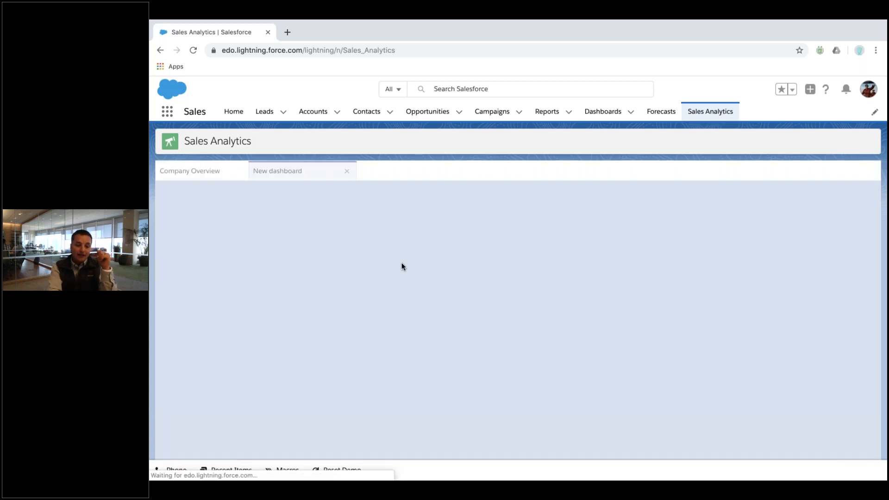
{"action": "scroll", "coordinate": [402, 263], "scroll_direction": "down", "scroll_amount": 3}
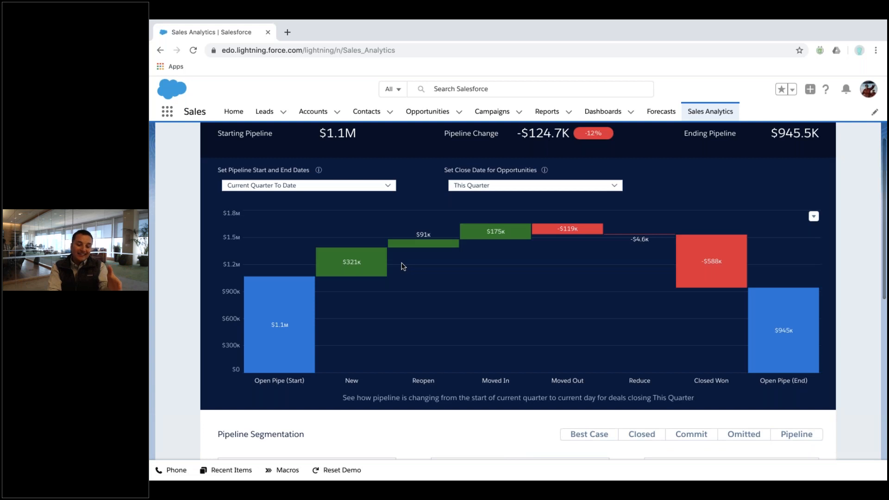
{"action": "scroll", "coordinate": [401, 262], "scroll_direction": "up", "scroll_amount": 4}
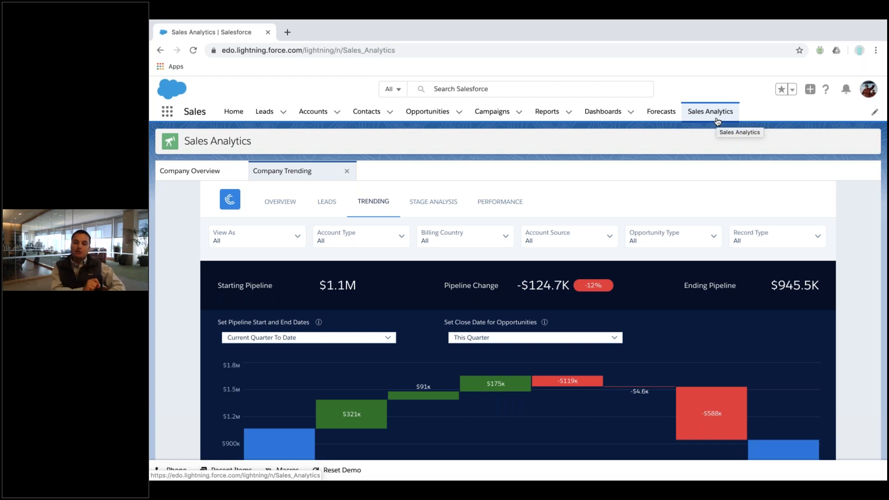
Return to the My Accounts list view and open the Ohana, Inc. account record
{"action": "left_click", "coordinate": [313, 111]}
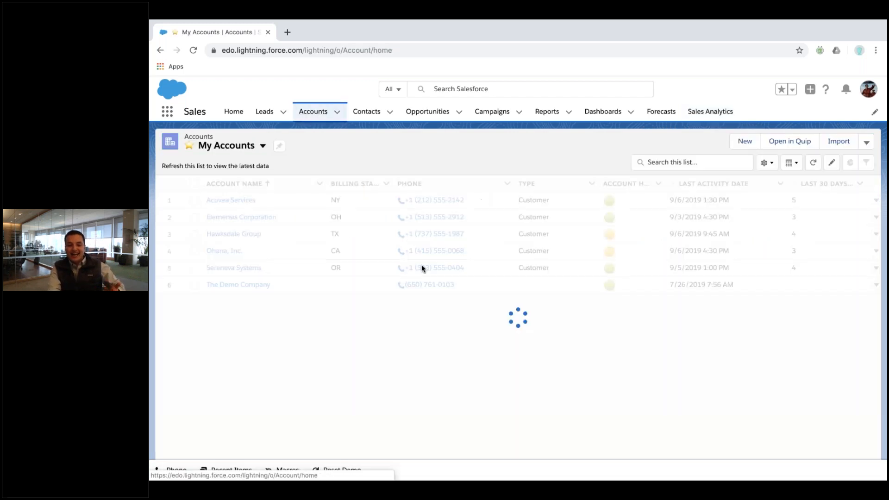
{"action": "left_click", "coordinate": [265, 145]}
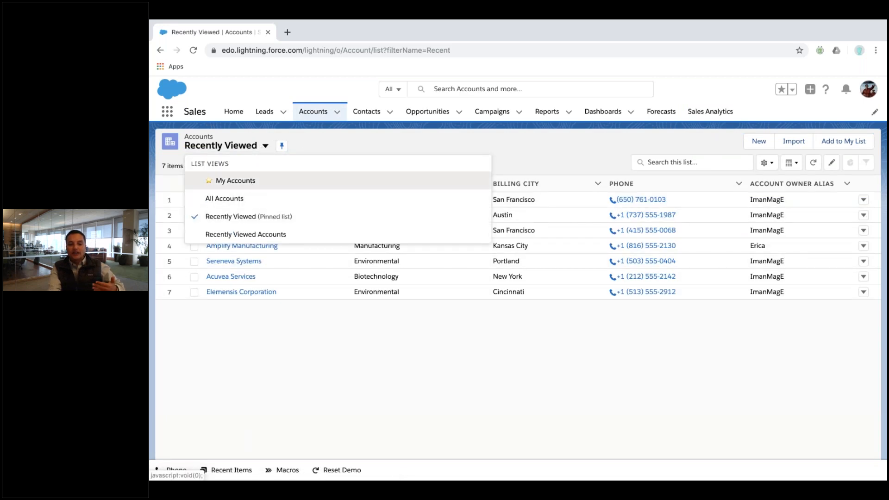
{"action": "left_click", "coordinate": [266, 182]}
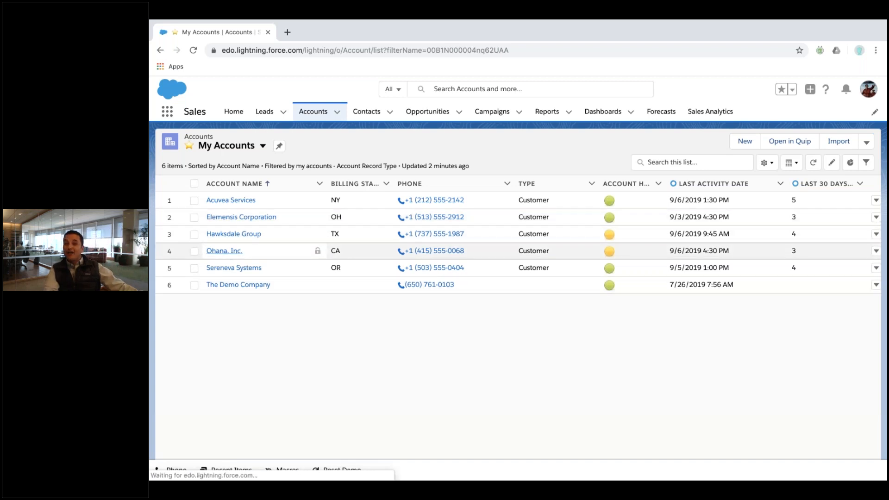
{"action": "left_click", "coordinate": [227, 251]}
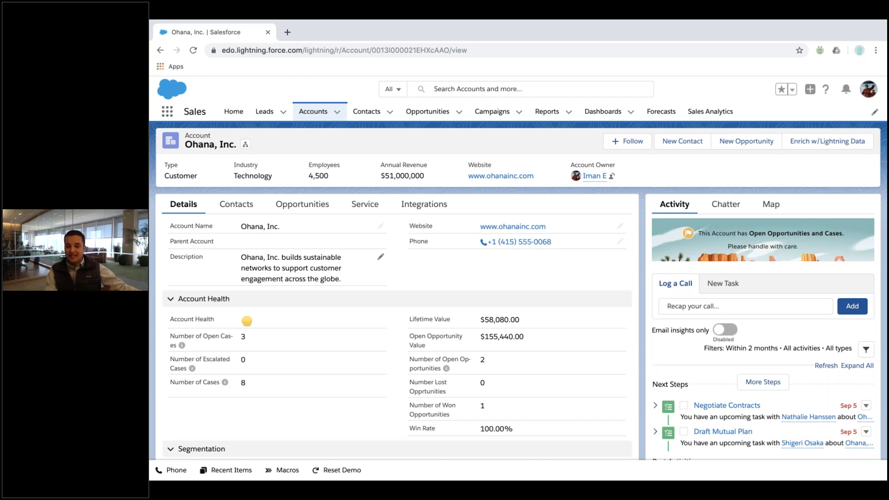
Go from the Ohana, Inc. account to the Opportunities tab
{"action": "left_click", "coordinate": [418, 112]}
Open The Demo Company opportunity and expand its path's Key Fields and guidance panel
{"action": "left_click", "coordinate": [228, 200]}
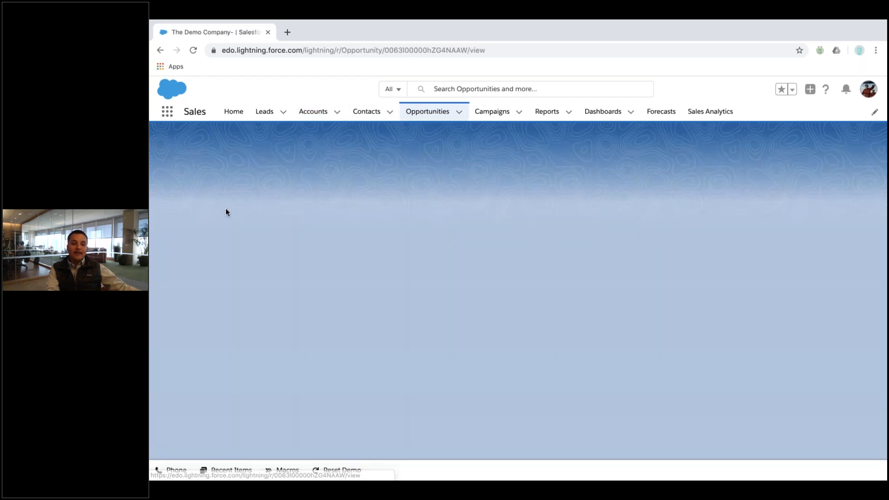
{"action": "left_click", "coordinate": [170, 209]}
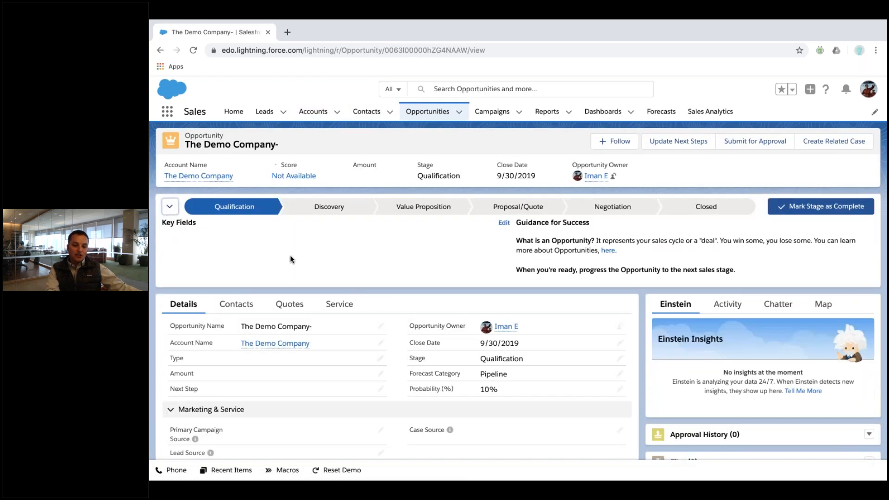
{"action": "scroll", "coordinate": [394, 305], "scroll_direction": "down", "scroll_amount": 1}
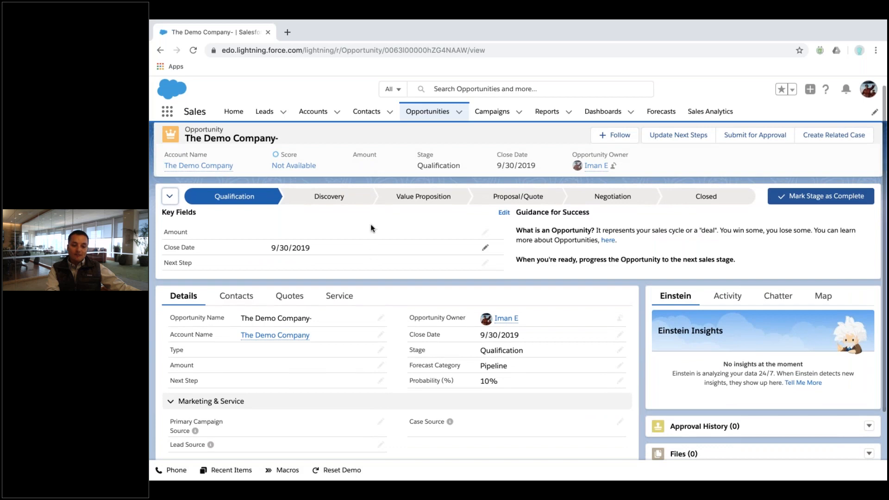
{"action": "scroll", "coordinate": [375, 299], "scroll_direction": "down", "scroll_amount": 2}
{"action": "scroll", "coordinate": [425, 297], "scroll_direction": "up", "scroll_amount": 2}
Open Update Next Steps, cancel it without saving, and go to the Accounts list
{"action": "left_click", "coordinate": [688, 146]}
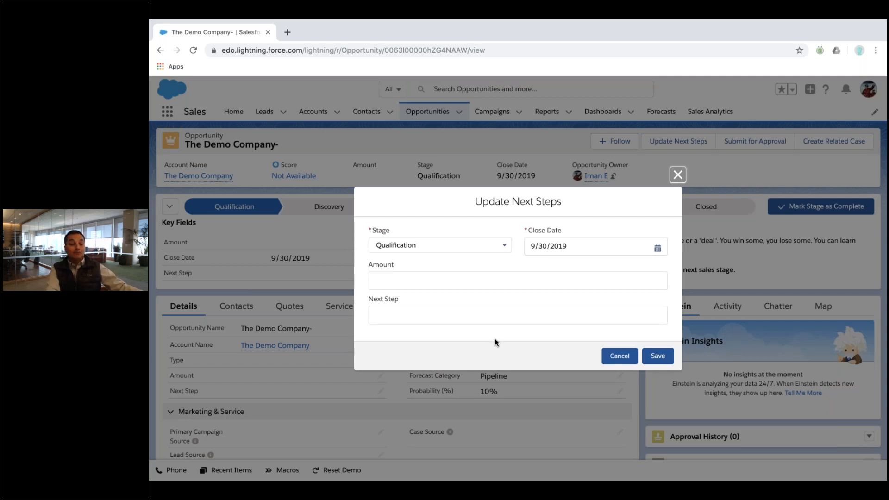
{"action": "left_click", "coordinate": [634, 355]}
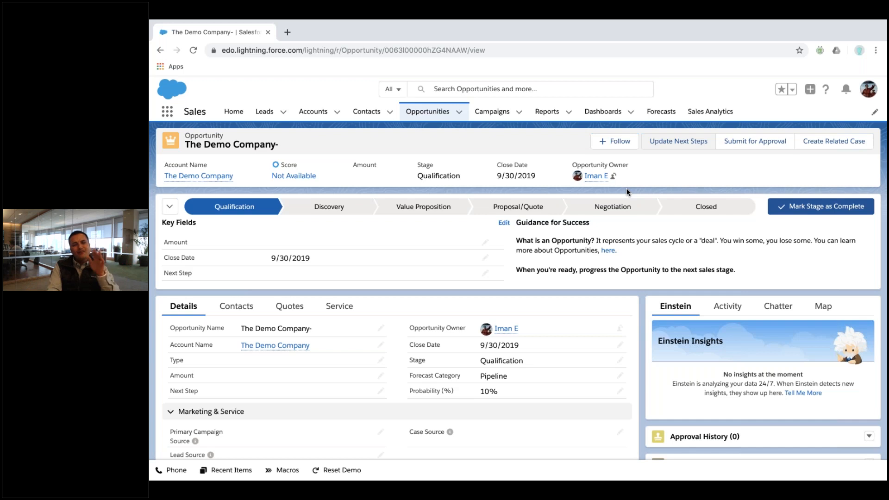
{"action": "left_click", "coordinate": [326, 113]}
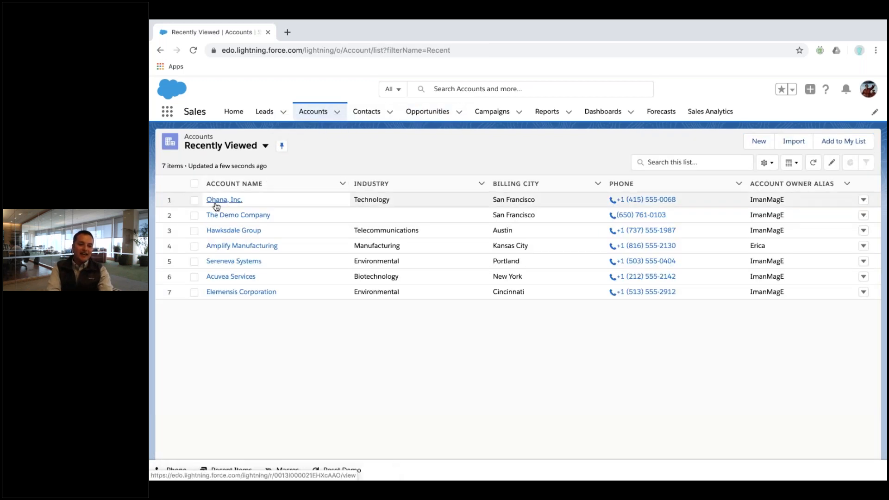
Open Ohana, Inc., switch desktops, and open the Account object via Setup > Edit Object
{"action": "left_click", "coordinate": [215, 199]}
{"action": "key", "text": "ctrl+Up"}
{"action": "left_click", "coordinate": [558, 62]}
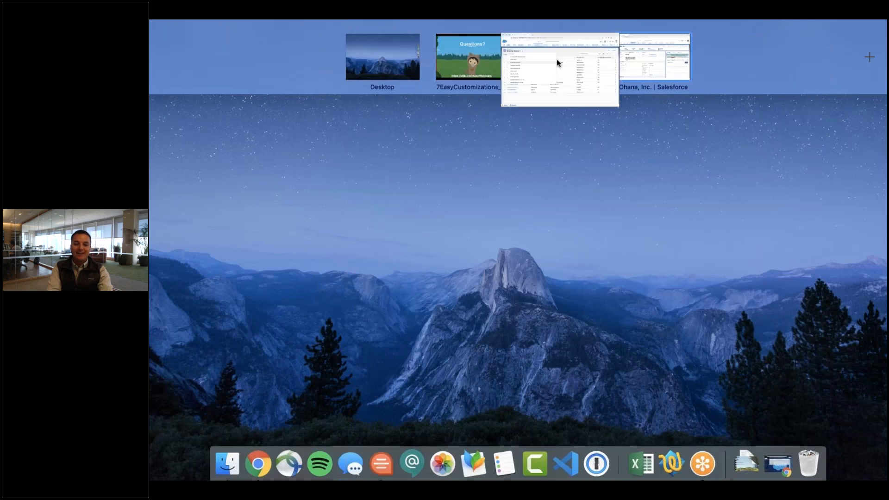
{"action": "left_click", "coordinate": [827, 76]}
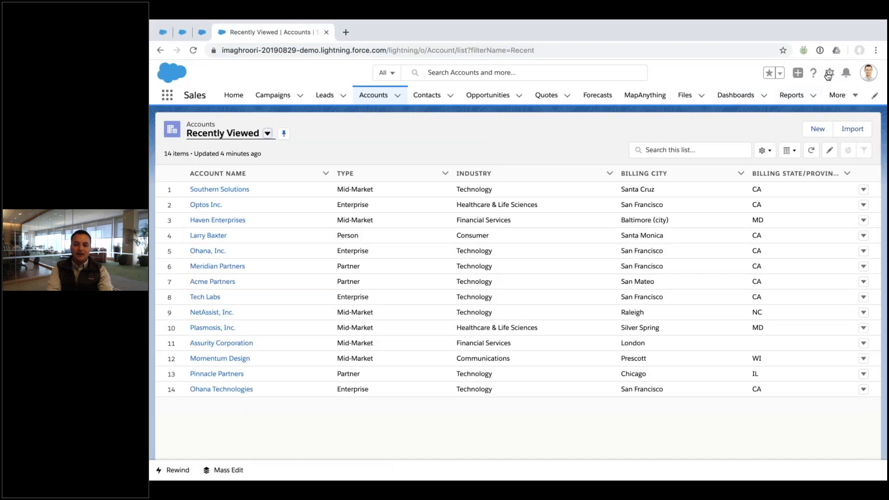
{"action": "left_click", "coordinate": [828, 75]}
{"action": "left_click", "coordinate": [762, 203]}
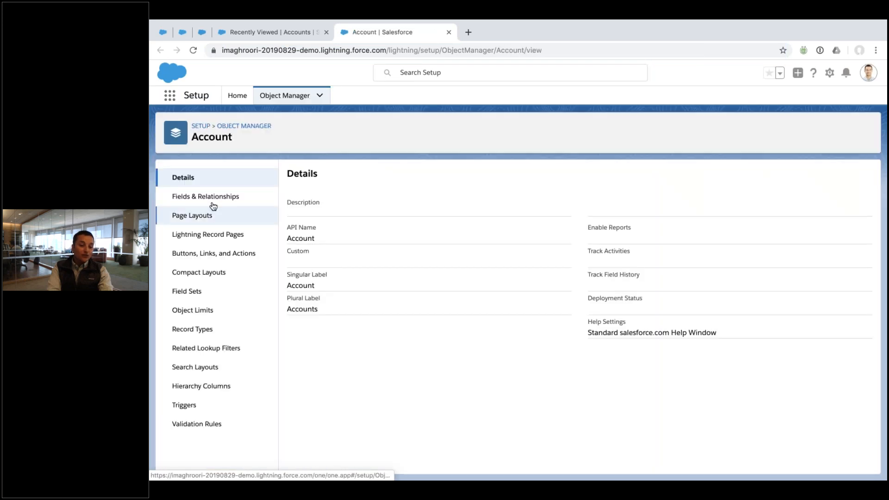
In Fields & Relationships, start a new custom field and choose the Text Area type
{"action": "left_click", "coordinate": [213, 206]}
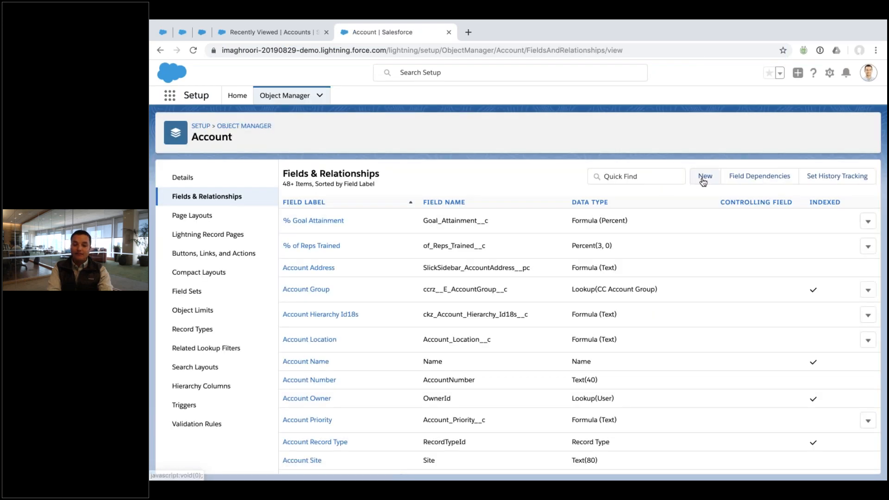
{"action": "left_click", "coordinate": [700, 177]}
{"action": "scroll", "coordinate": [416, 271], "scroll_direction": "down", "scroll_amount": 3}
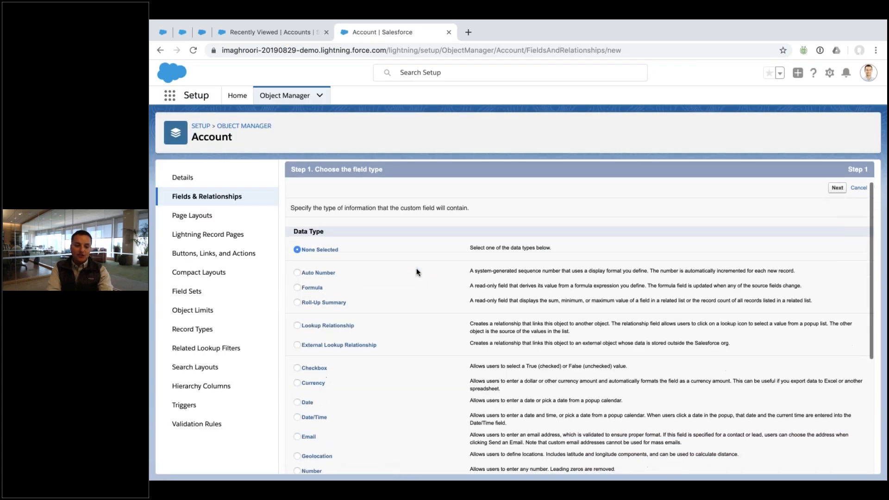
{"action": "scroll", "coordinate": [416, 269], "scroll_direction": "down", "scroll_amount": 3}
{"action": "scroll", "coordinate": [417, 269], "scroll_direction": "up", "scroll_amount": 3}
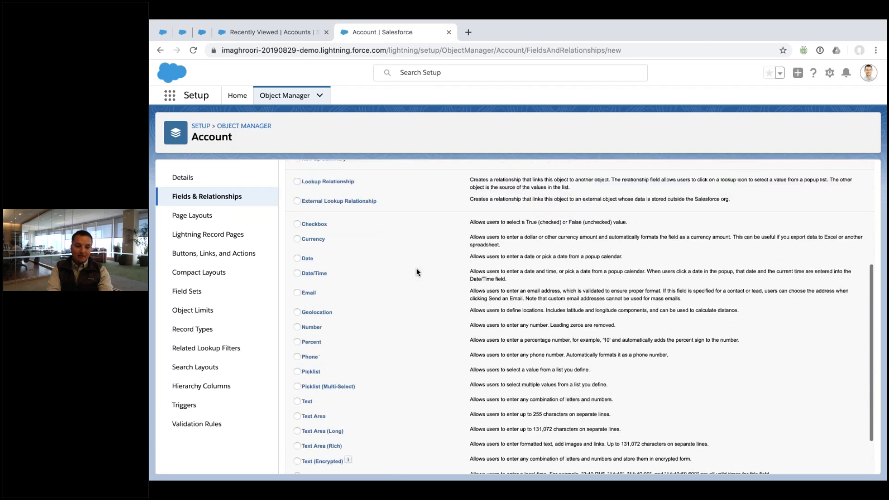
{"action": "scroll", "coordinate": [415, 269], "scroll_direction": "down", "scroll_amount": 3}
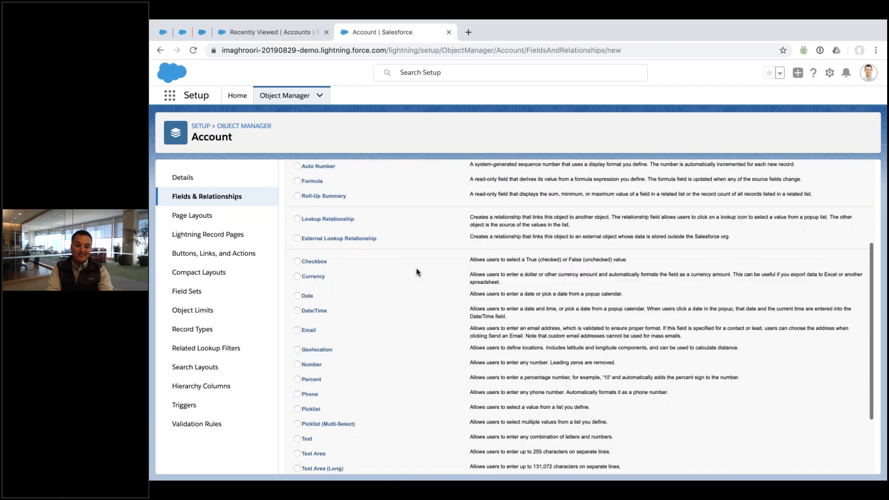
{"action": "scroll", "coordinate": [416, 269], "scroll_direction": "down", "scroll_amount": 1}
{"action": "left_click", "coordinate": [319, 361]}
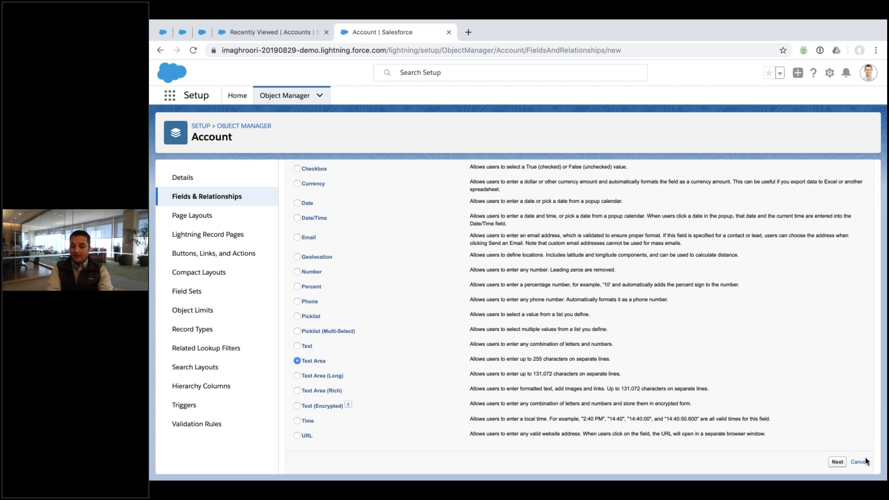
Enter the field label 'Shipping' so the name auto-fills, revise its wording, then return to Accounts
{"action": "left_click", "coordinate": [837, 461]}
{"action": "type", "text": "Shipping"}
{"action": "key", "text": "Tab"}
{"action": "key", "text": "Tab"}
{"action": "key", "text": "Tab"}
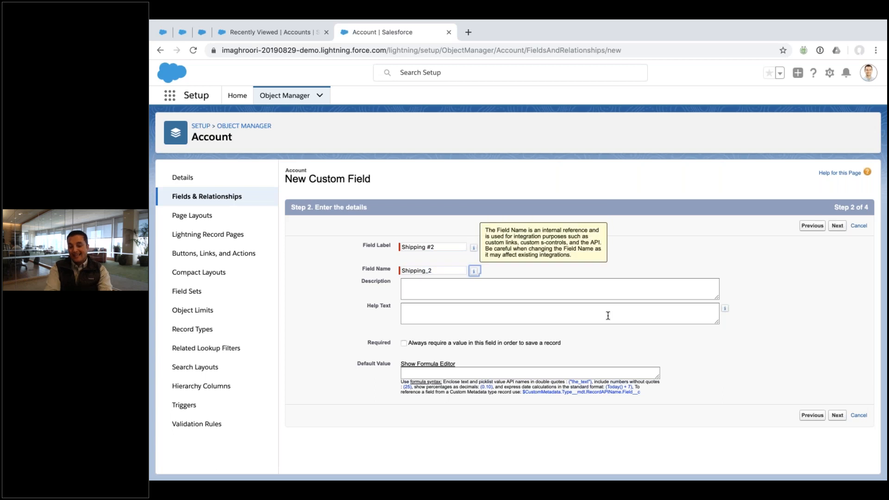
{"action": "left_click", "coordinate": [428, 247]}
{"action": "type", "text": "City"}
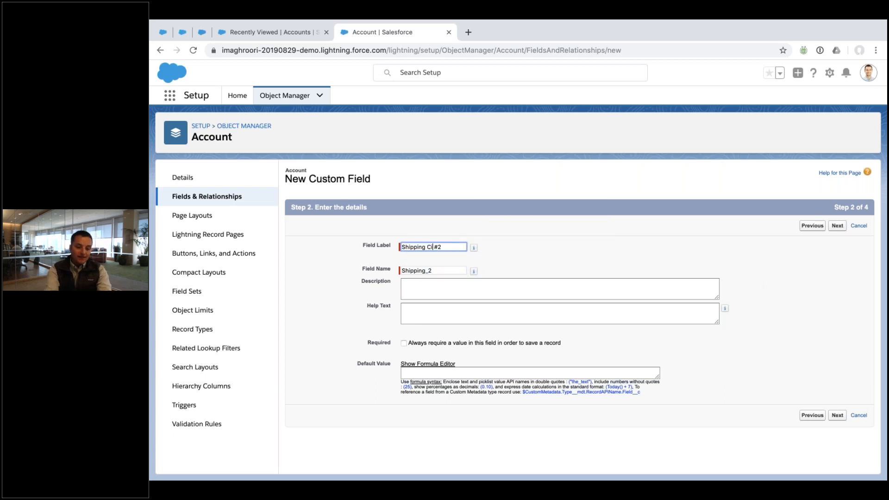
{"action": "double_click", "coordinate": [429, 247]}
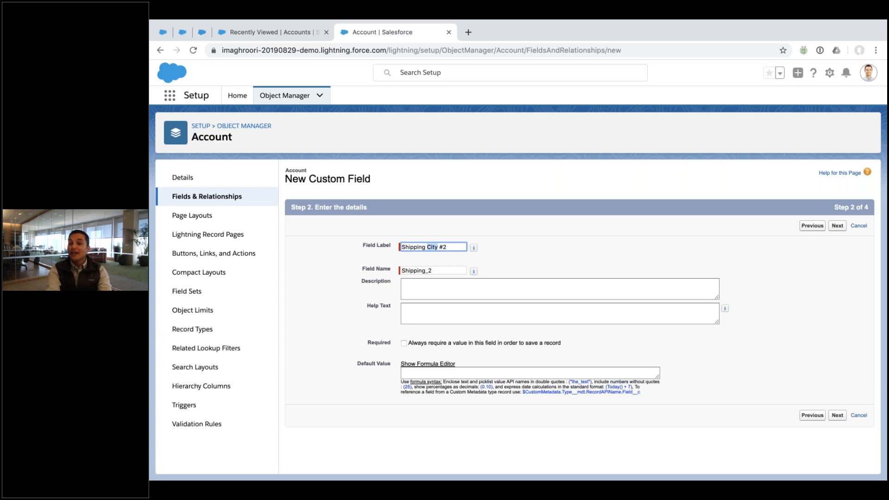
{"action": "type", "text": "State"}
{"action": "double_click", "coordinate": [434, 247]}
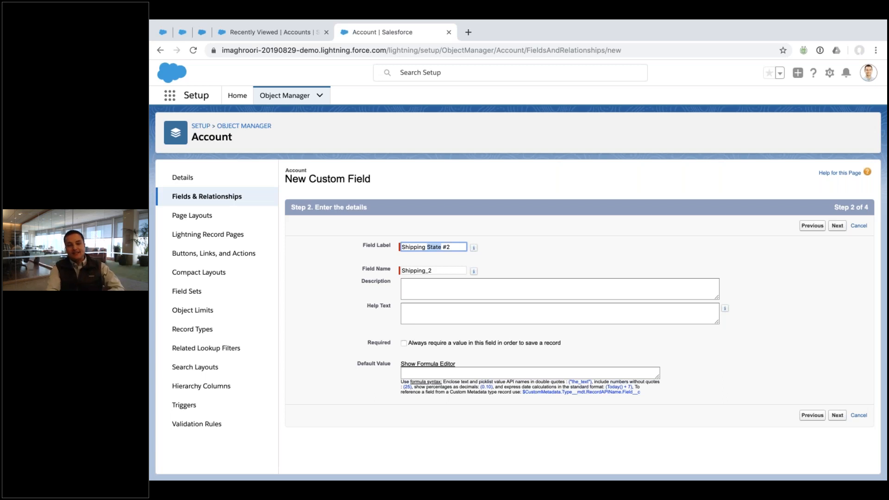
{"action": "left_click", "coordinate": [249, 35]}
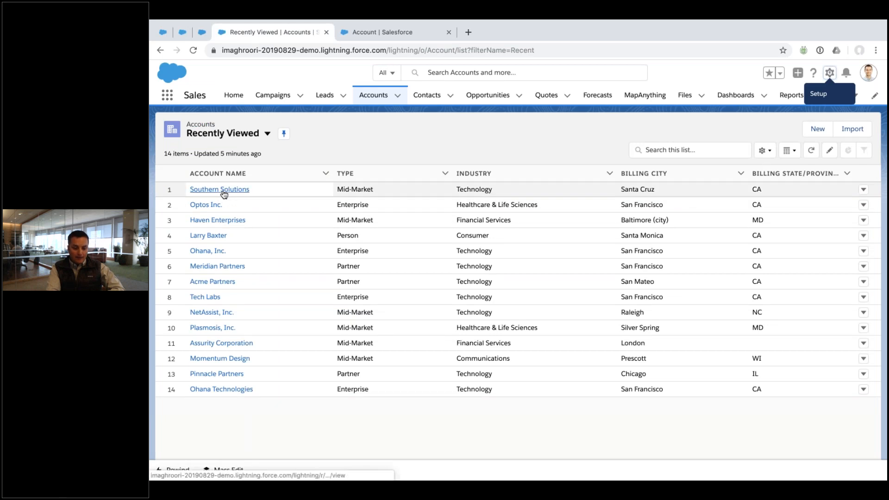
Open the Southern Solutions account and view its billing address on the map
{"action": "left_click", "coordinate": [224, 191]}
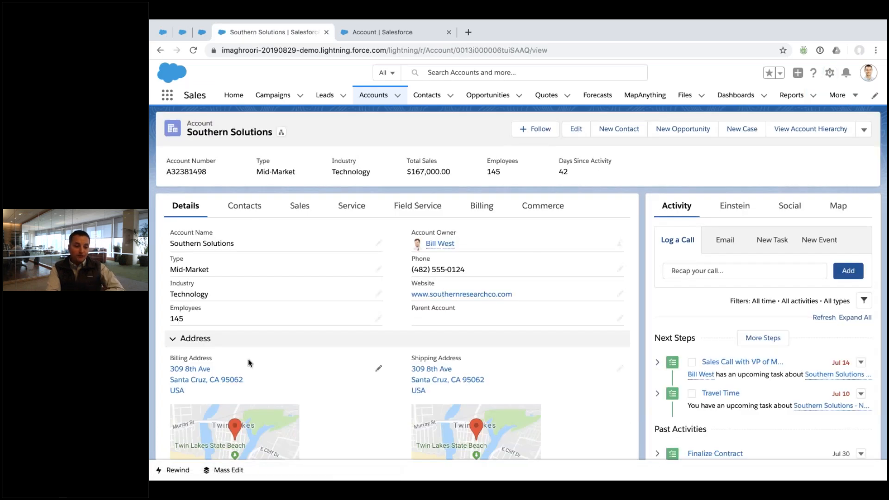
{"action": "left_click", "coordinate": [294, 372]}
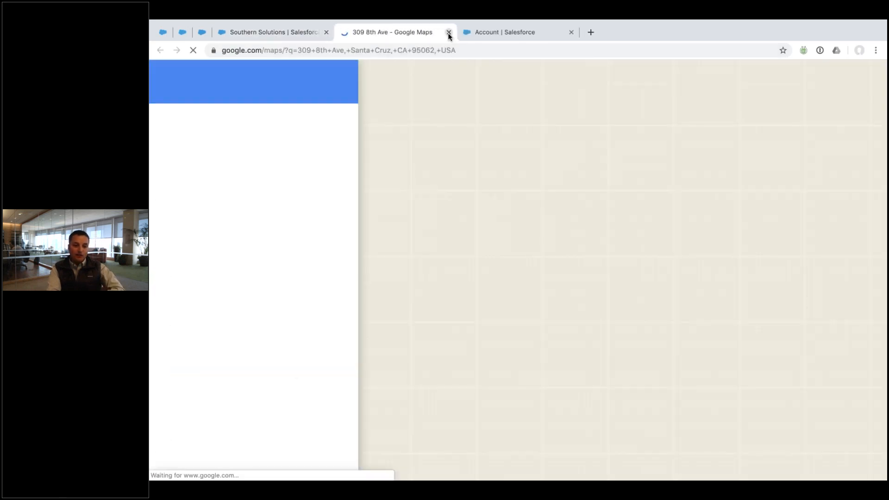
{"action": "left_click", "coordinate": [448, 33]}
Discard an edit of the billing address, then select the trailing label text in the field form
{"action": "left_click", "coordinate": [376, 371]}
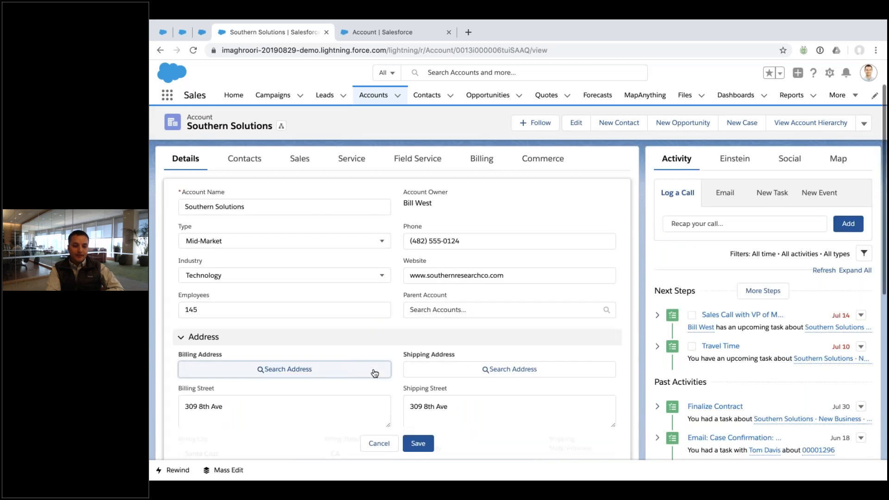
{"action": "scroll", "coordinate": [311, 401], "scroll_direction": "down", "scroll_amount": 2}
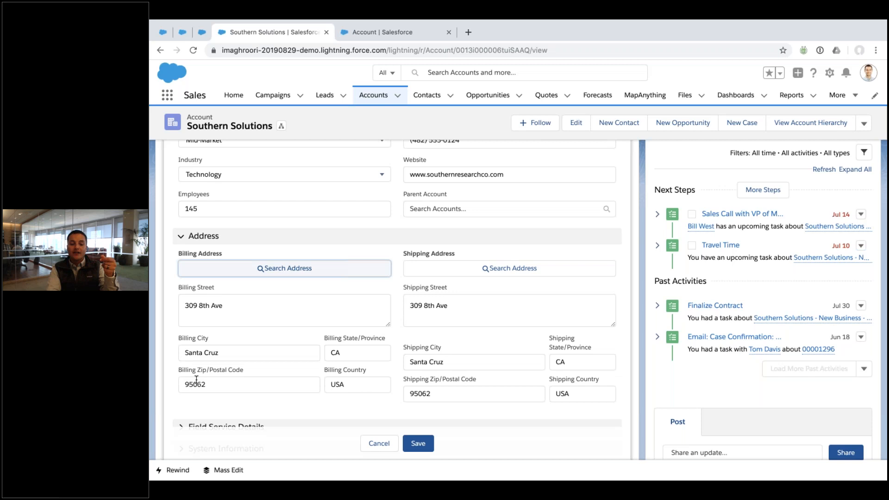
{"action": "left_click", "coordinate": [385, 445]}
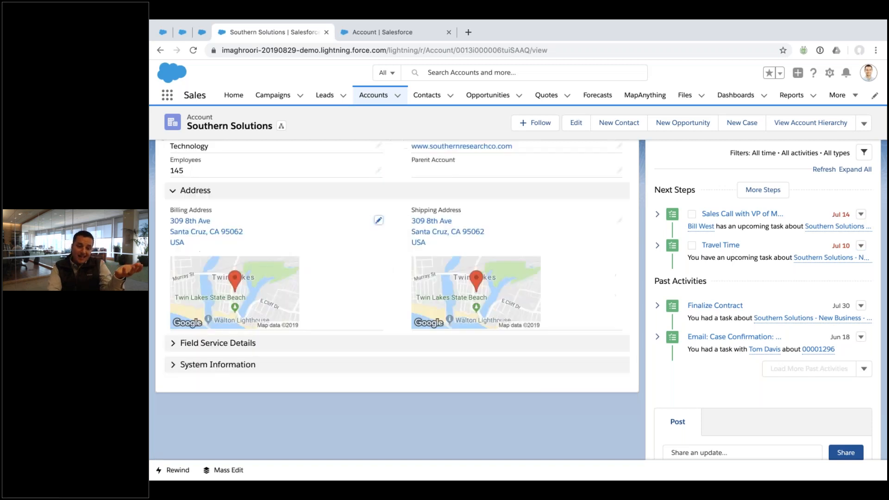
{"action": "left_click", "coordinate": [423, 36]}
{"action": "key", "text": "alt+shift+Right"}
Finish the label as 'Shipping #2', save the field to all layouts, and reload Southern Solutions
{"action": "type", "text": "#2"}
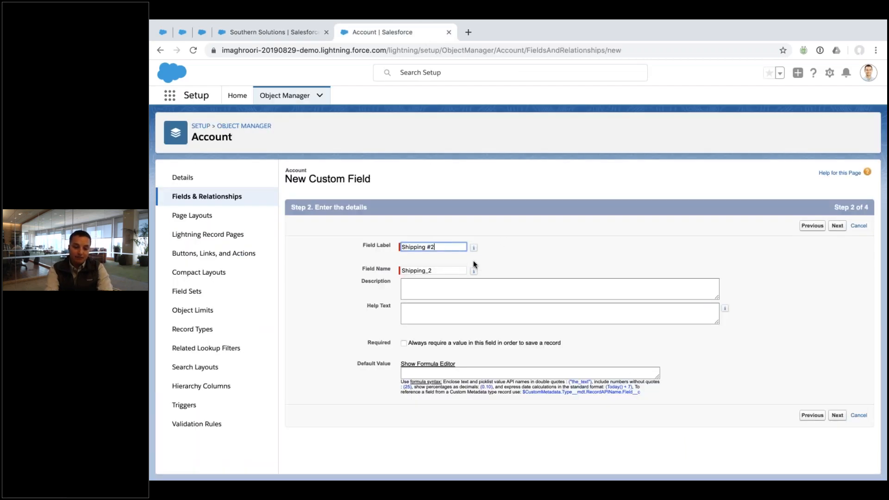
{"action": "left_click", "coordinate": [838, 226]}
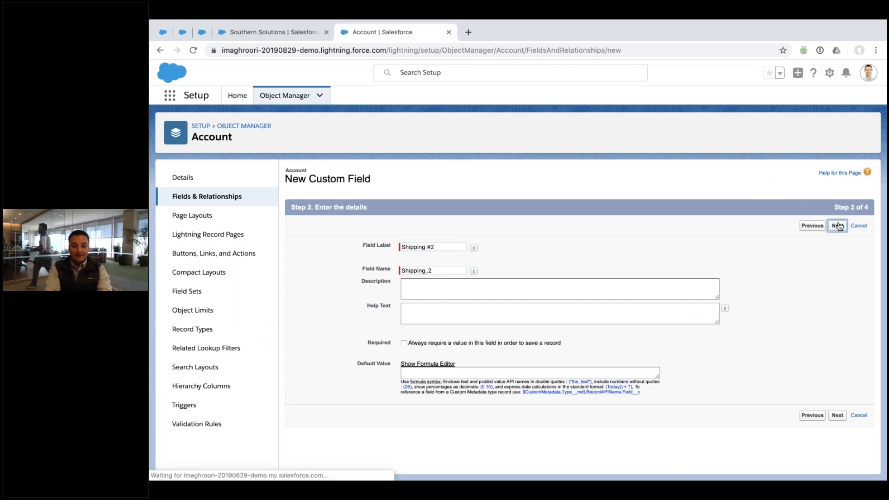
{"action": "left_click", "coordinate": [837, 226]}
{"action": "left_click", "coordinate": [838, 226]}
{"action": "left_click", "coordinate": [276, 35]}
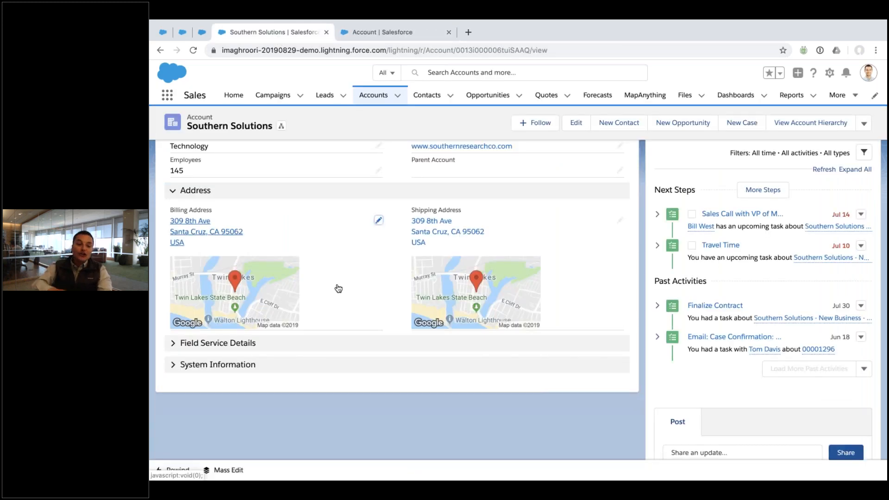
{"action": "key", "text": "super+r"}
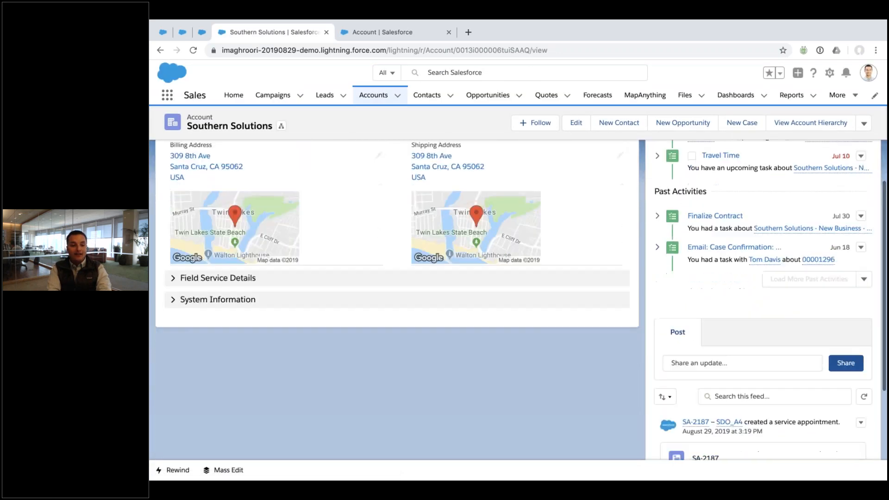
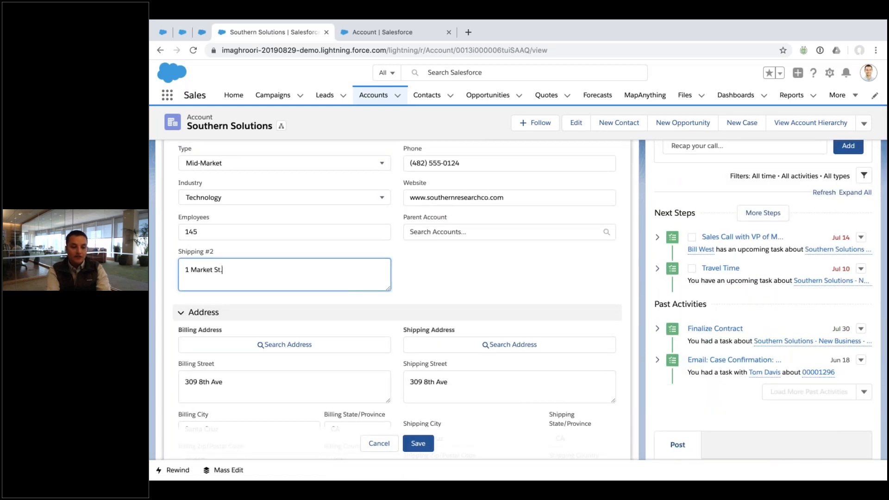
Enter a street address in the Shipping #2 field, then show the account's related Contacts
{"action": "left_click", "coordinate": [283, 330]}
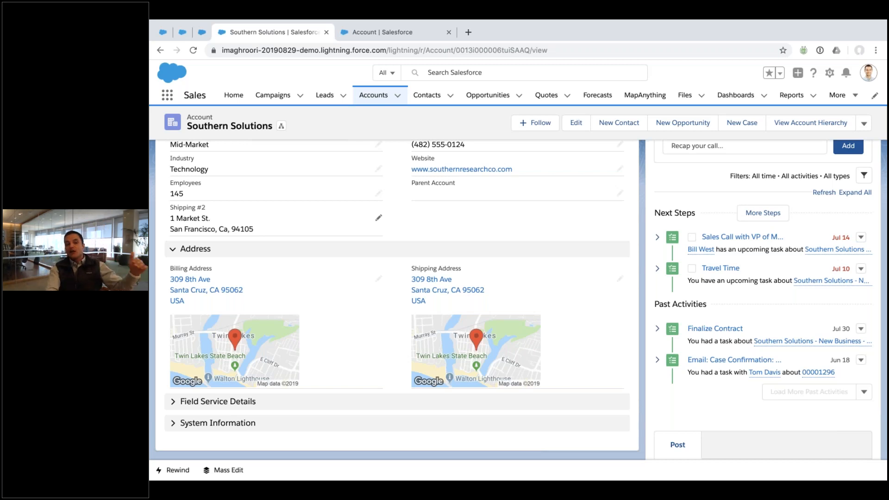
{"action": "scroll", "coordinate": [259, 212], "scroll_direction": "up", "scroll_amount": 5}
{"action": "left_click", "coordinate": [258, 212]}
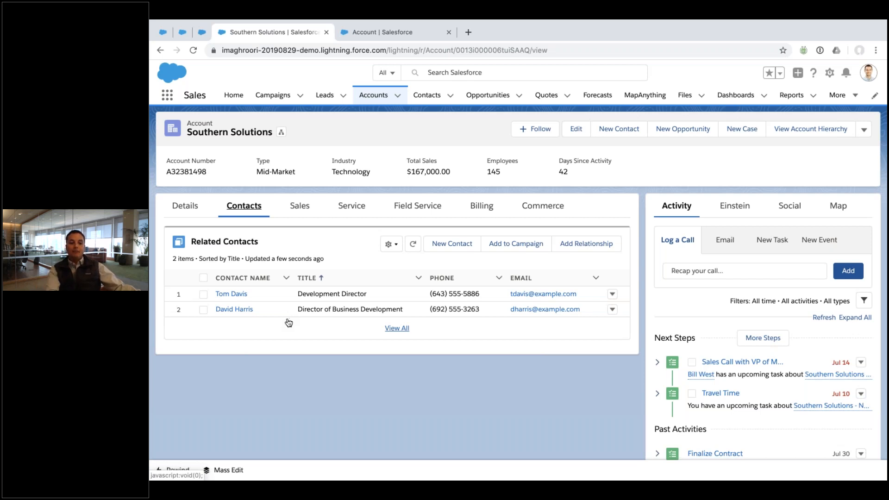
{"action": "left_click", "coordinate": [185, 207]}
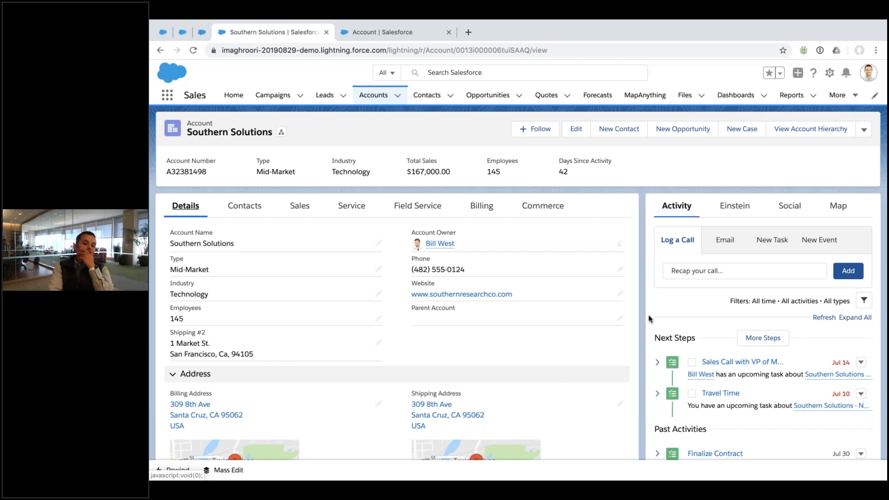
{"action": "scroll", "coordinate": [649, 318], "scroll_direction": "down", "scroll_amount": 15}
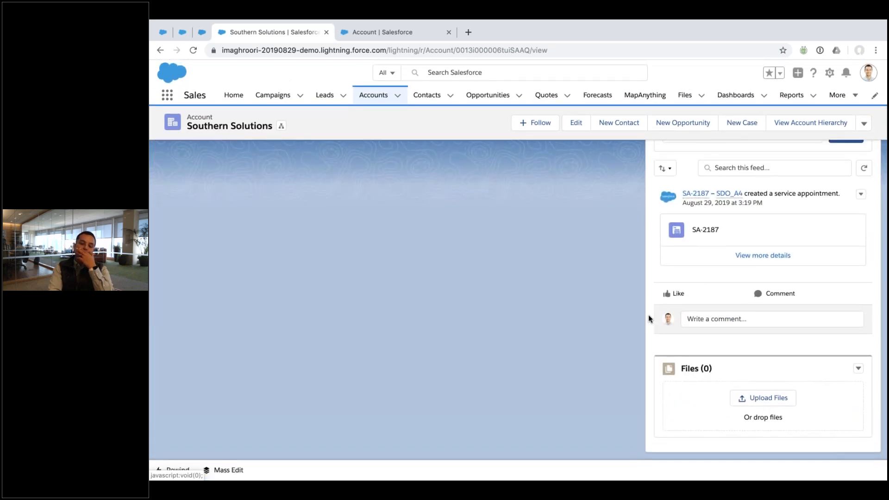
{"action": "scroll", "coordinate": [648, 315], "scroll_direction": "up", "scroll_amount": 15}
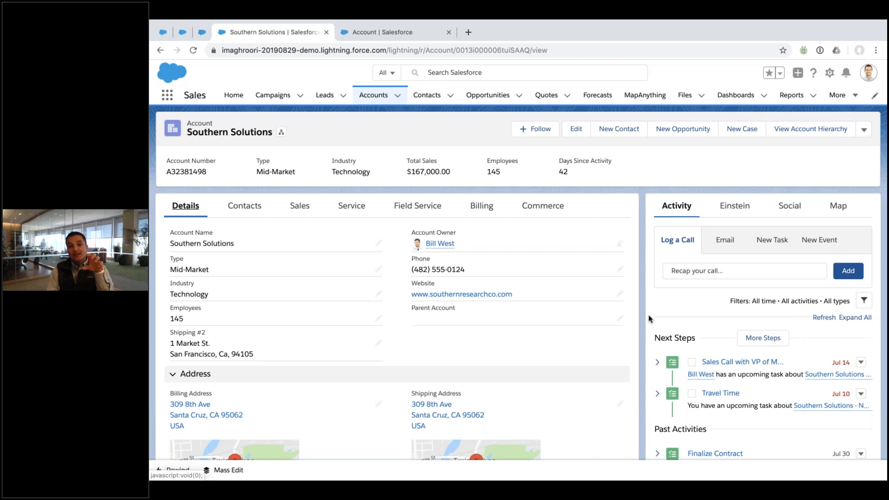
{"action": "scroll", "coordinate": [649, 318], "scroll_direction": "down", "scroll_amount": 10}
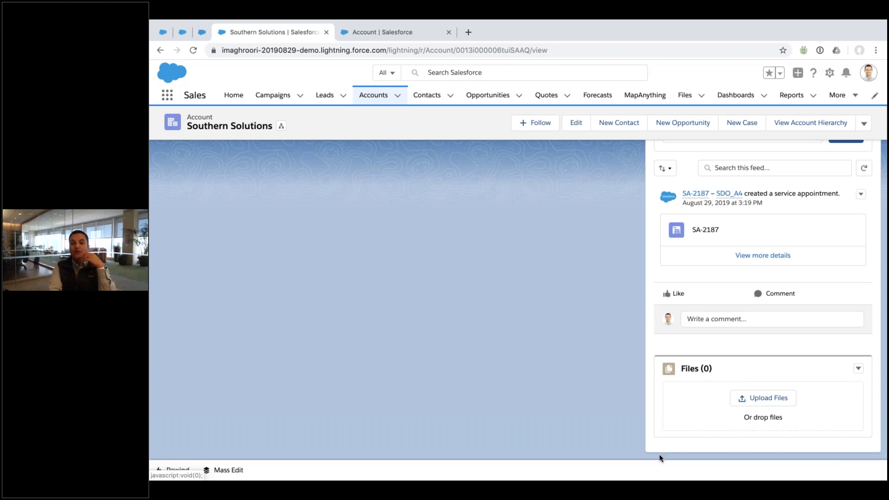
{"action": "scroll", "coordinate": [268, 401], "scroll_direction": "up", "scroll_amount": 10}
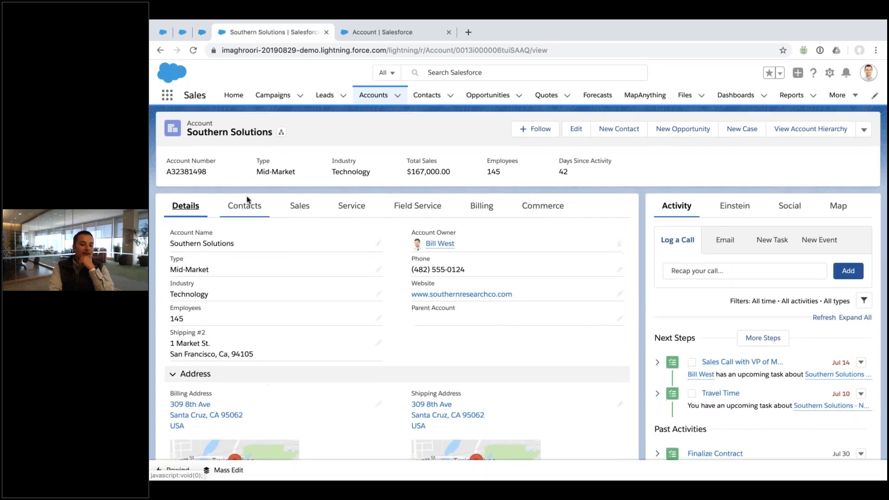
{"action": "left_click", "coordinate": [244, 206]}
Open the Development Director contact, browse its Marketing and Service tabs, then choose Edit Page
{"action": "left_click", "coordinate": [231, 293]}
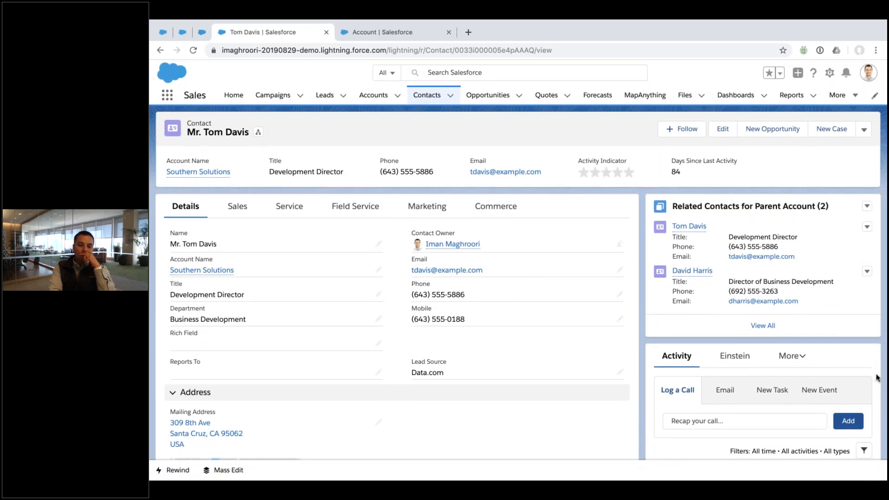
{"action": "left_click", "coordinate": [797, 365]}
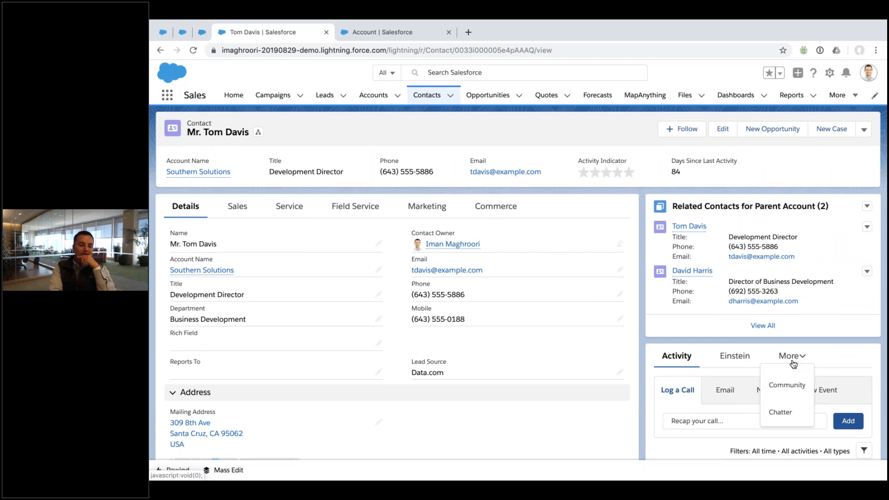
{"action": "scroll", "coordinate": [640, 330], "scroll_direction": "up", "scroll_amount": 2}
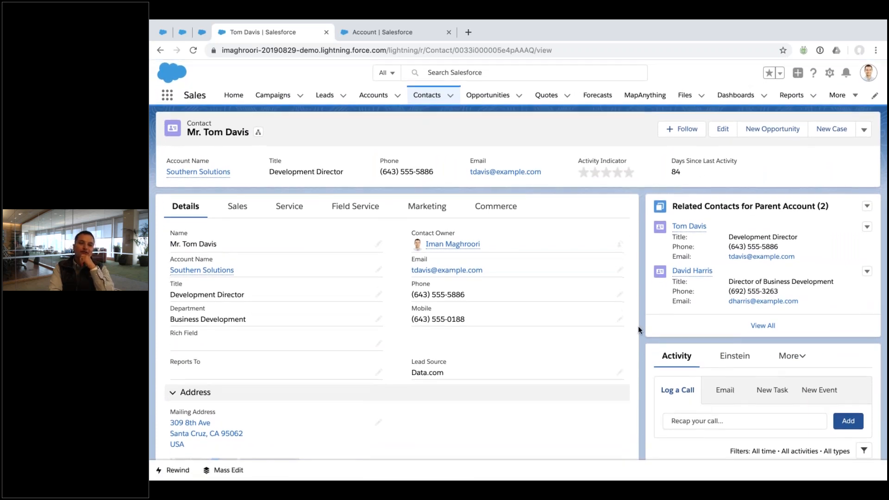
{"action": "left_click", "coordinate": [443, 209]}
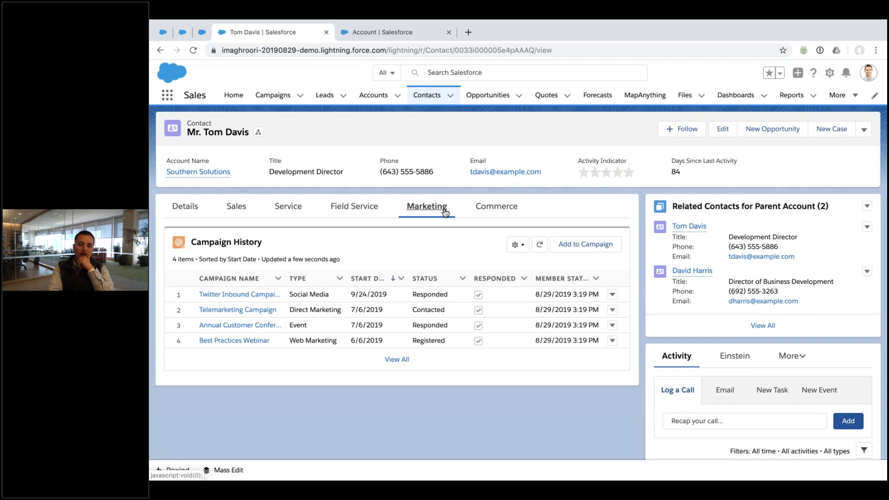
{"action": "left_click", "coordinate": [292, 207]}
{"action": "scroll", "coordinate": [293, 208], "scroll_direction": "down", "scroll_amount": 5}
{"action": "scroll", "coordinate": [294, 208], "scroll_direction": "up", "scroll_amount": 5}
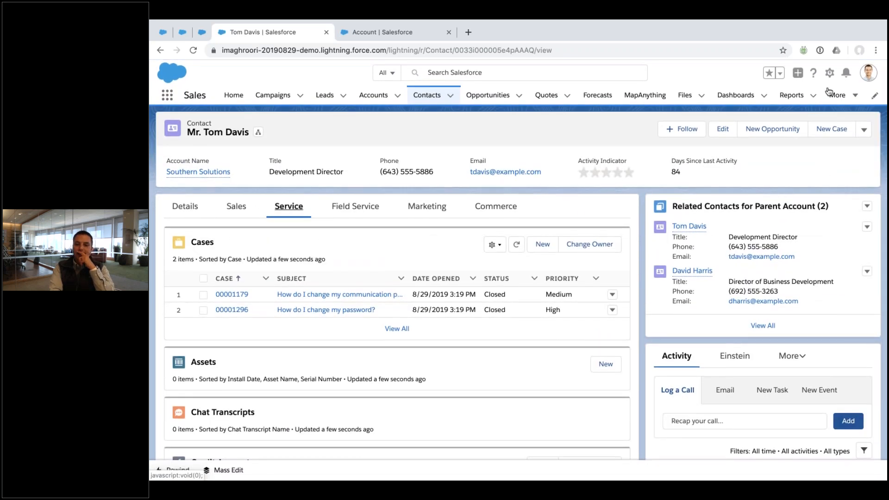
{"action": "left_click", "coordinate": [829, 73]}
{"action": "left_click", "coordinate": [741, 209]}
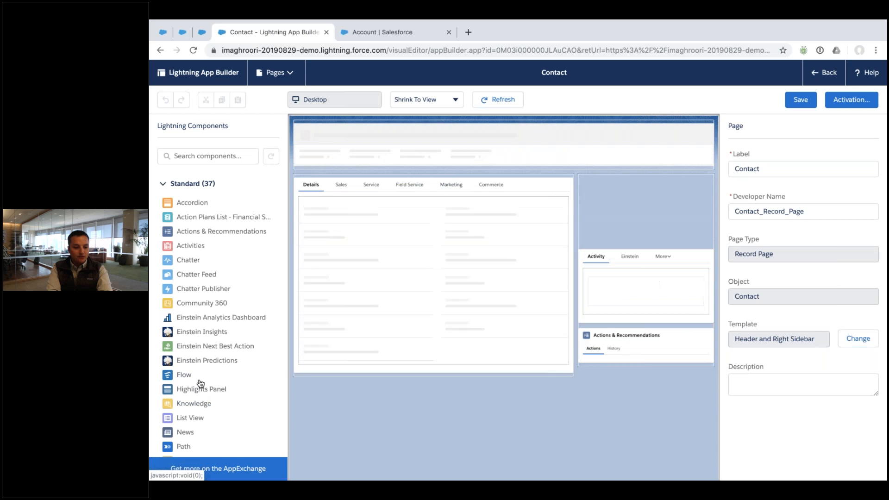
Place a Related List - Single showing Files below the contact details, save, and go back
{"action": "scroll", "coordinate": [197, 429], "scroll_direction": "down", "scroll_amount": 5}
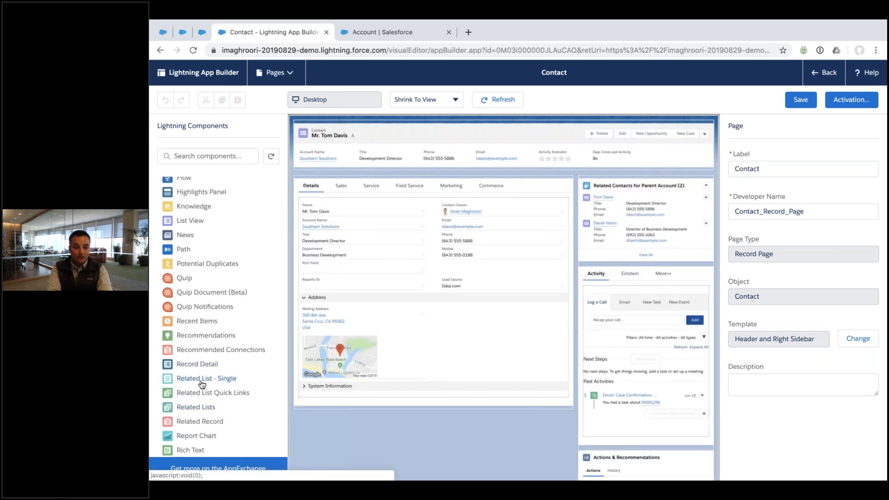
{"action": "left_click_drag", "start_coordinate": [212, 379], "coordinate": [329, 401]}
{"action": "left_click", "coordinate": [797, 210]}
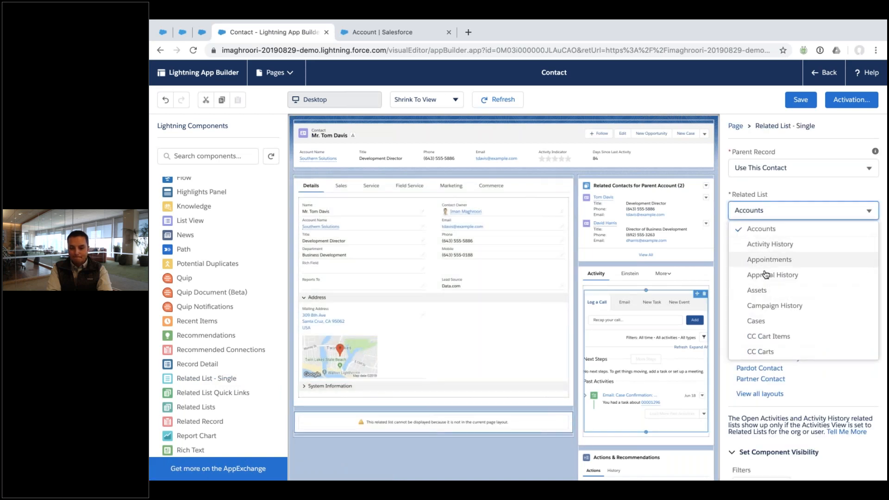
{"action": "scroll", "coordinate": [766, 274], "scroll_direction": "down", "scroll_amount": 10}
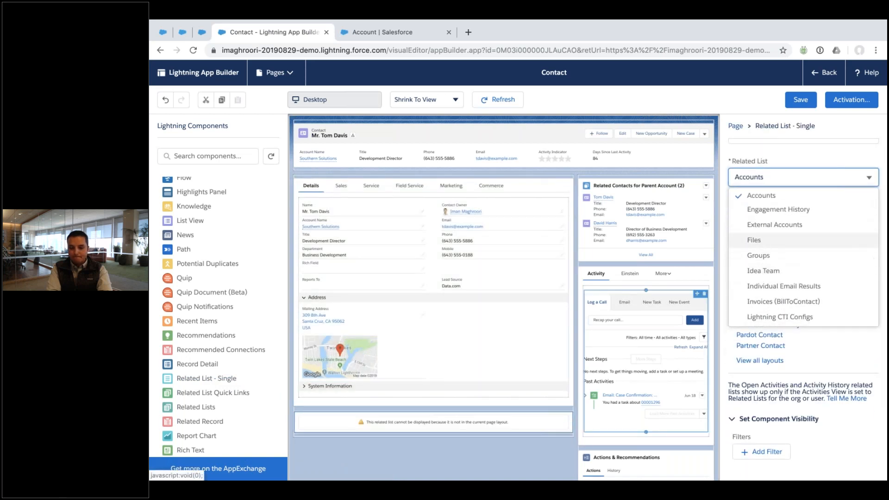
{"action": "left_click", "coordinate": [754, 239]}
{"action": "left_click", "coordinate": [800, 100]}
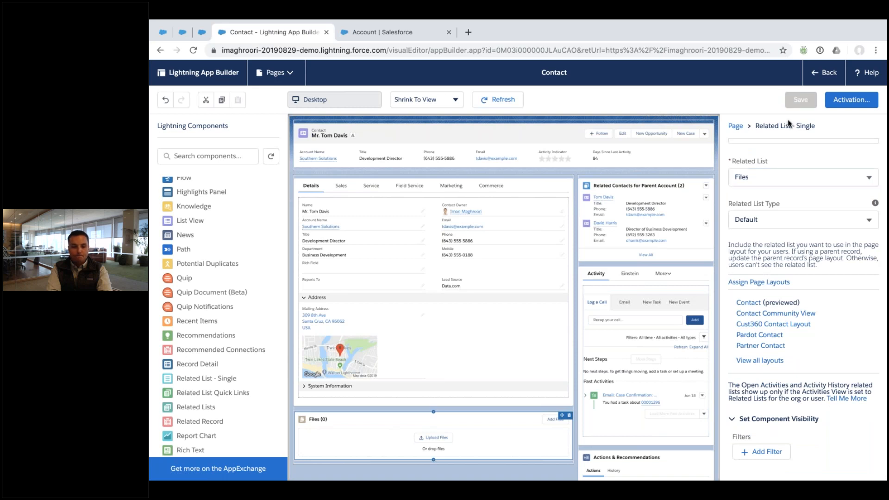
{"action": "left_click", "coordinate": [827, 73]}
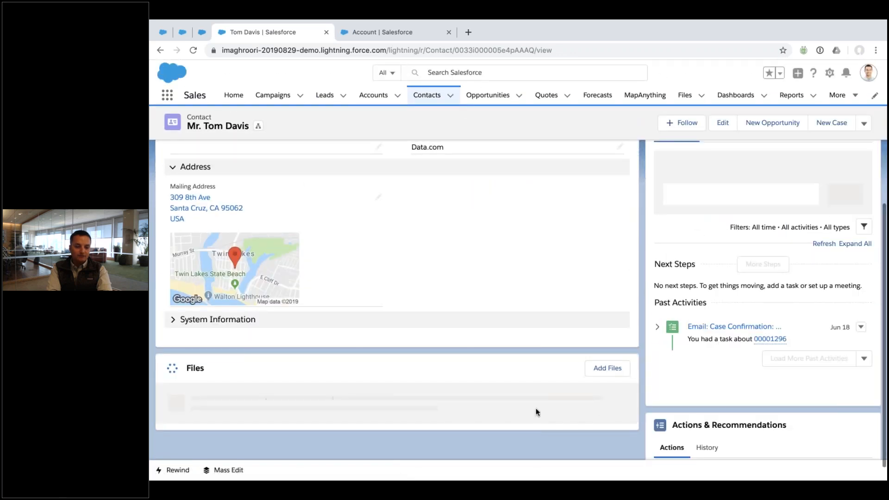
Upload Yellow.png from the computer through the contact's Files card and finish with Done
{"action": "left_click", "coordinate": [607, 368]}
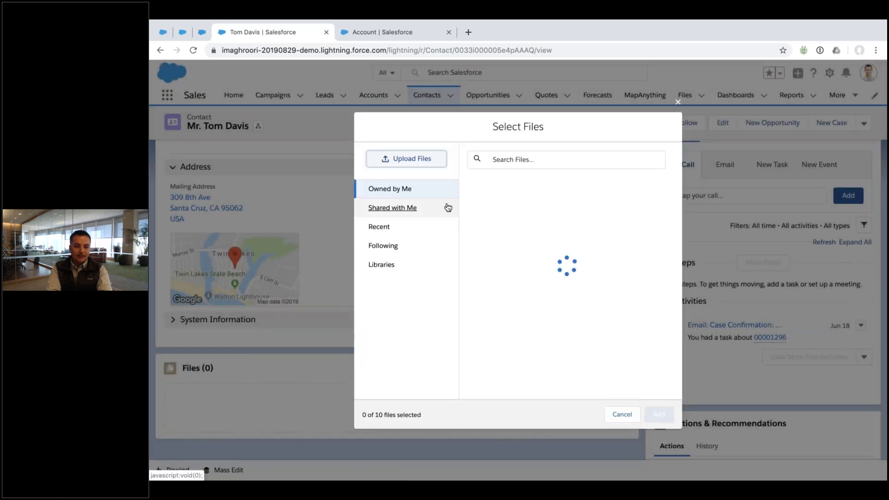
{"action": "left_click", "coordinate": [409, 160]}
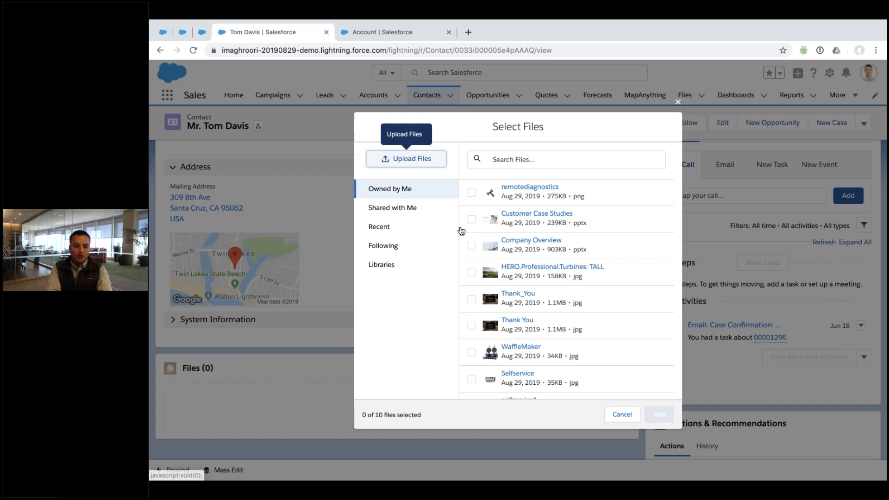
{"action": "left_click", "coordinate": [440, 90]}
{"action": "left_click", "coordinate": [691, 240]}
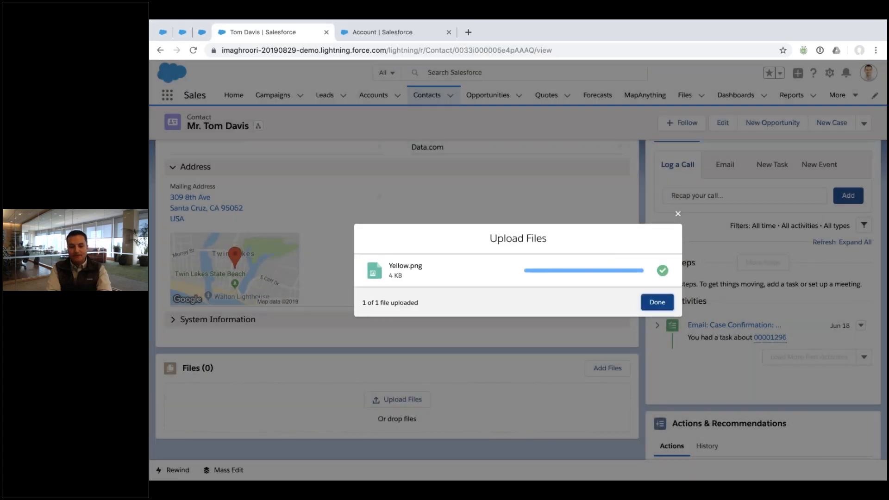
{"action": "left_click", "coordinate": [655, 302]}
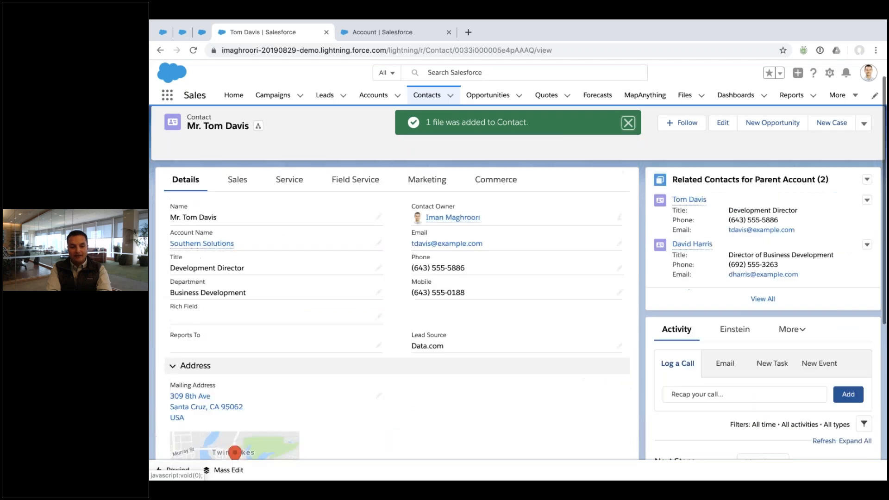
Open the Southern Solutions account, scroll to its Files card, and reload the page
{"action": "left_click", "coordinate": [202, 269]}
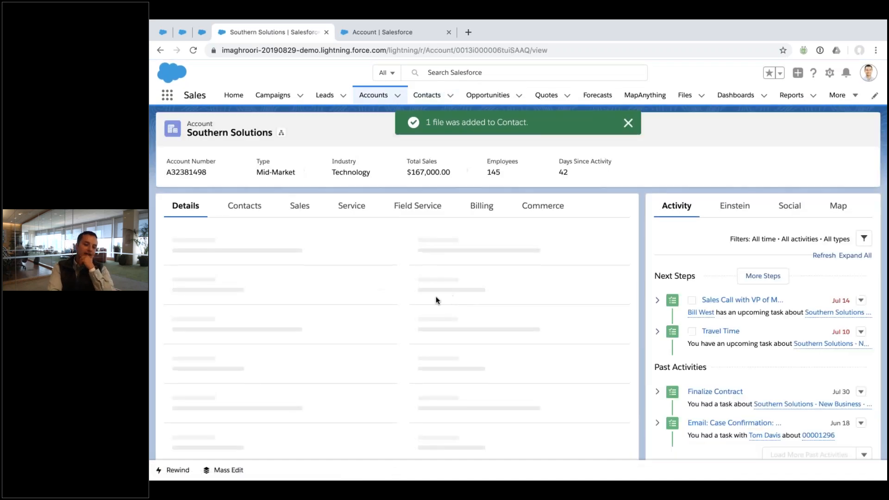
{"action": "scroll", "coordinate": [615, 293], "scroll_direction": "down", "scroll_amount": 15}
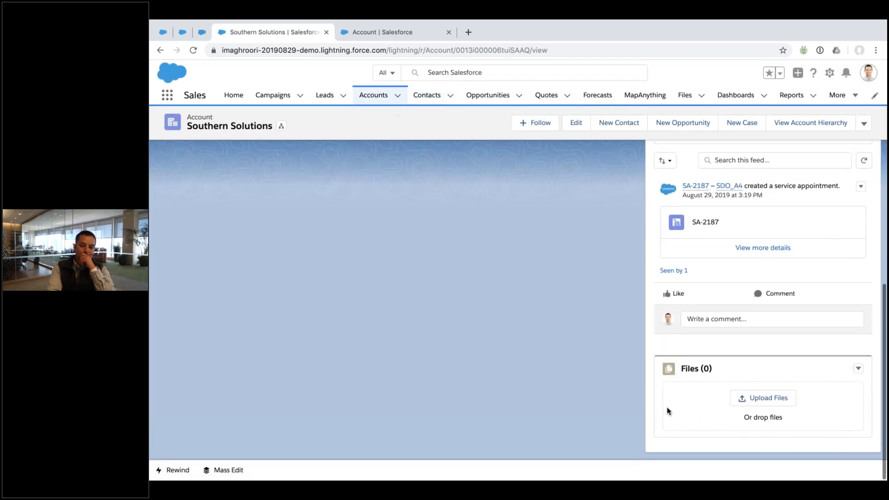
{"action": "left_click", "coordinate": [195, 52]}
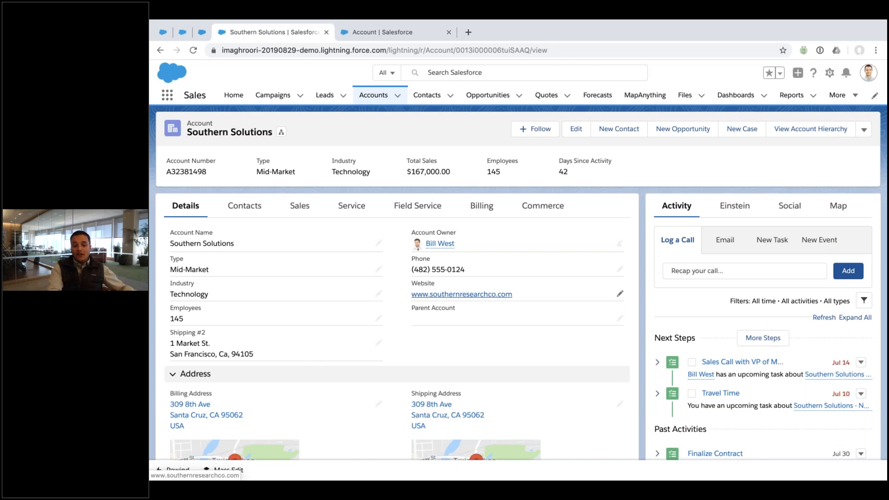
{"action": "scroll", "coordinate": [282, 393], "scroll_direction": "down", "scroll_amount": 4}
{"action": "scroll", "coordinate": [282, 395], "scroll_direction": "up", "scroll_amount": 4}
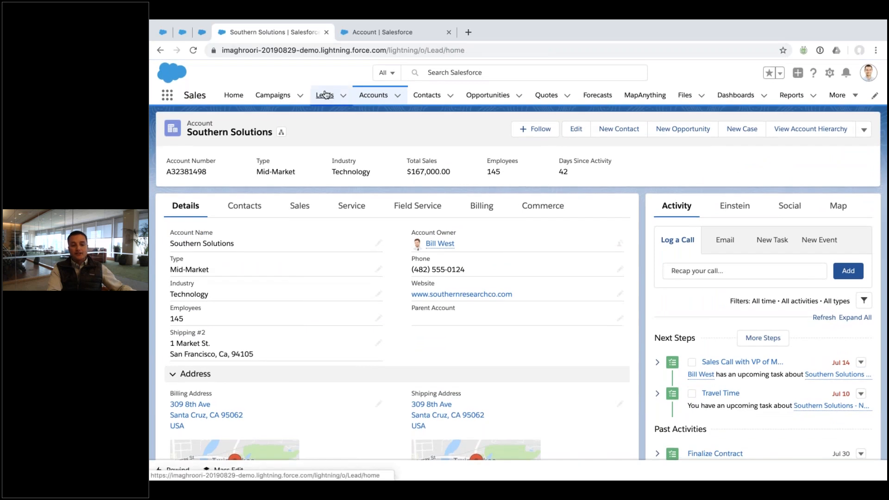
{"action": "left_click", "coordinate": [325, 95]}
{"action": "left_click", "coordinate": [213, 135]}
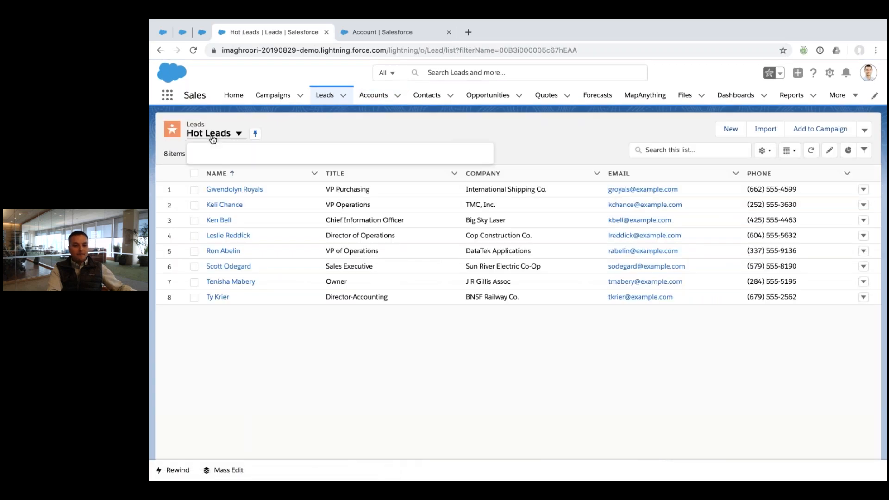
{"action": "left_click", "coordinate": [221, 229]}
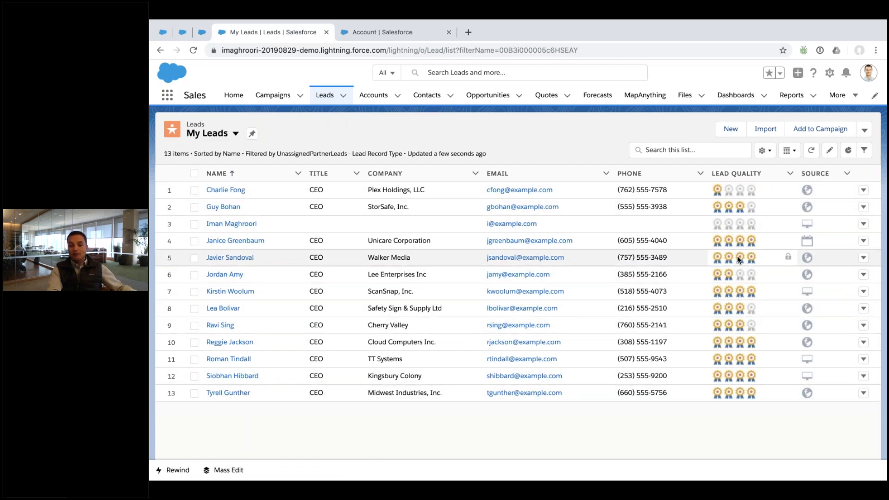
{"action": "left_click", "coordinate": [219, 258]}
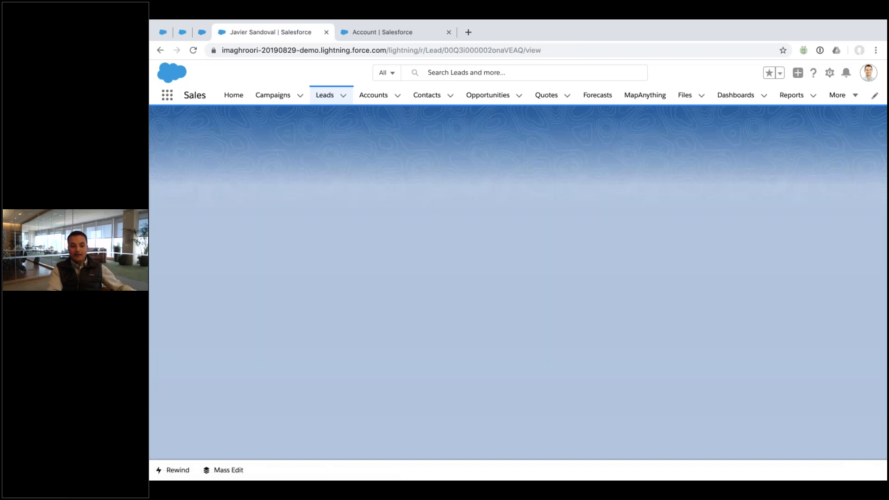
{"action": "scroll", "coordinate": [185, 289], "scroll_direction": "down", "scroll_amount": 4}
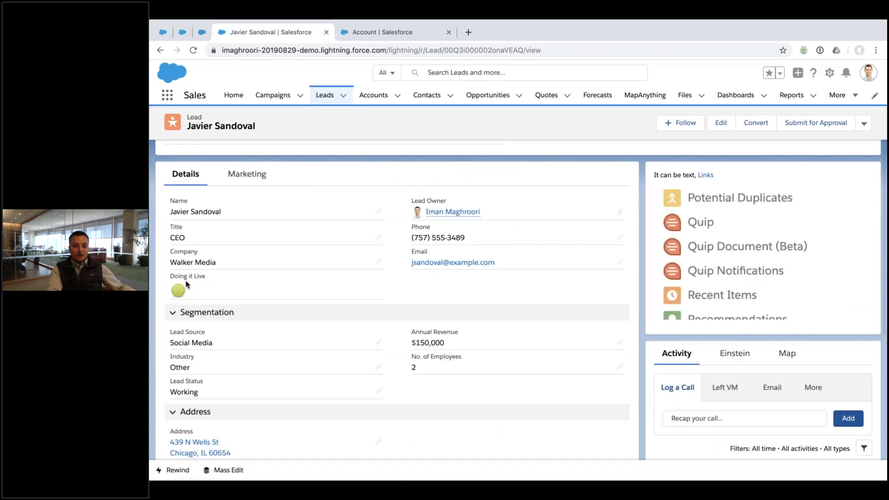
{"action": "scroll", "coordinate": [240, 294], "scroll_direction": "down", "scroll_amount": 6}
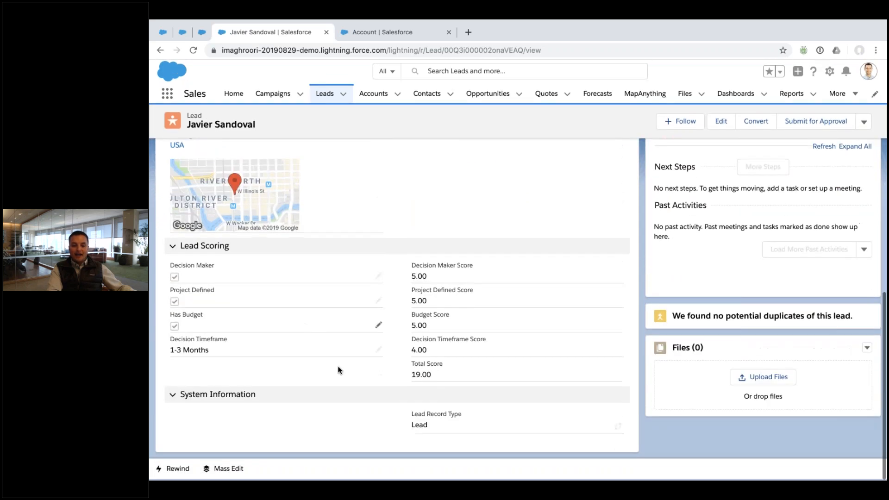
{"action": "scroll", "coordinate": [334, 345], "scroll_direction": "up", "scroll_amount": 10}
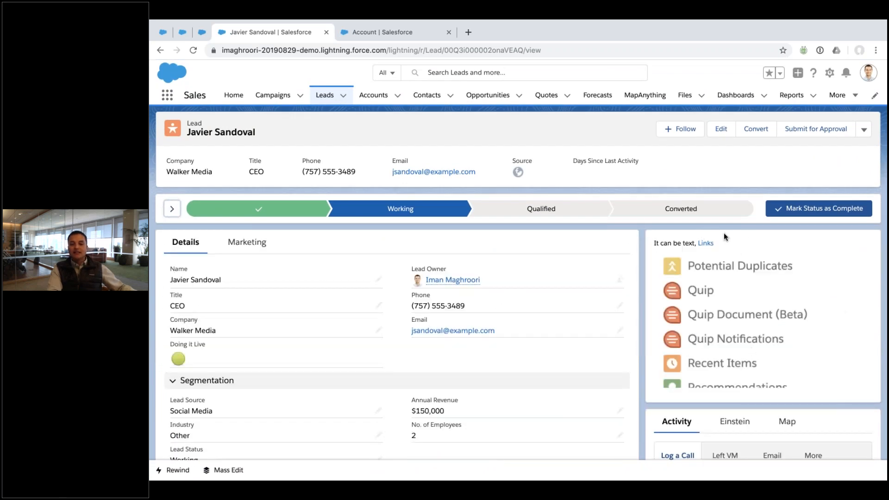
Switch the Leads tab to the Hot Leads list view showing eight leads
{"action": "left_click", "coordinate": [343, 96]}
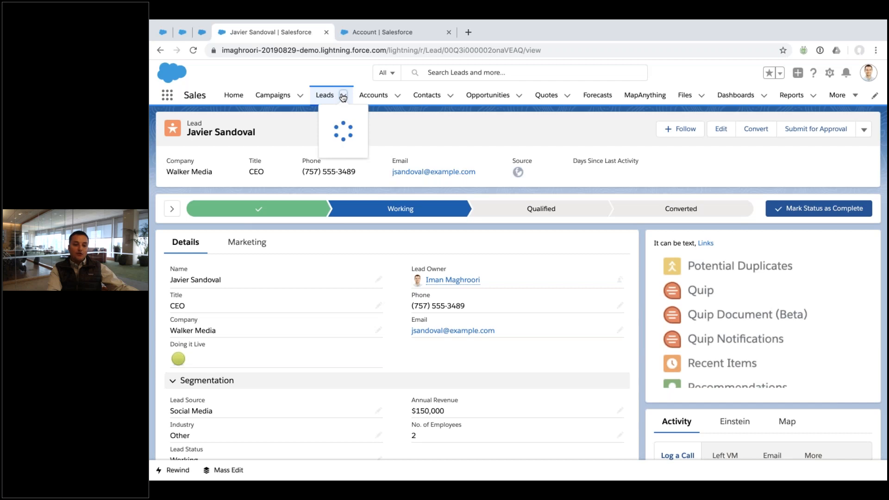
{"action": "left_click", "coordinate": [325, 96]}
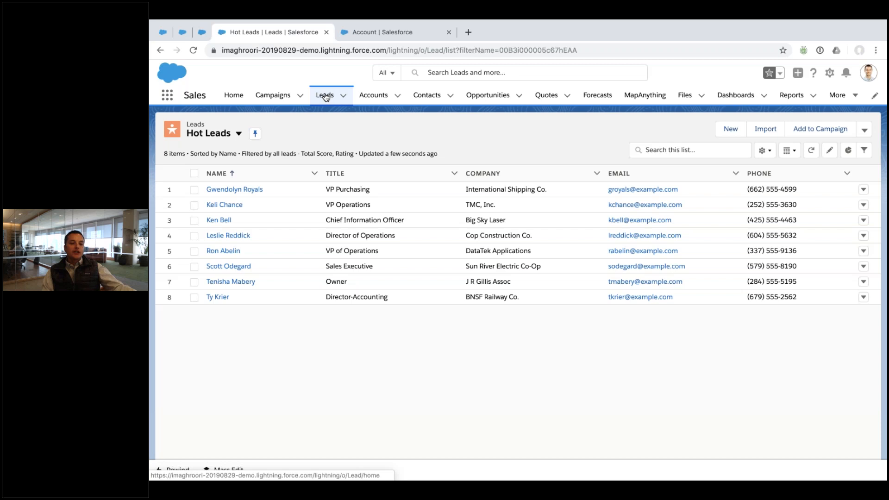
Open the TMC, Inc. lead, try converting with an existing account, then cancel
{"action": "left_click", "coordinate": [214, 204]}
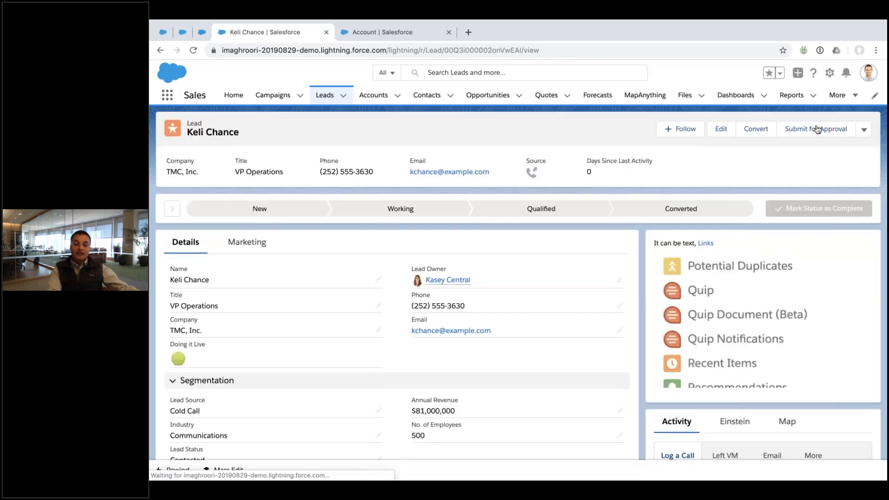
{"action": "left_click", "coordinate": [770, 130]}
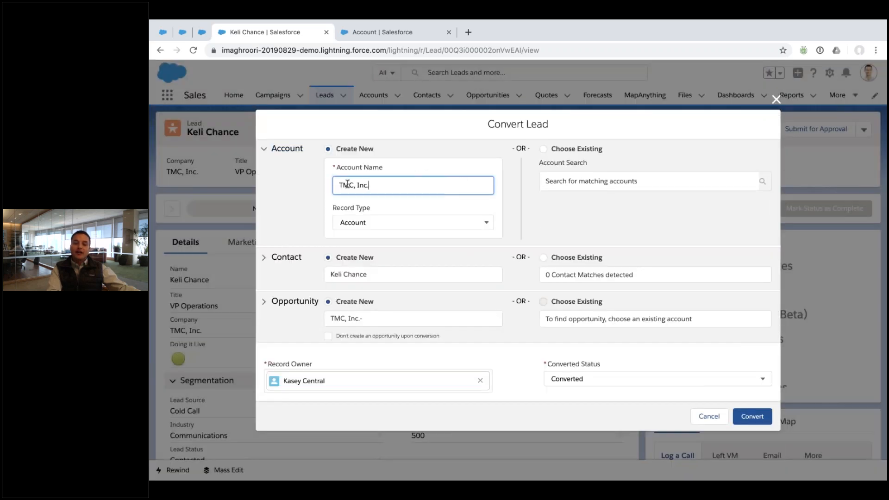
{"action": "left_click", "coordinate": [543, 149]}
{"action": "left_click", "coordinate": [563, 180]}
{"action": "left_click", "coordinate": [560, 232]}
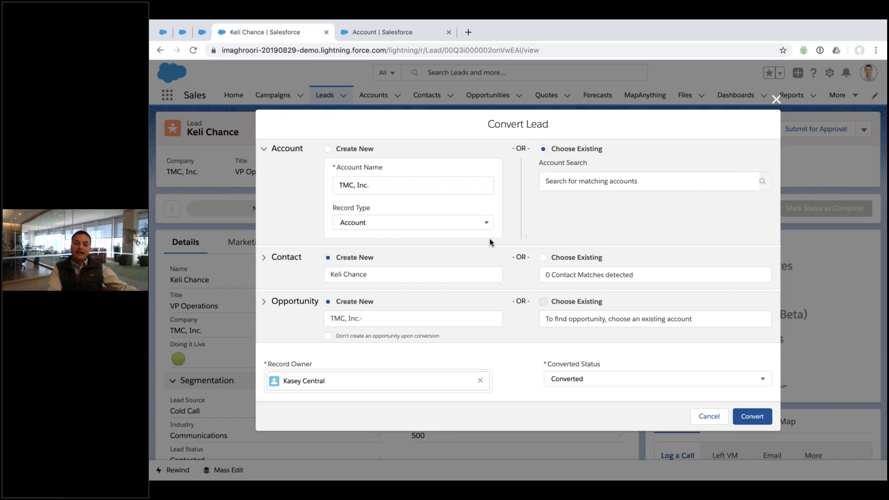
{"action": "left_click", "coordinate": [269, 259]}
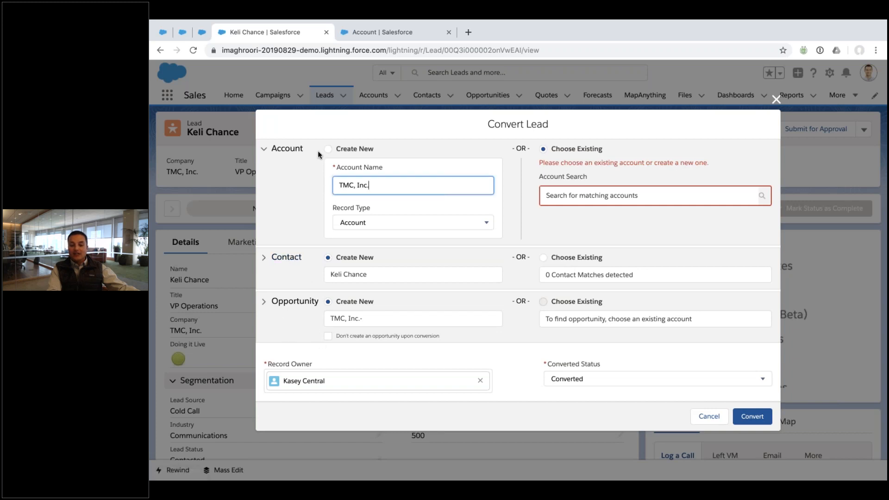
{"action": "left_click", "coordinate": [708, 415]}
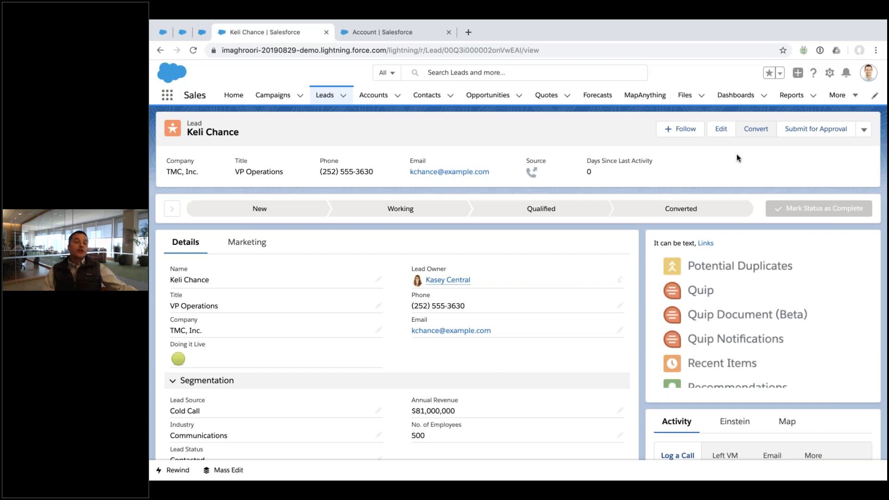
Reopen Convert, trim the trailing period from the account name, then cancel unconverted
{"action": "left_click", "coordinate": [746, 130]}
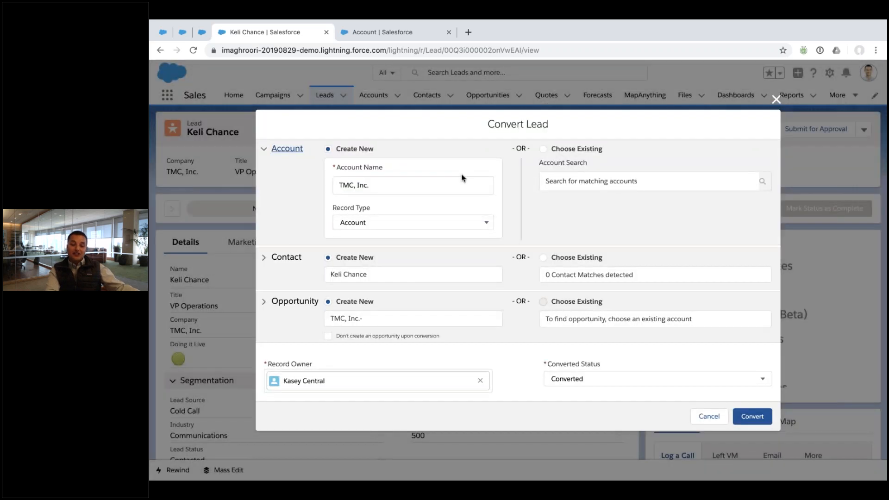
{"action": "left_click", "coordinate": [368, 185]}
{"action": "key", "text": "BackSpace"}
{"action": "type", "text": "."}
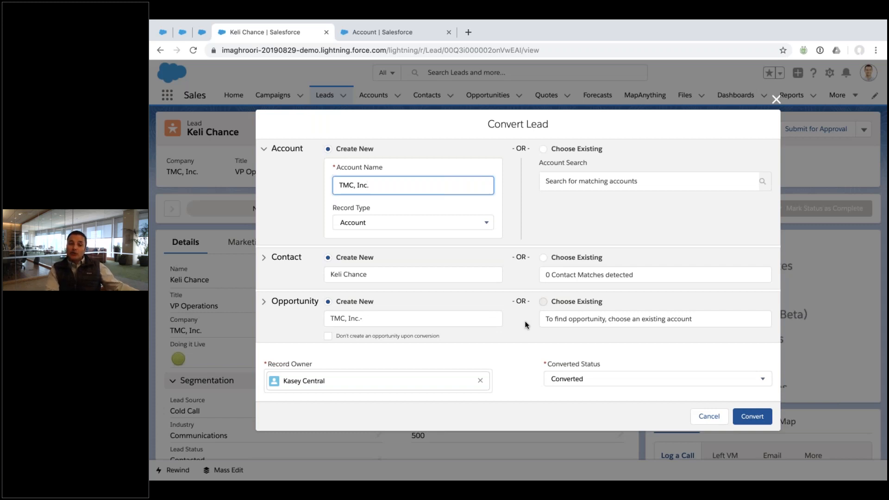
{"action": "key", "text": "BackSpace"}
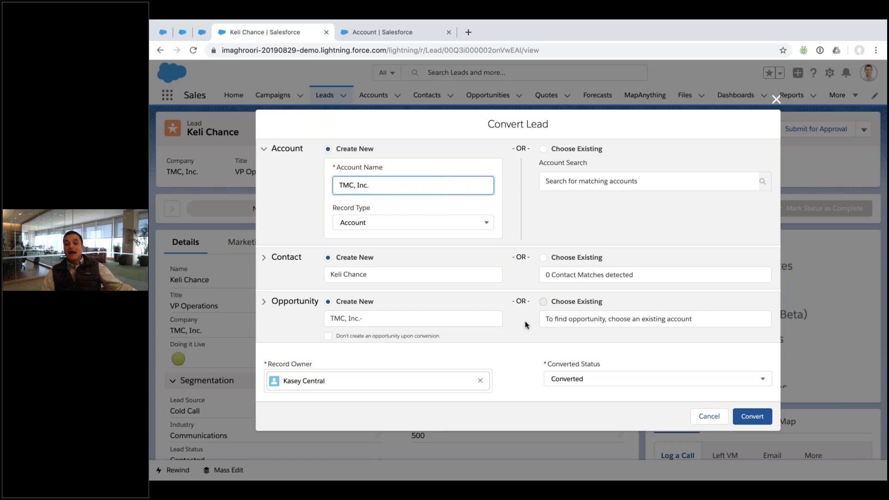
{"action": "left_click", "coordinate": [711, 418]}
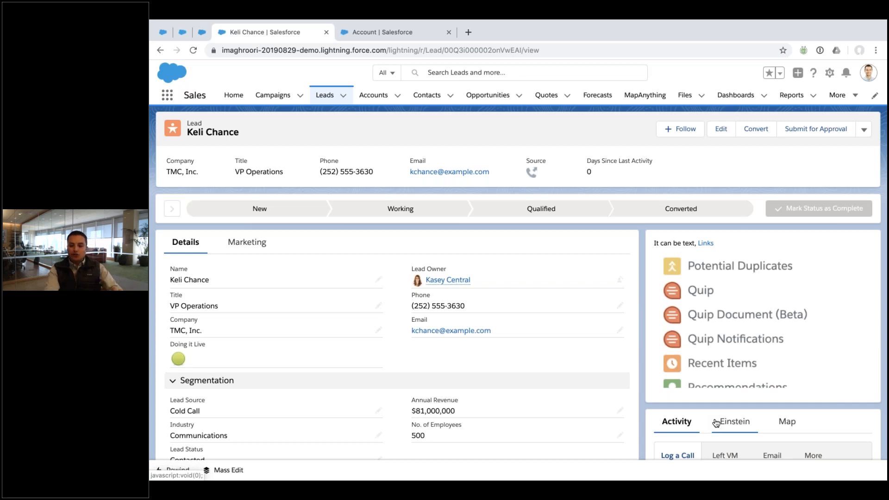
Start an email to the TMC, Inc. lead and browse the merge field picker
{"action": "scroll", "coordinate": [677, 330], "scroll_direction": "down", "scroll_amount": 4}
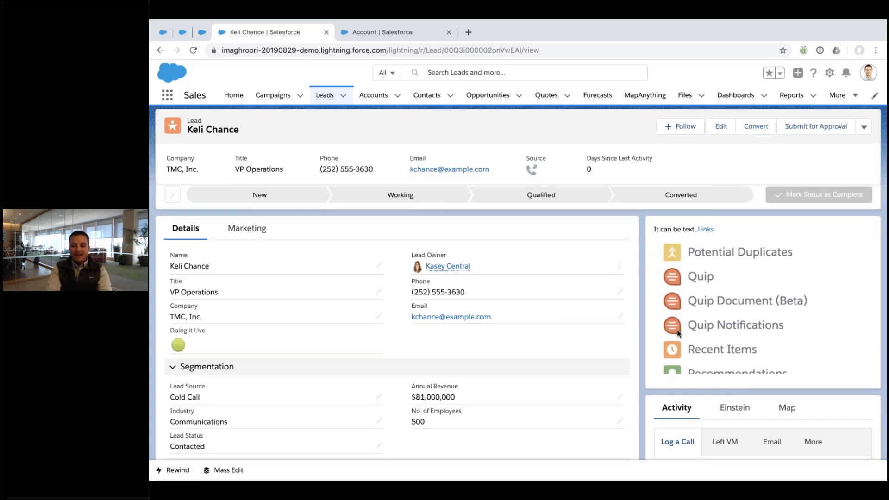
{"action": "left_click", "coordinate": [772, 300]}
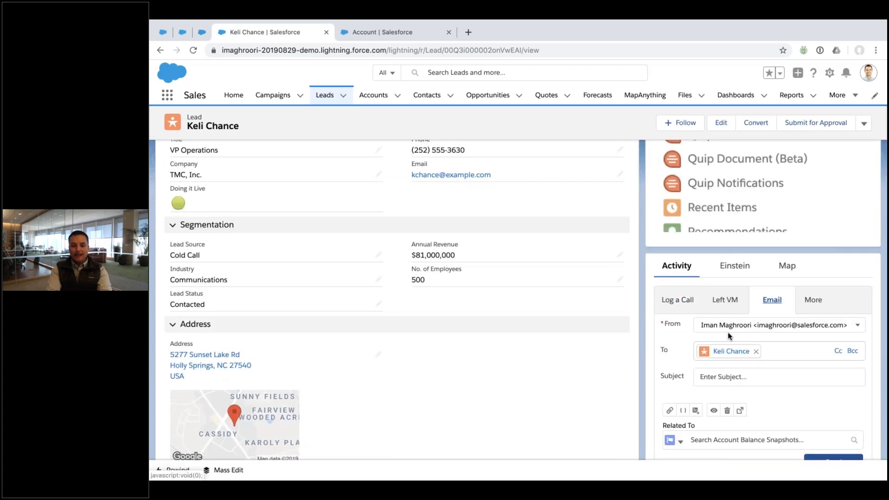
{"action": "scroll", "coordinate": [728, 332], "scroll_direction": "down", "scroll_amount": 2}
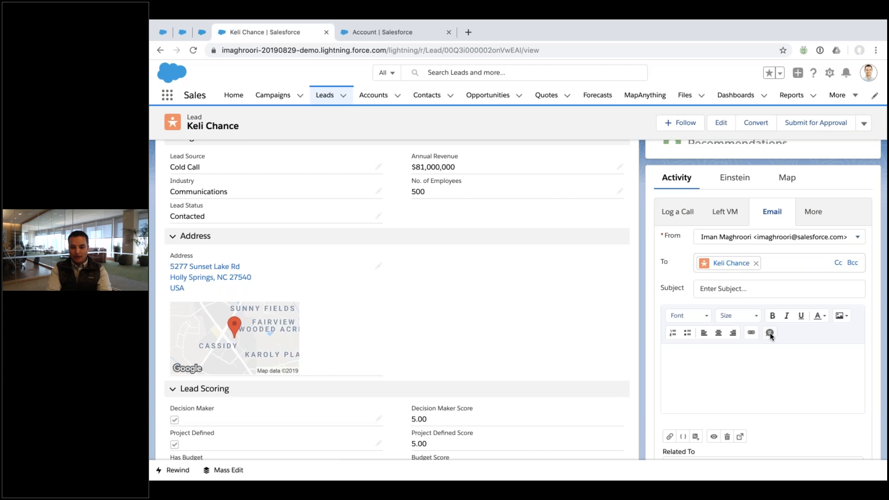
{"action": "scroll", "coordinate": [697, 395], "scroll_direction": "down", "scroll_amount": 1}
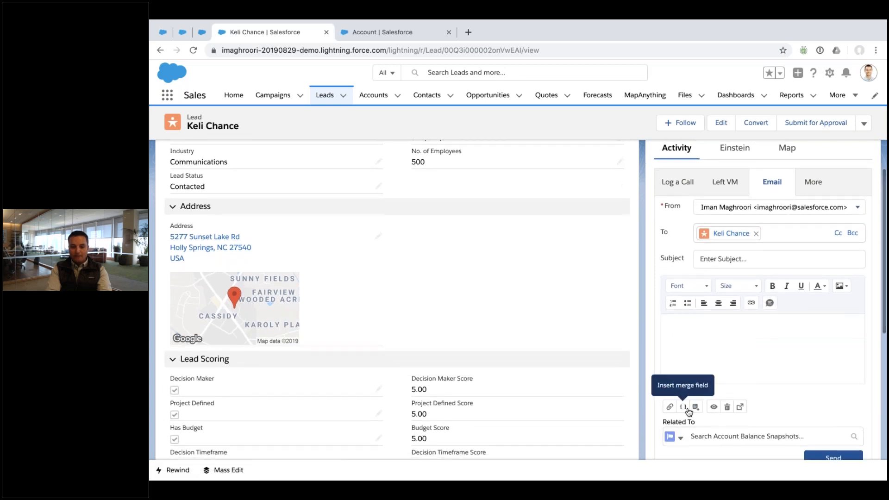
{"action": "left_click", "coordinate": [683, 406]}
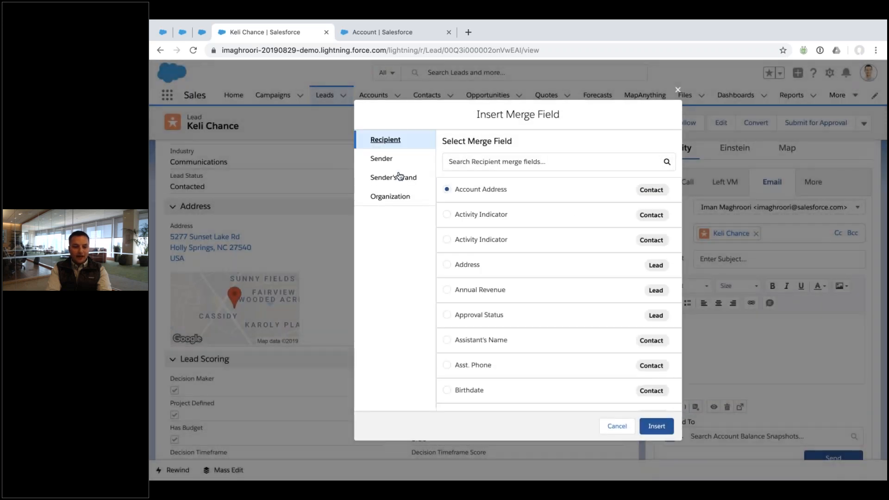
{"action": "left_click", "coordinate": [493, 166]}
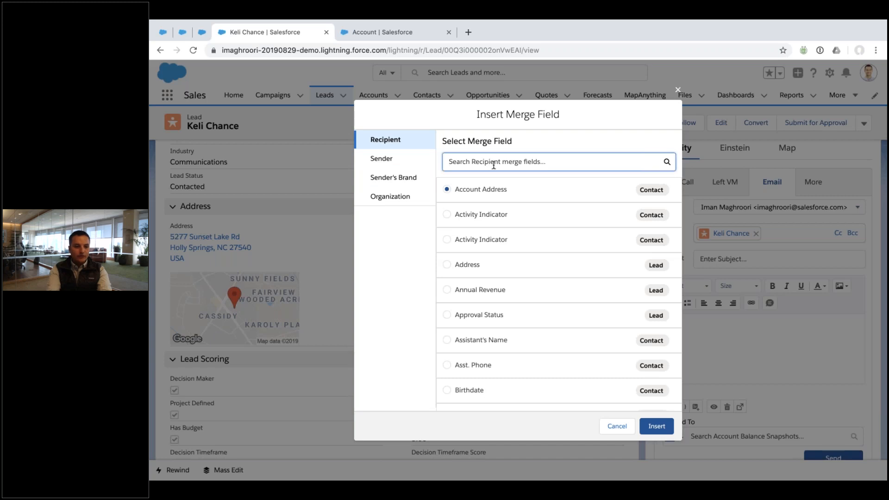
{"action": "left_click", "coordinate": [616, 425]}
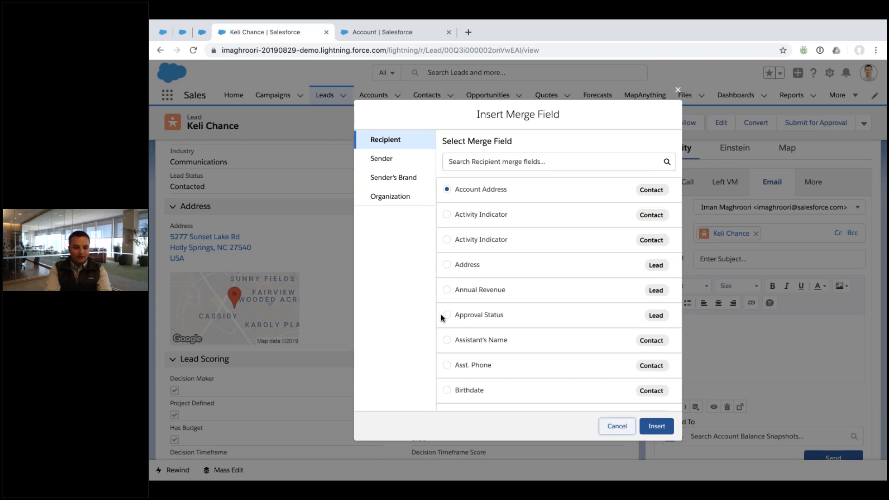
Insert the 'Doing it Live' merge field into the email body
{"action": "scroll", "coordinate": [435, 311], "scroll_direction": "down", "scroll_amount": 3}
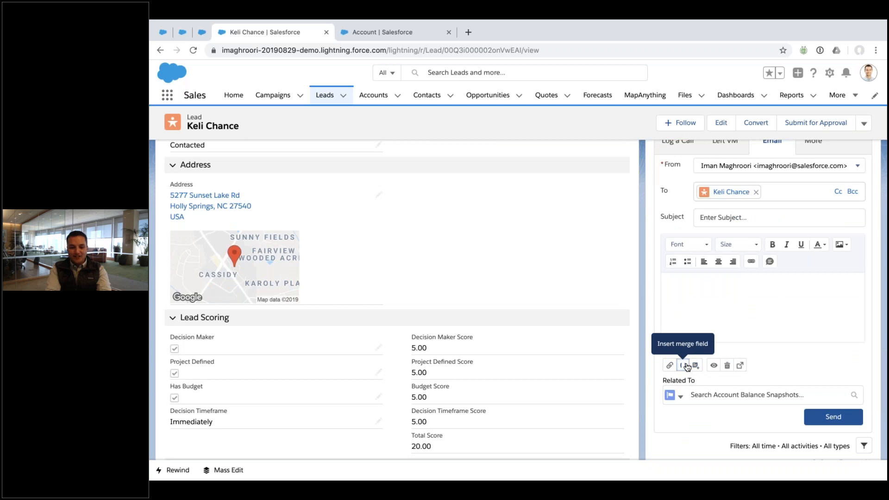
{"action": "left_click", "coordinate": [687, 366]}
{"action": "left_click", "coordinate": [478, 162]}
{"action": "type", "text": "doing"}
{"action": "left_click", "coordinate": [447, 189]}
{"action": "left_click", "coordinate": [656, 425]}
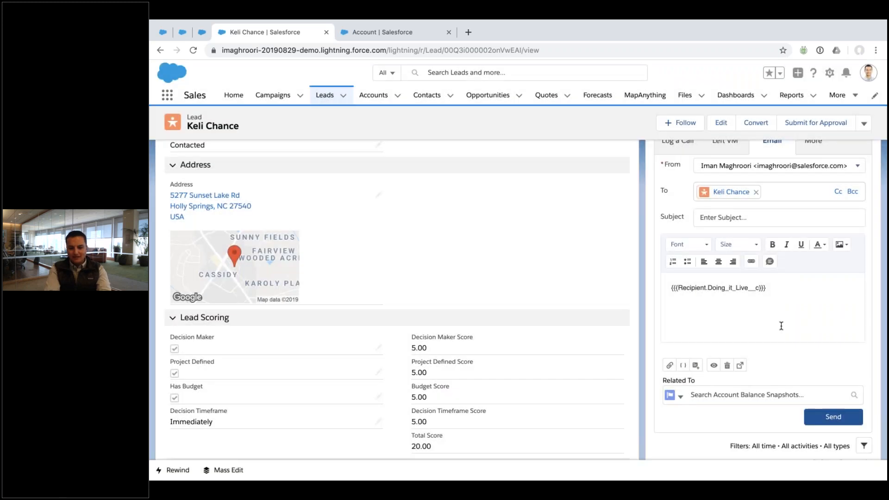
Replace the lead in the To field with an extra e-mail address and send
{"action": "scroll", "coordinate": [781, 326], "scroll_direction": "up", "scroll_amount": 2}
{"action": "left_click", "coordinate": [757, 262]}
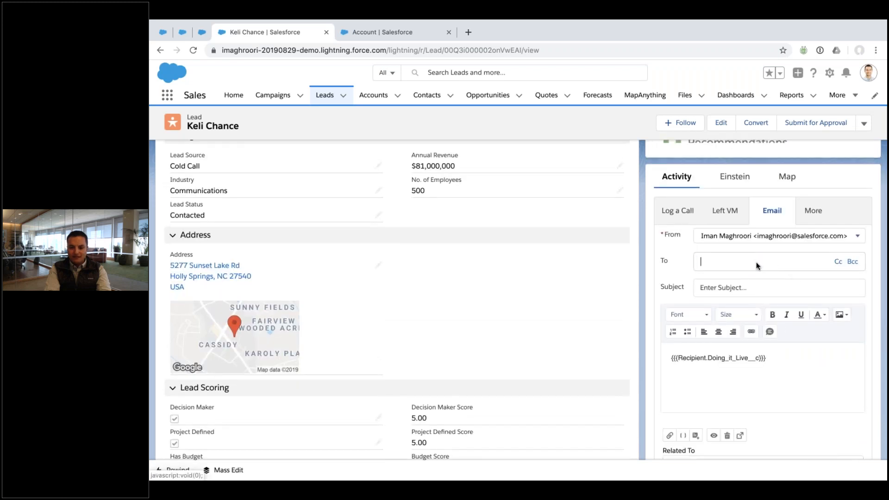
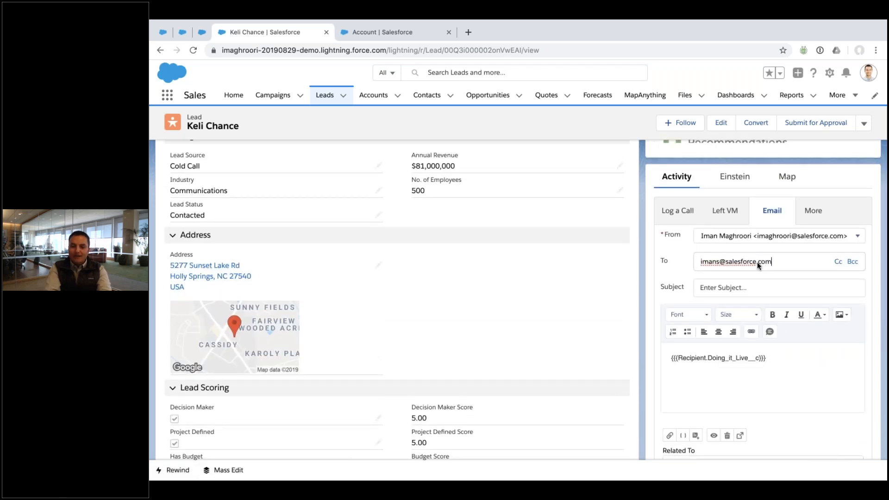
{"action": "scroll", "coordinate": [757, 262], "scroll_direction": "down", "scroll_amount": 3}
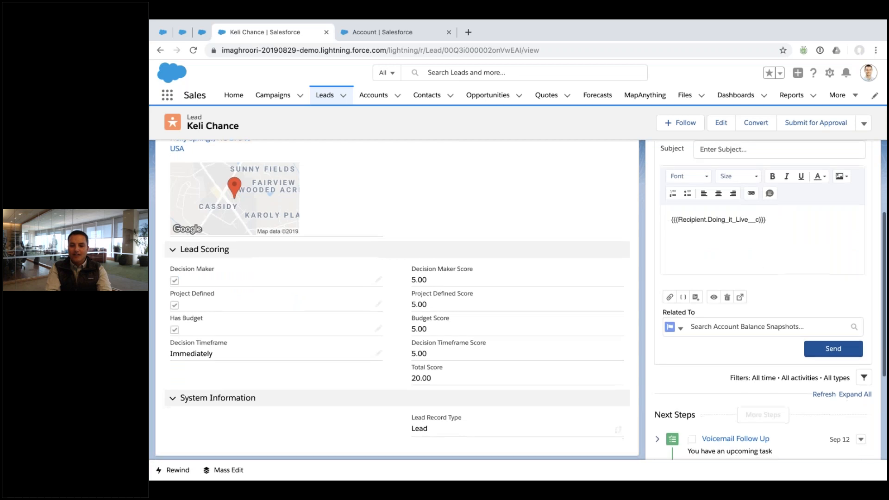
{"action": "left_click", "coordinate": [833, 349]}
Add another recipient and the lead back as recipients, then show the Questions? slide
{"action": "scroll", "coordinate": [833, 349], "scroll_direction": "up", "scroll_amount": 6}
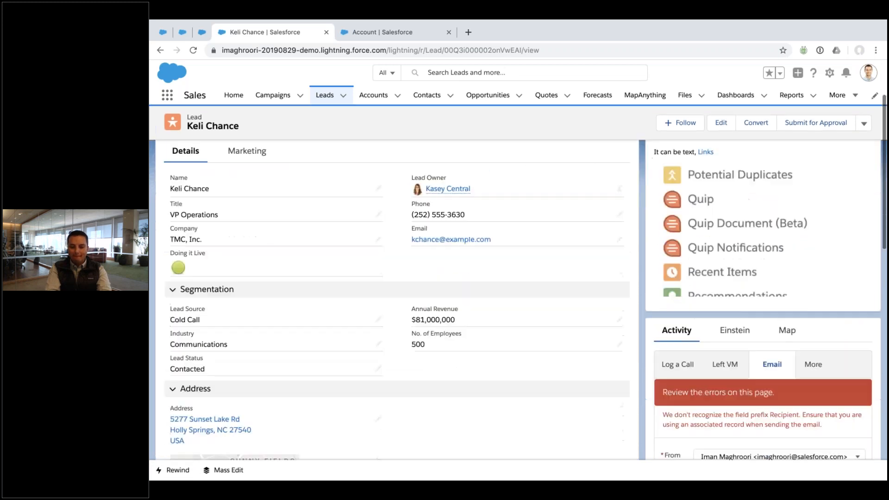
{"action": "scroll", "coordinate": [833, 349], "scroll_direction": "down", "scroll_amount": 3}
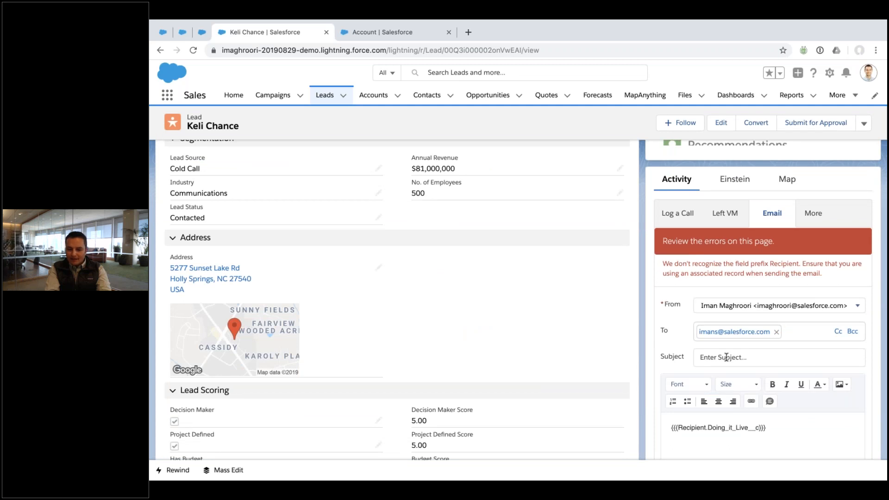
{"action": "left_click", "coordinate": [804, 332]}
{"action": "type", "text": "keli"}
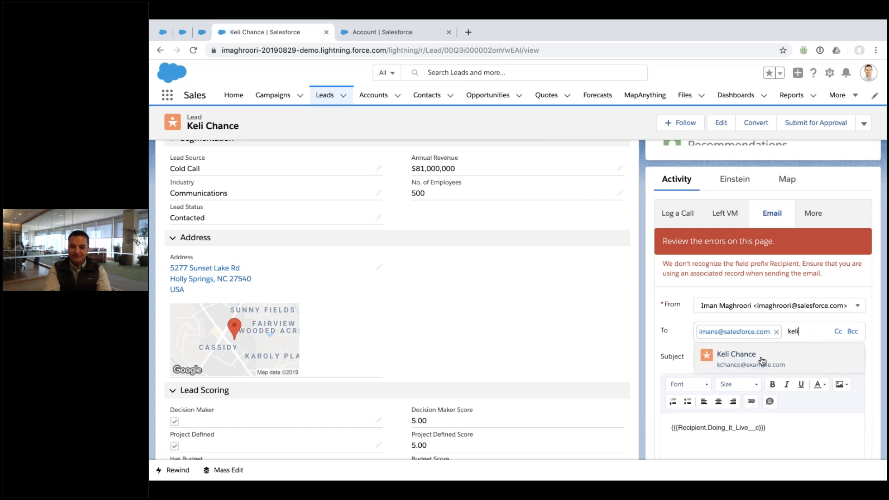
{"action": "left_click", "coordinate": [753, 360]}
{"action": "scroll", "coordinate": [749, 366], "scroll_direction": "down", "scroll_amount": 3}
{"action": "scroll", "coordinate": [749, 366], "scroll_direction": "down", "scroll_amount": 4}
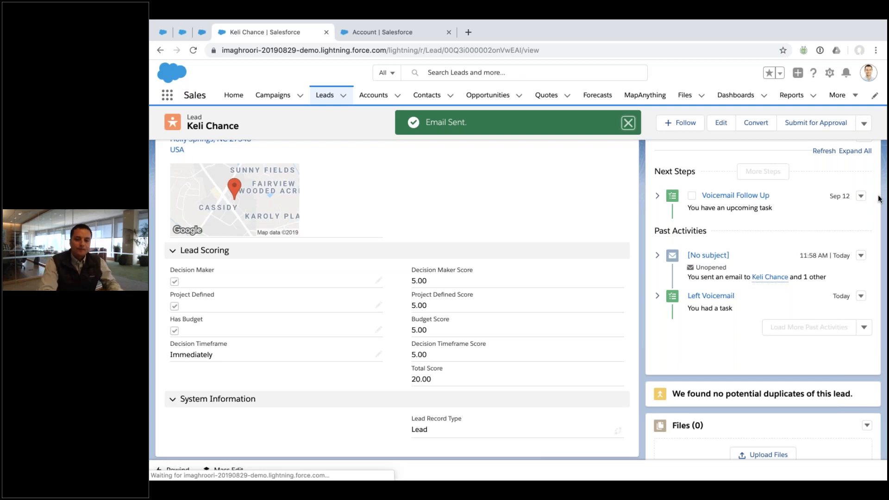
{"action": "key", "text": "ctrl+Right"}
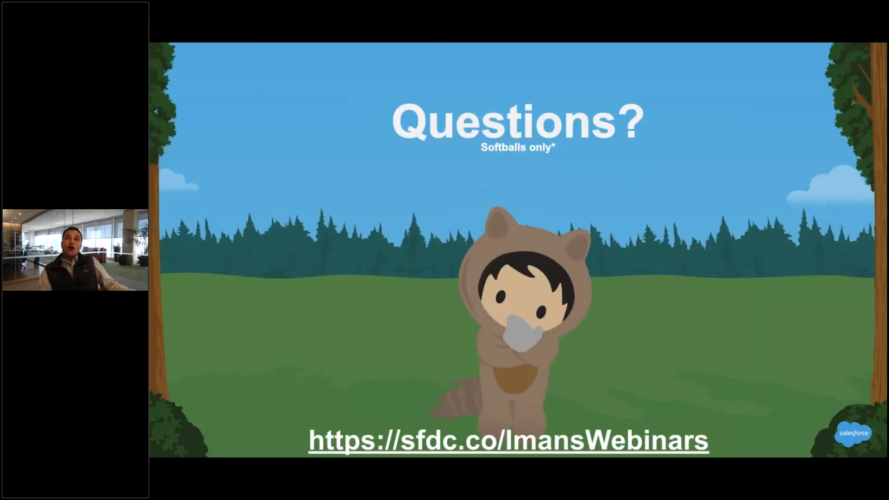